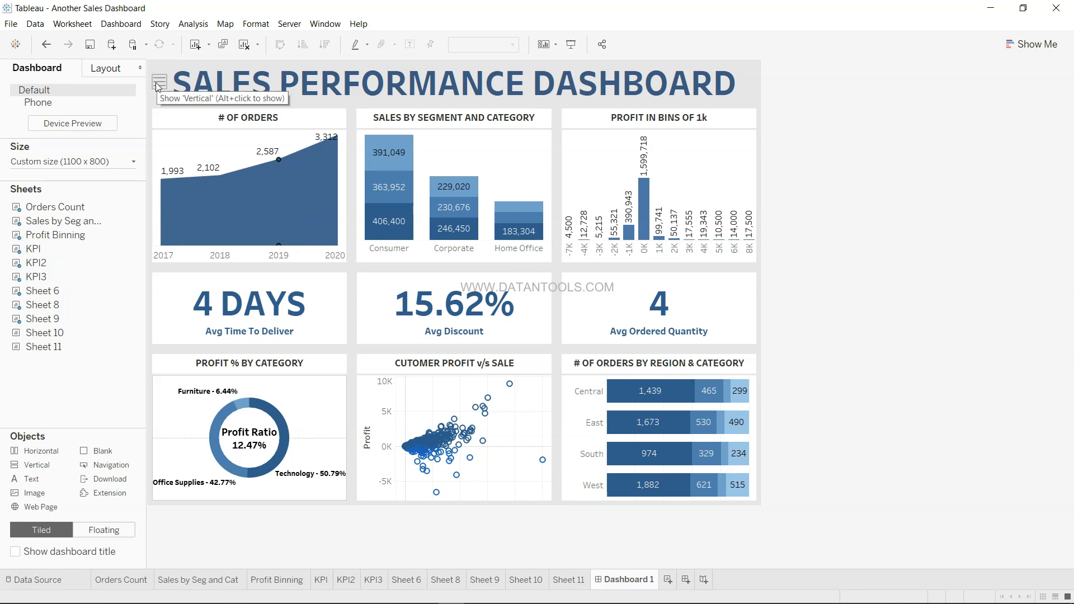
Step: Preview the dashboard in presentation mode, revealing and hiding its Order Date filter container
click(570, 44)
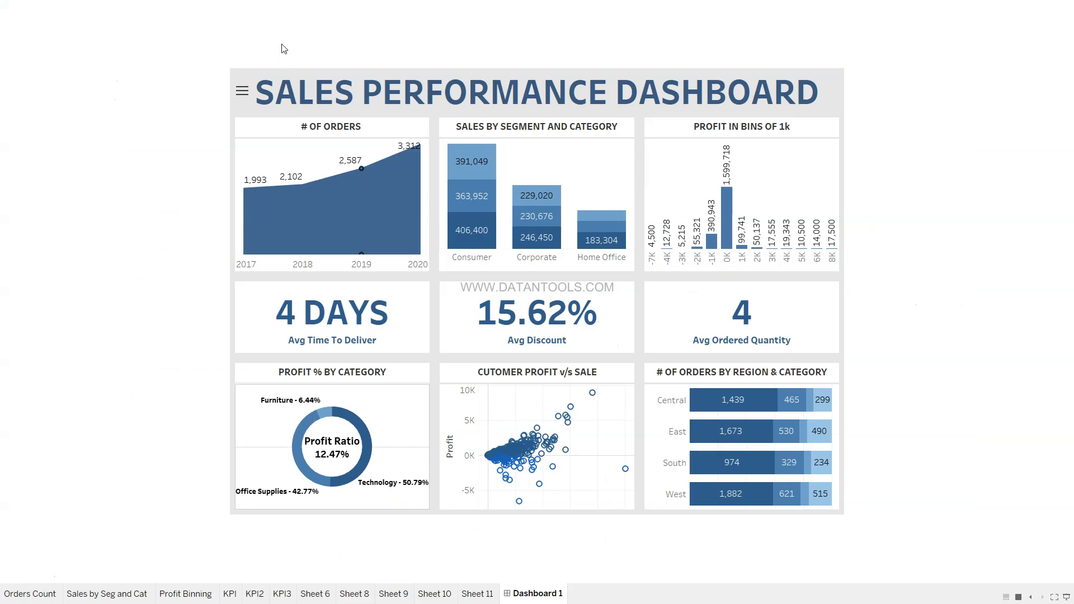
click(242, 94)
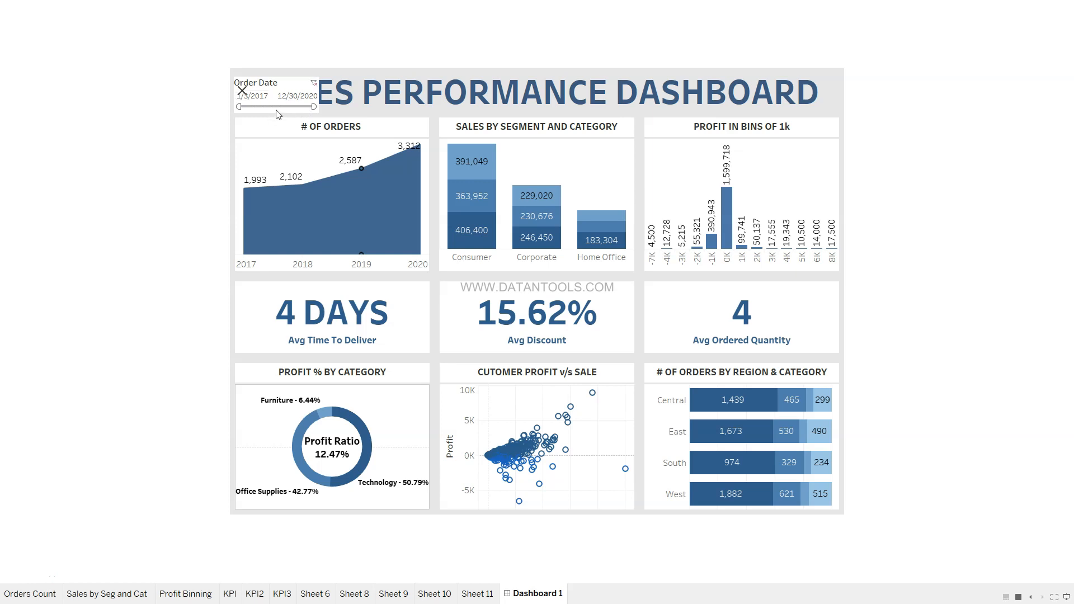
click(128, 339)
click(243, 93)
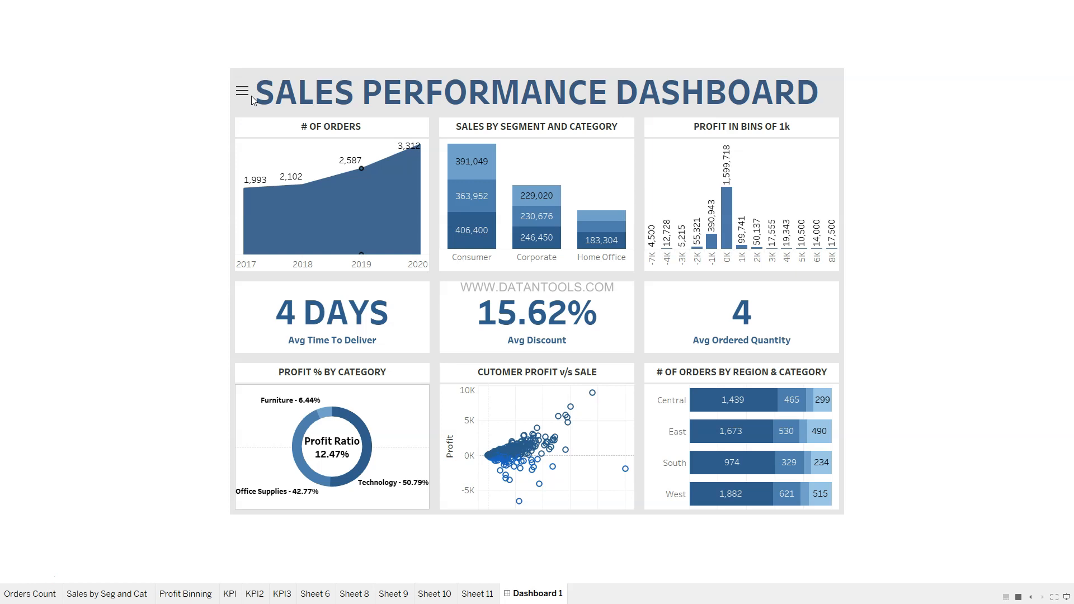
key(Escape)
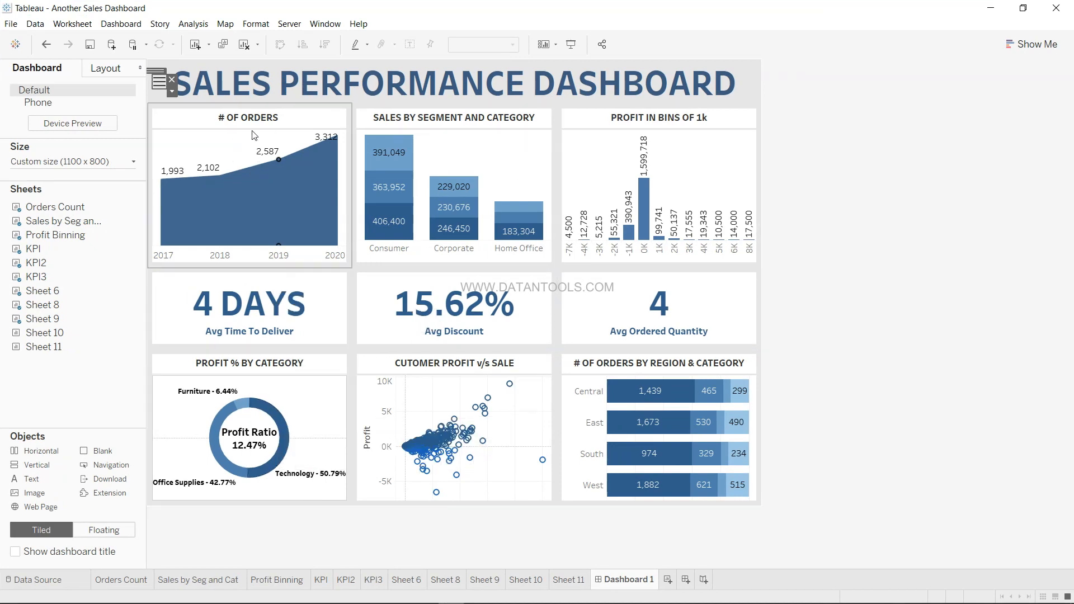
Step: Examine the Orders Count worksheet's fields and Order Date filter alongside Dashboard 1
click(133, 580)
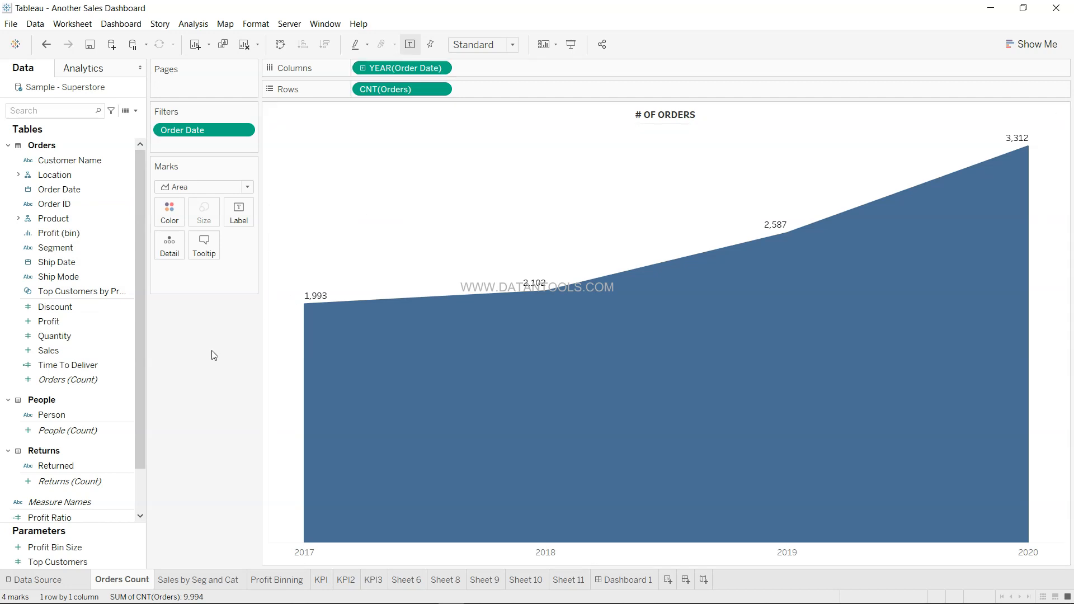
click(106, 377)
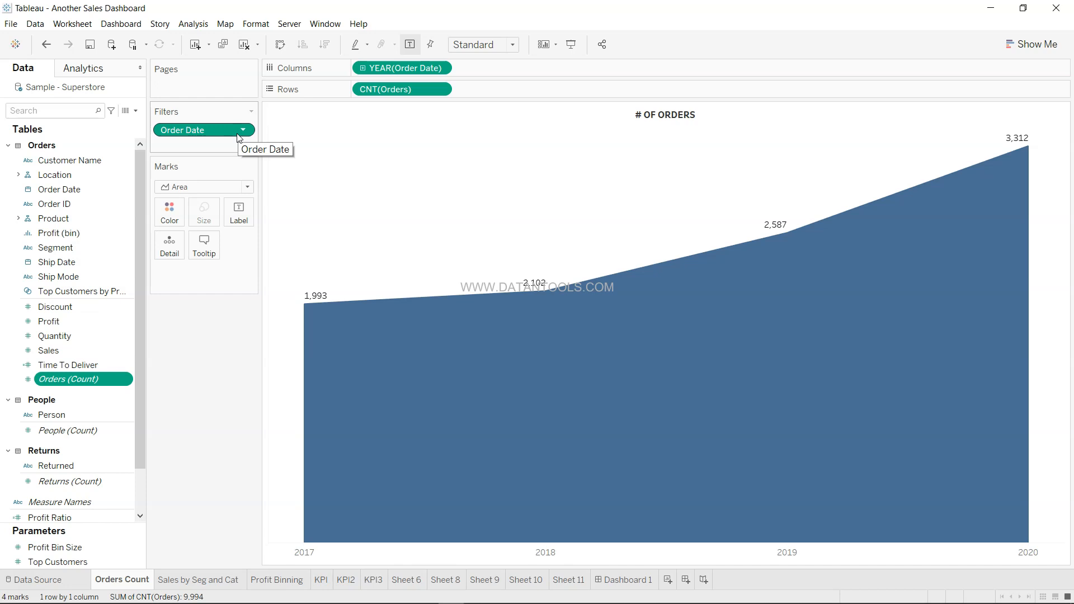
click(625, 579)
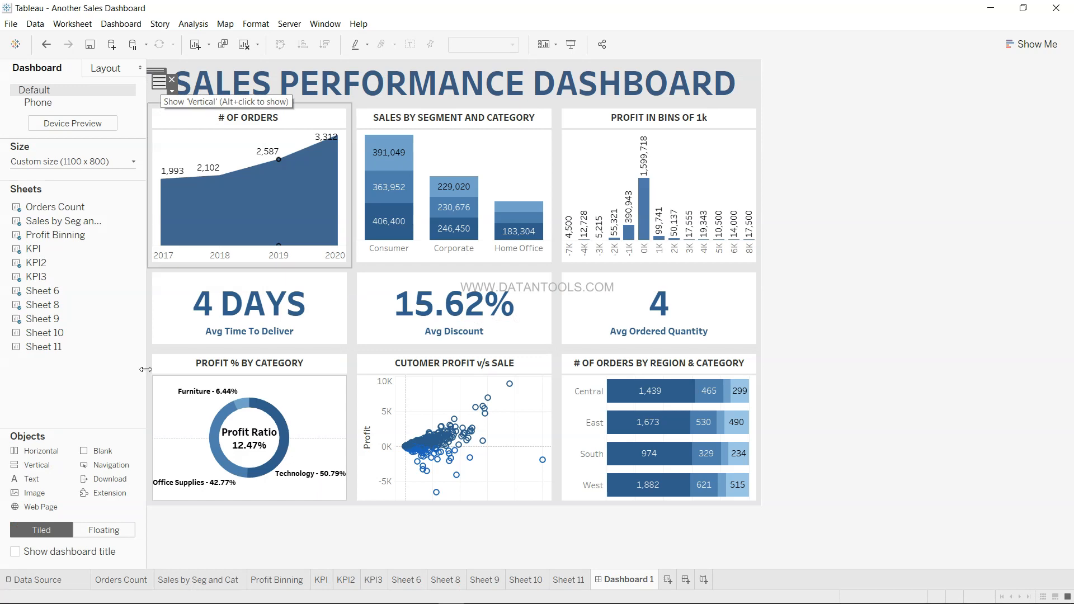
click(136, 582)
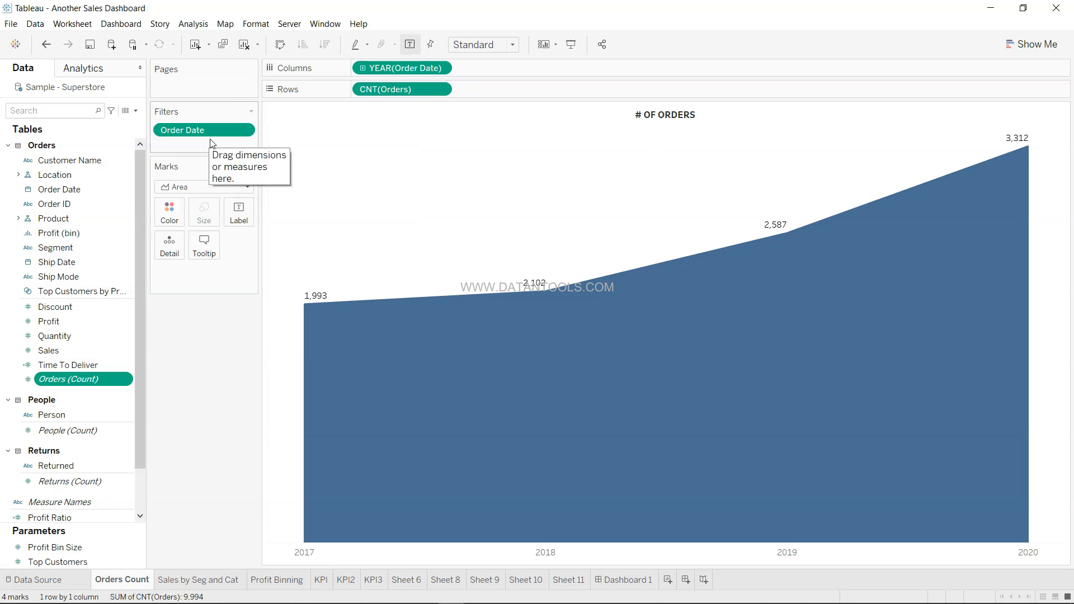
Step: Expand the Product hierarchy in the Orders Count worksheet's data fields and check the Show Me chart recommendations
click(98, 247)
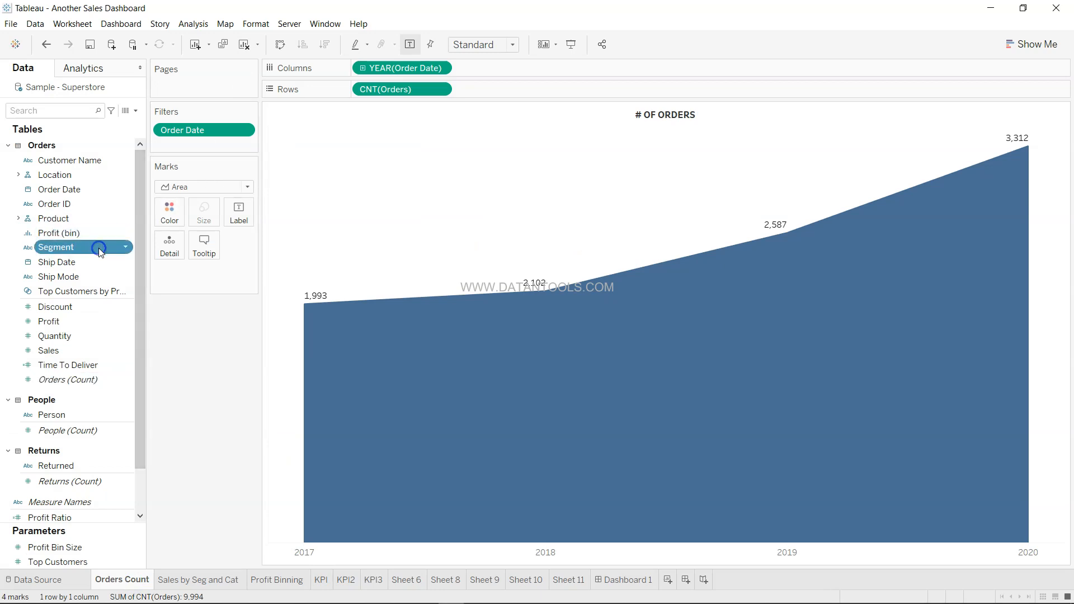
click(103, 220)
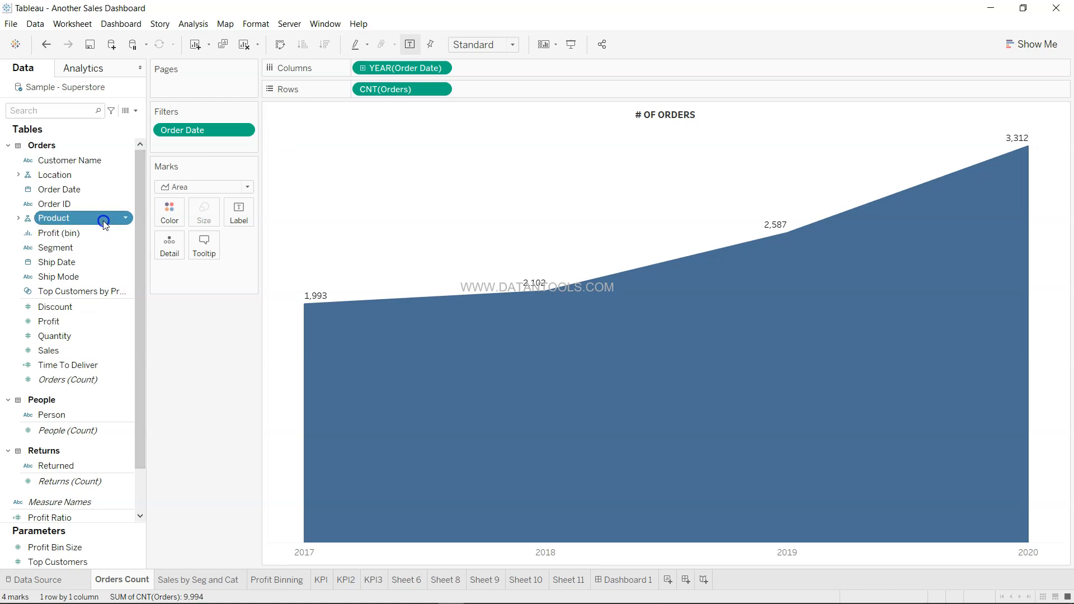
click(18, 219)
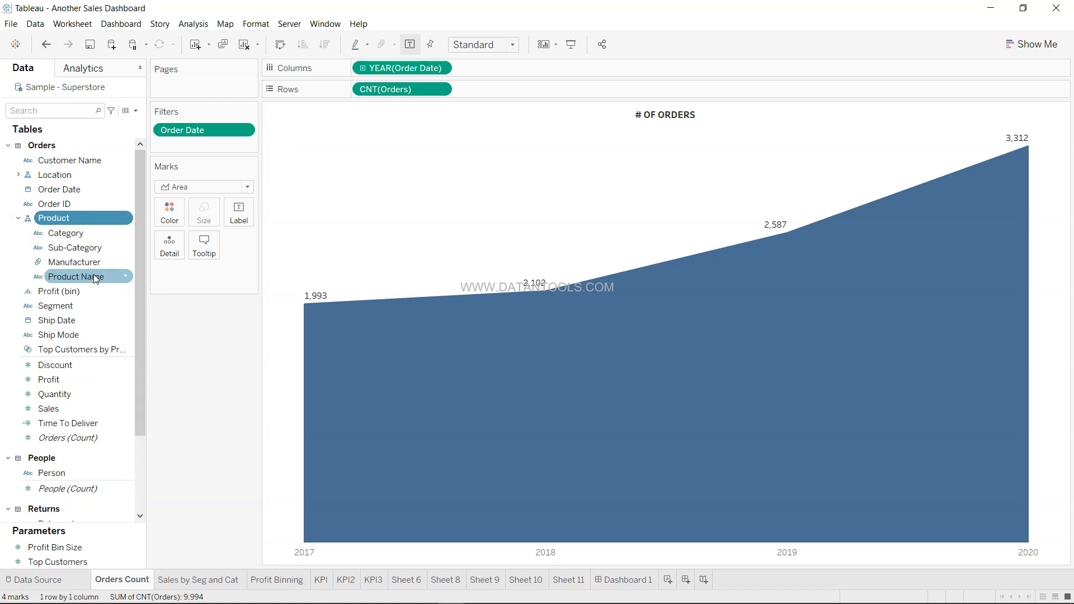
click(213, 331)
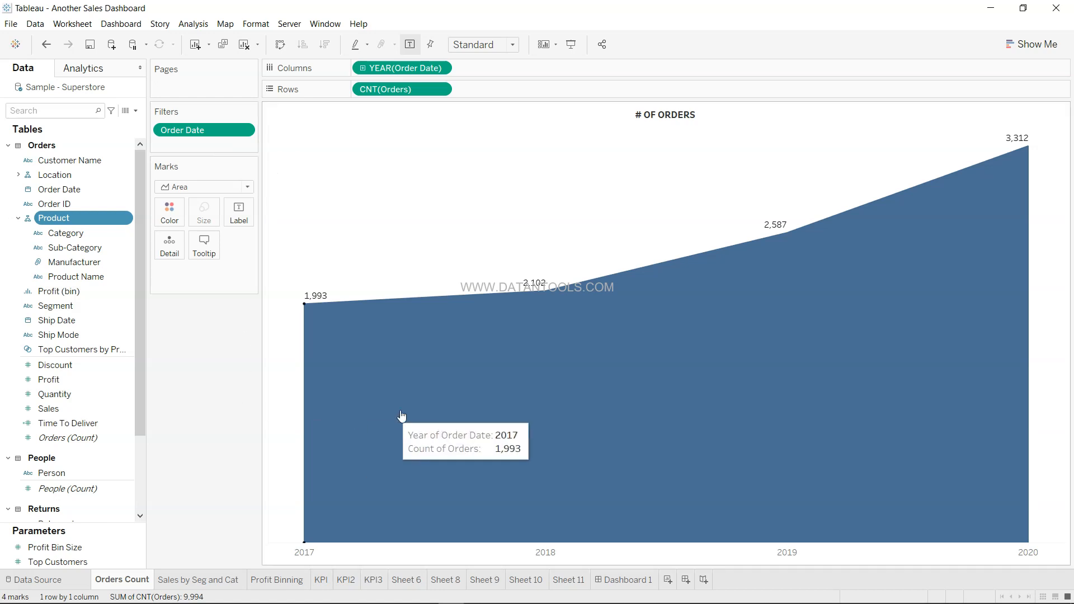
click(1038, 44)
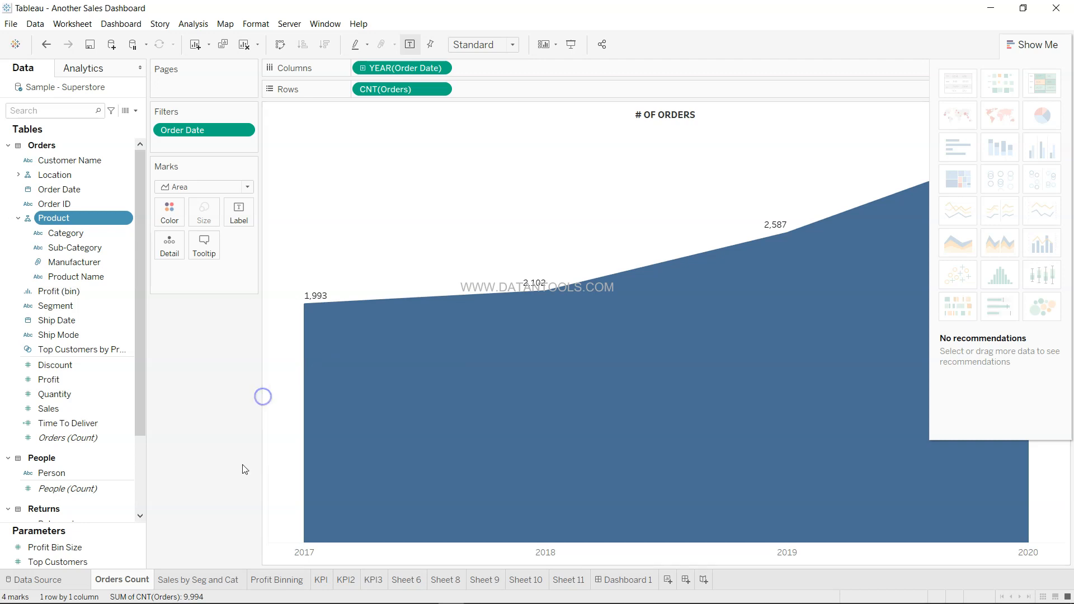
click(1042, 44)
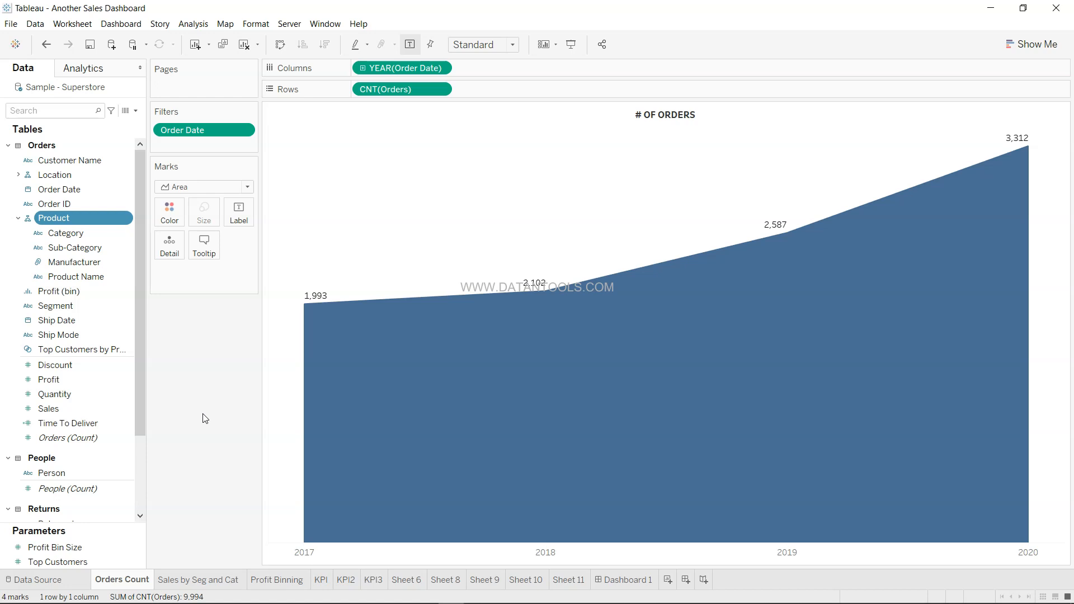
Step: Examine how the Sales by Seg and Cat worksheet is built, comparing it with Orders Count and Dashboard 1
click(217, 584)
mouse_move(359, 410)
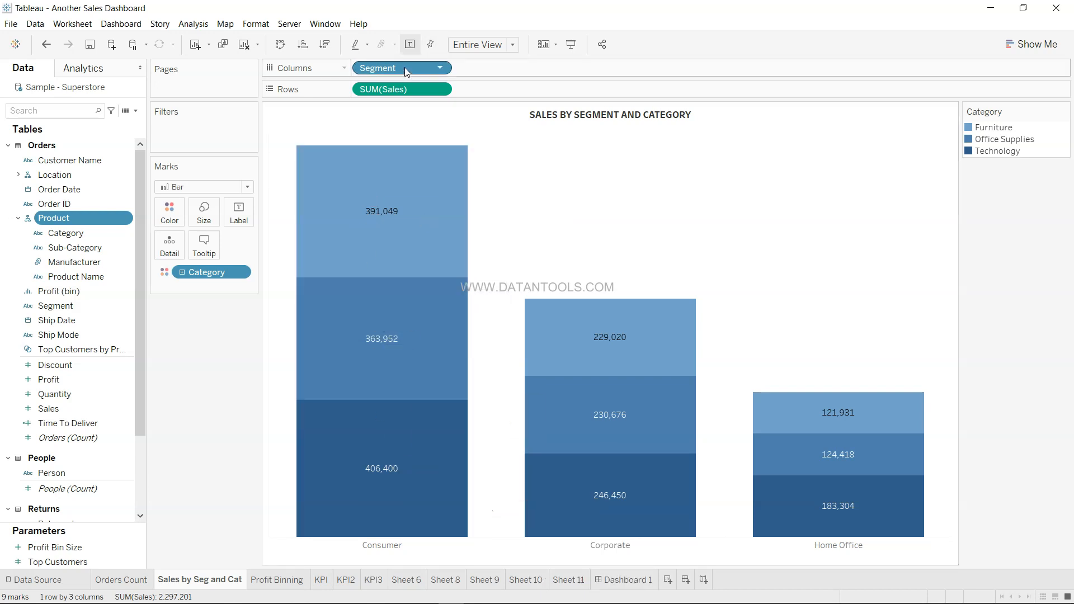
mouse_move(364, 175)
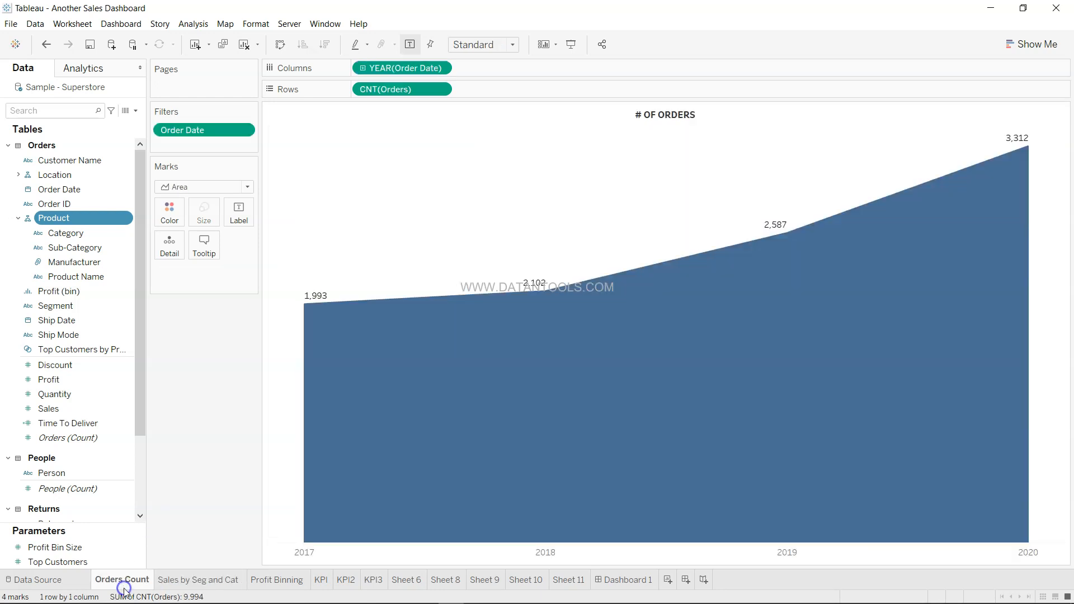
click(121, 581)
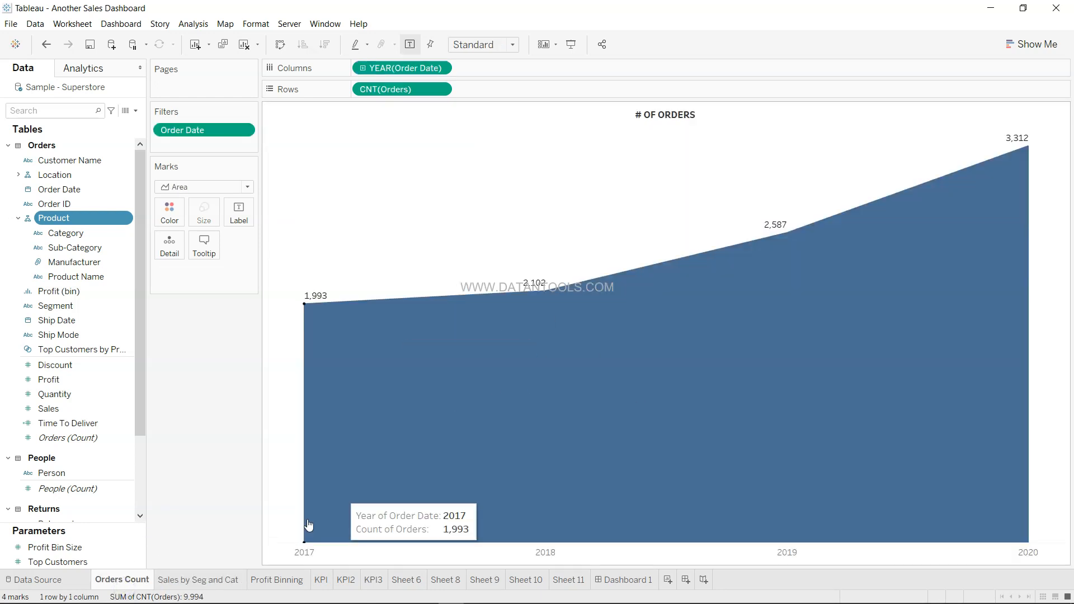
click(224, 581)
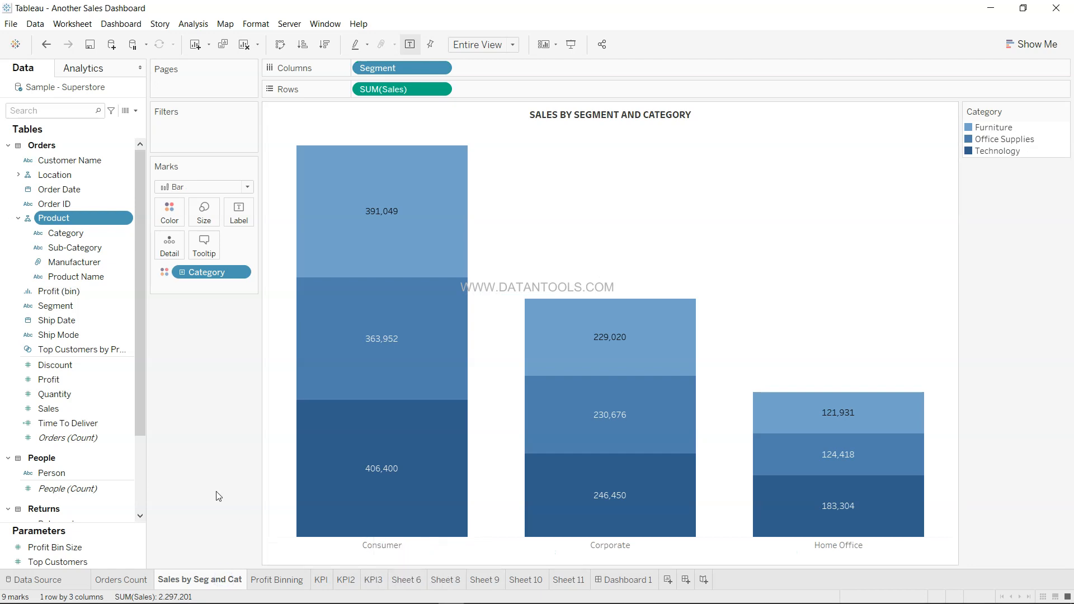
click(629, 579)
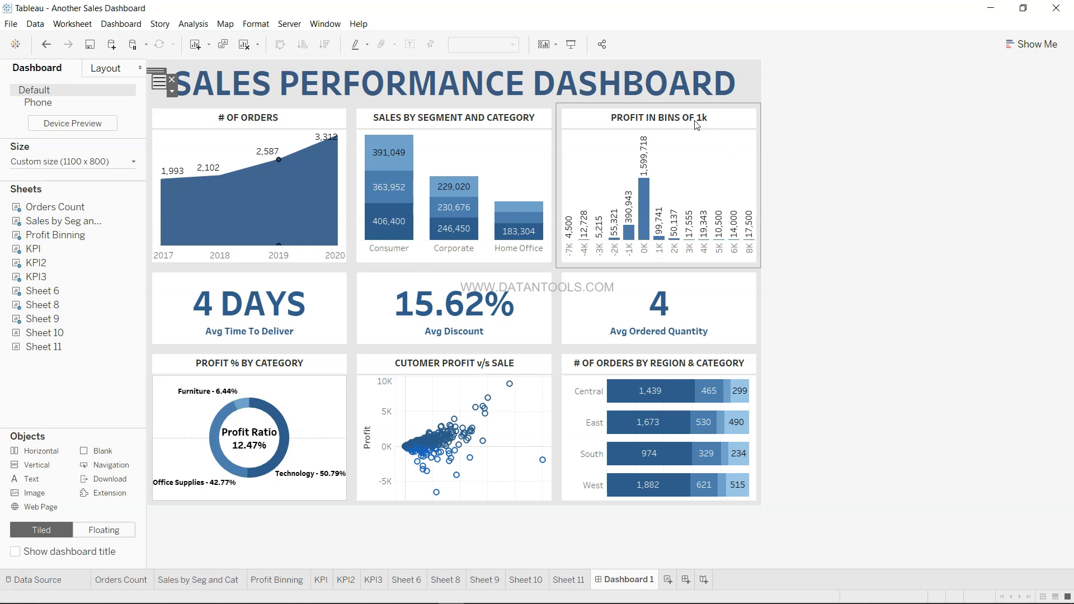
click(659, 89)
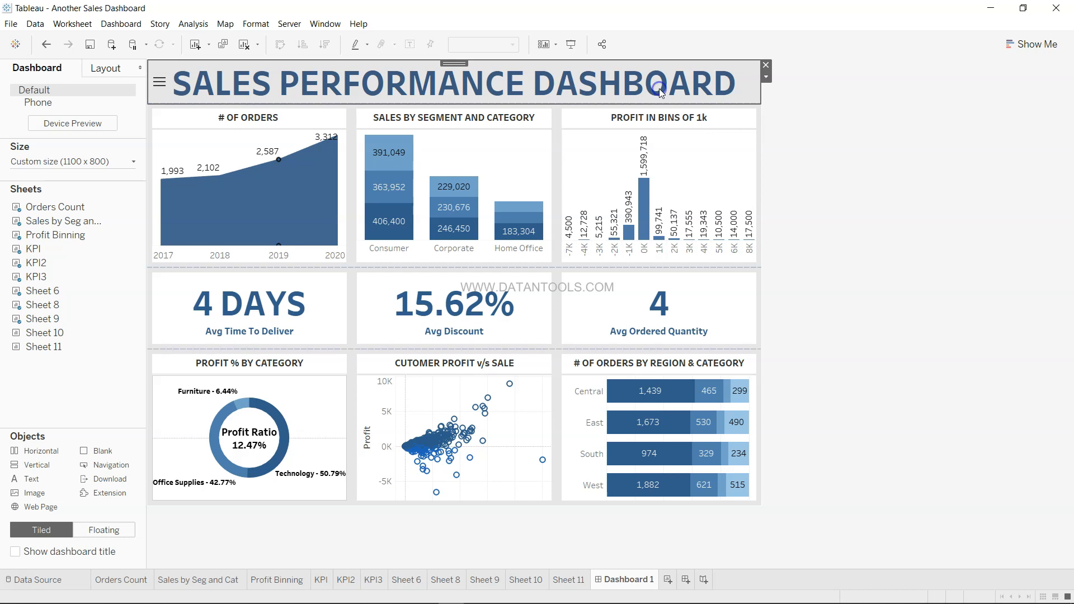
click(880, 278)
Step: Review the Category colour assignments on the Sales by Seg and Cat worksheet against the Blue palette
click(224, 581)
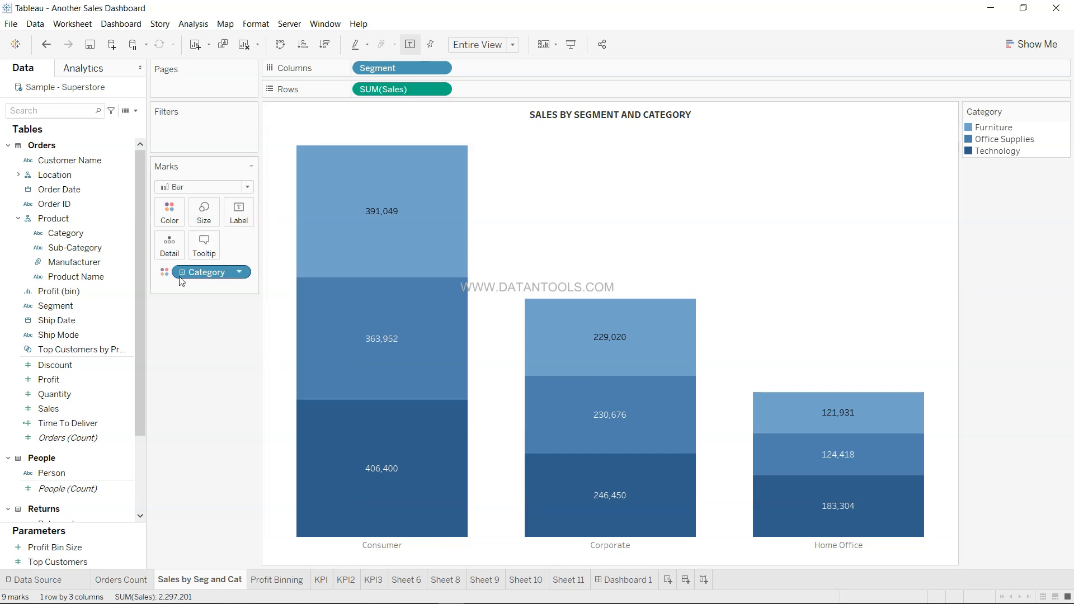
click(169, 211)
click(203, 254)
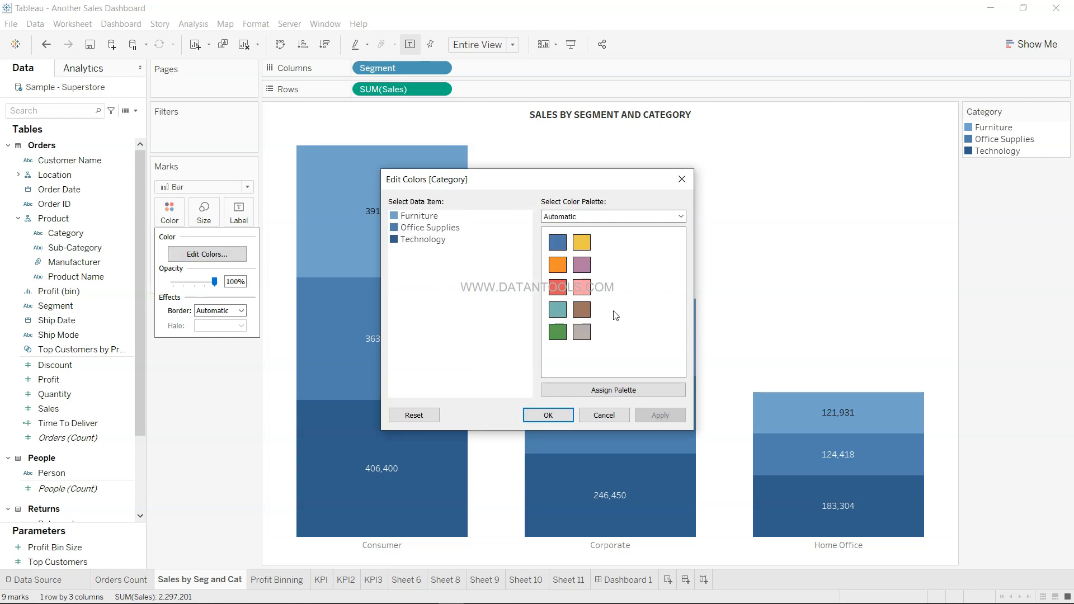
click(662, 218)
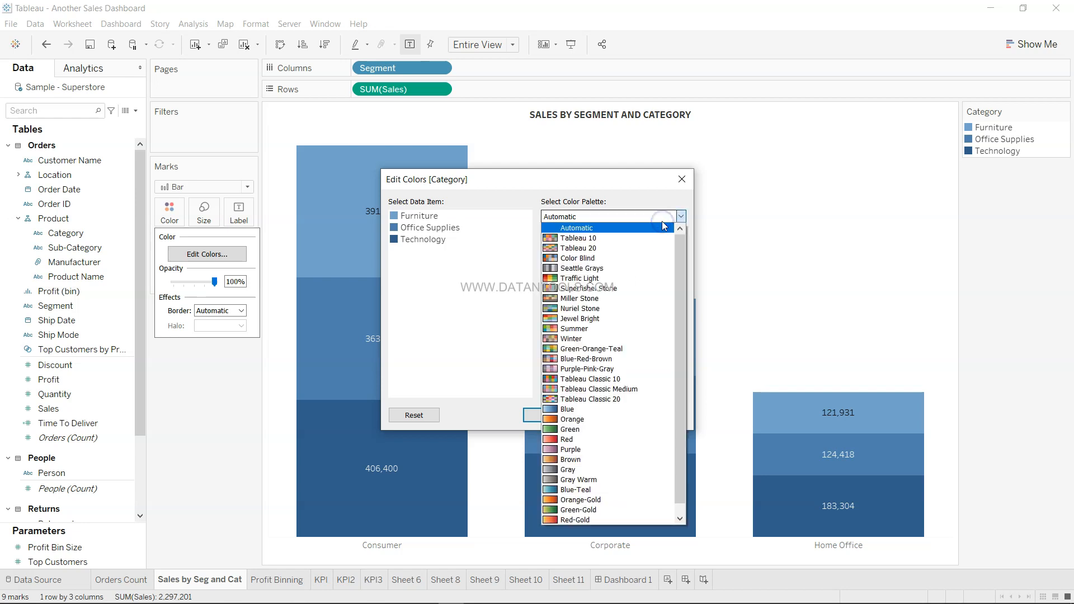
click(632, 410)
click(435, 239)
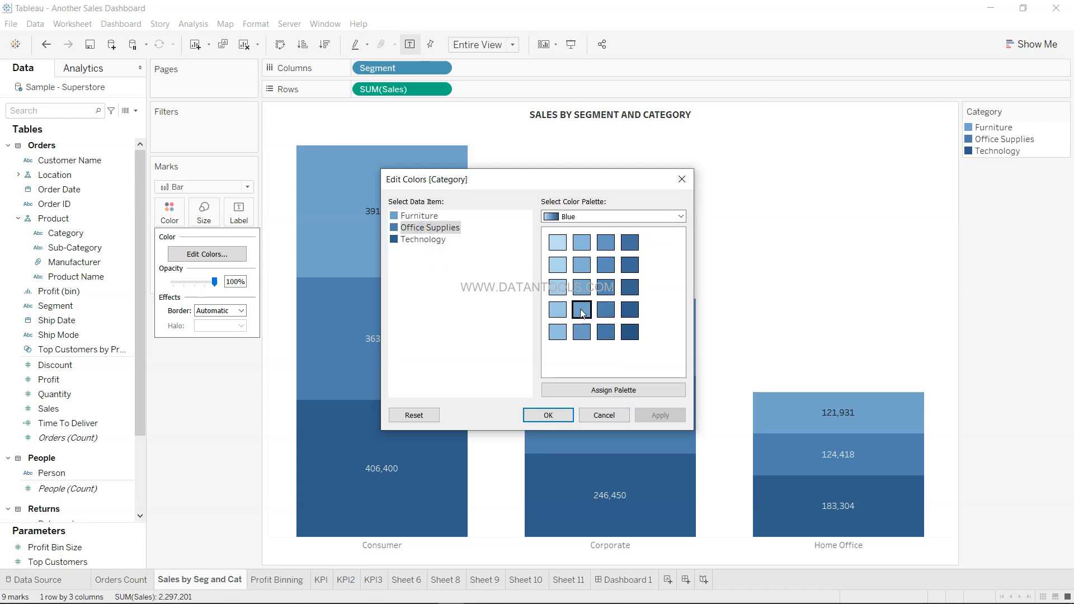
click(429, 217)
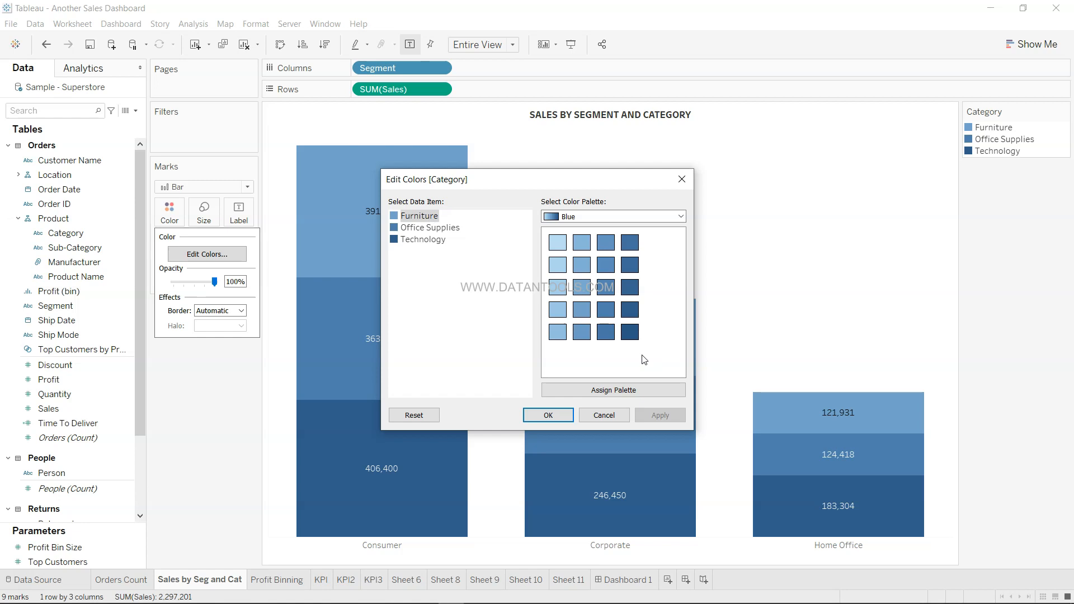
click(549, 415)
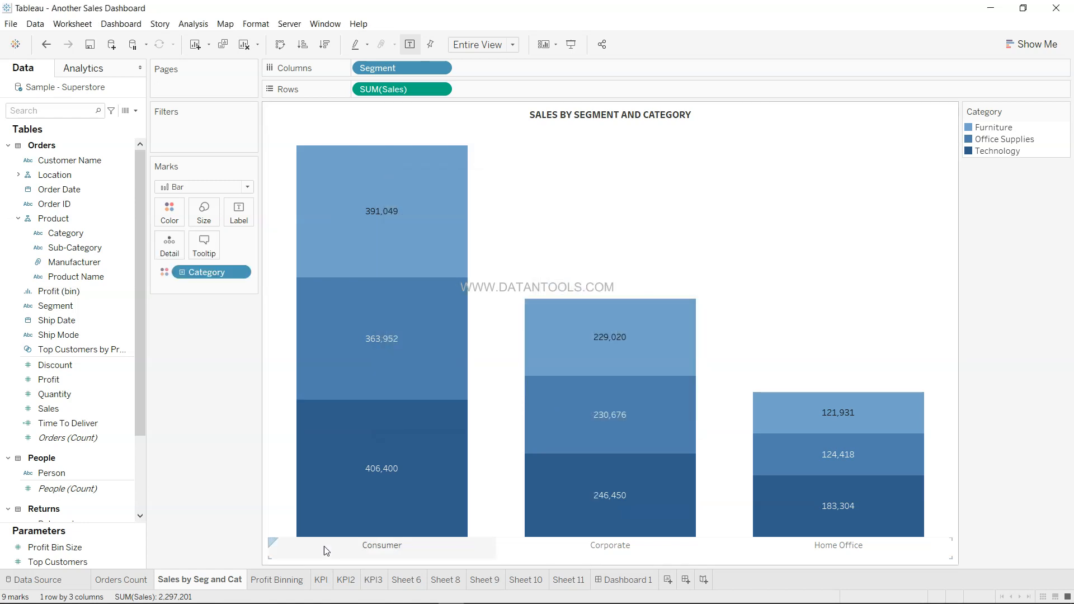
Step: Examine the Profit Binning worksheet and the options for creating bins from the Profit field
click(290, 582)
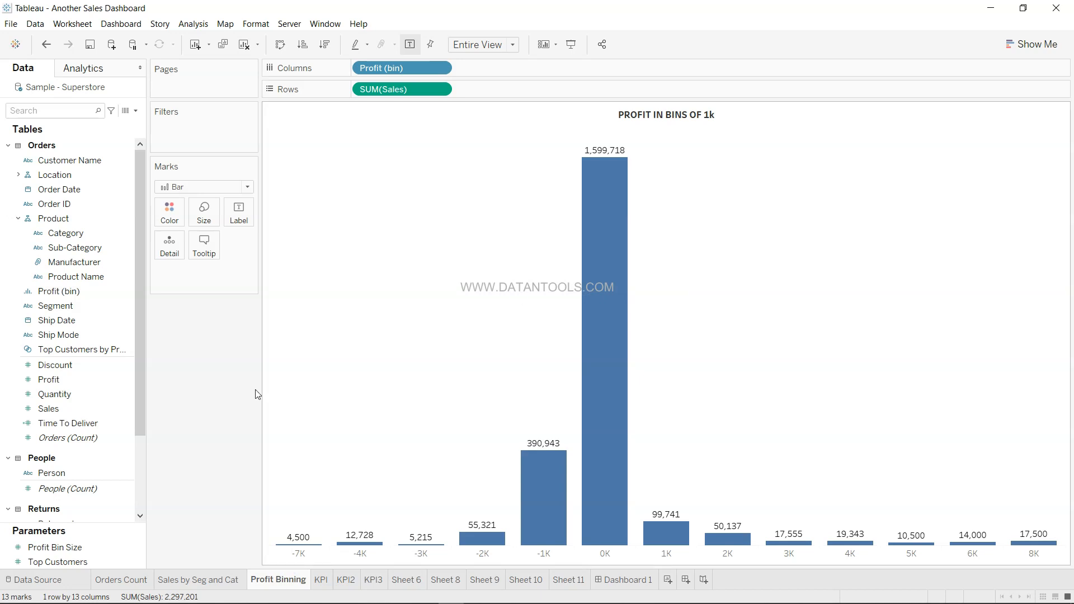
mouse_move(559, 467)
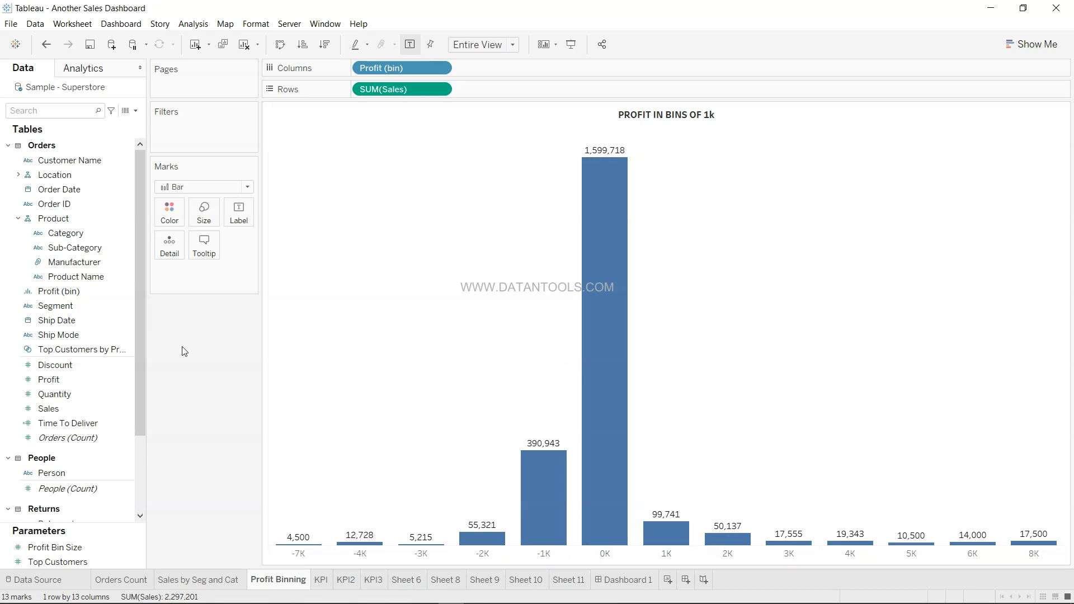
click(106, 293)
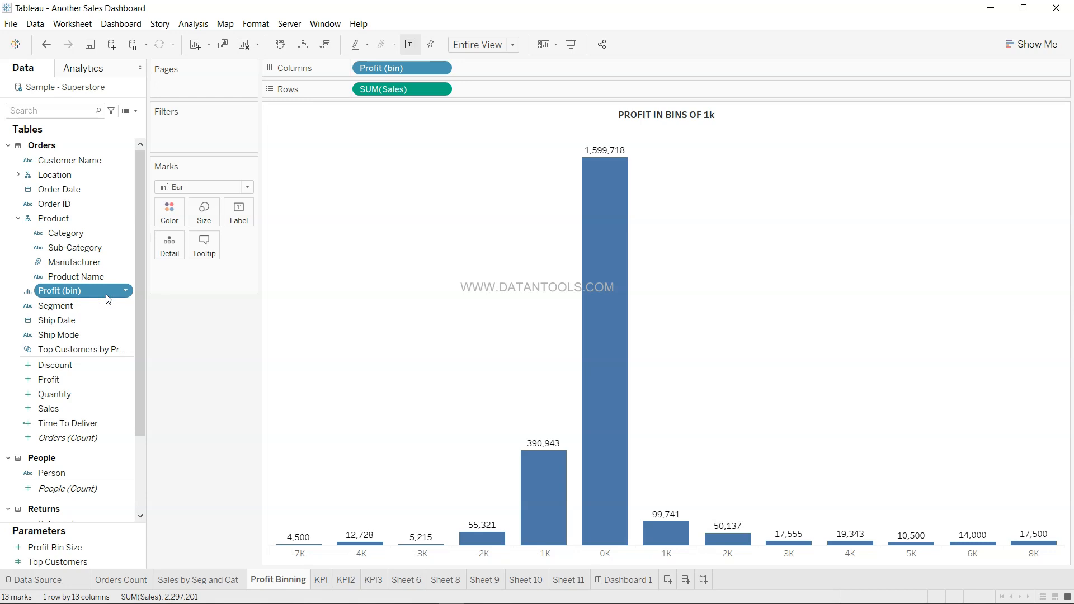
click(98, 379)
click(125, 379)
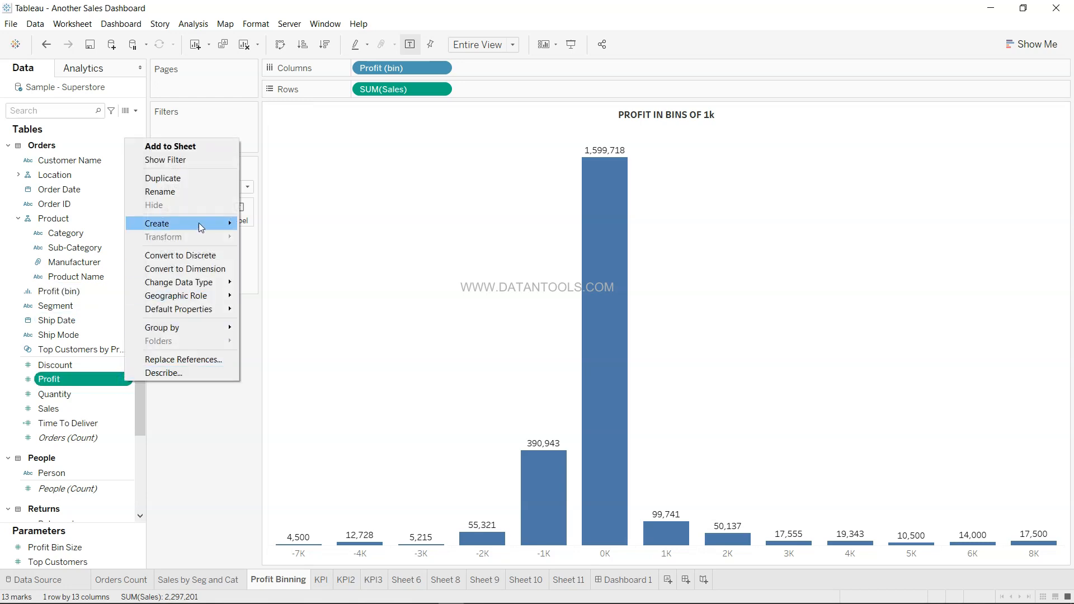
mouse_move(200, 222)
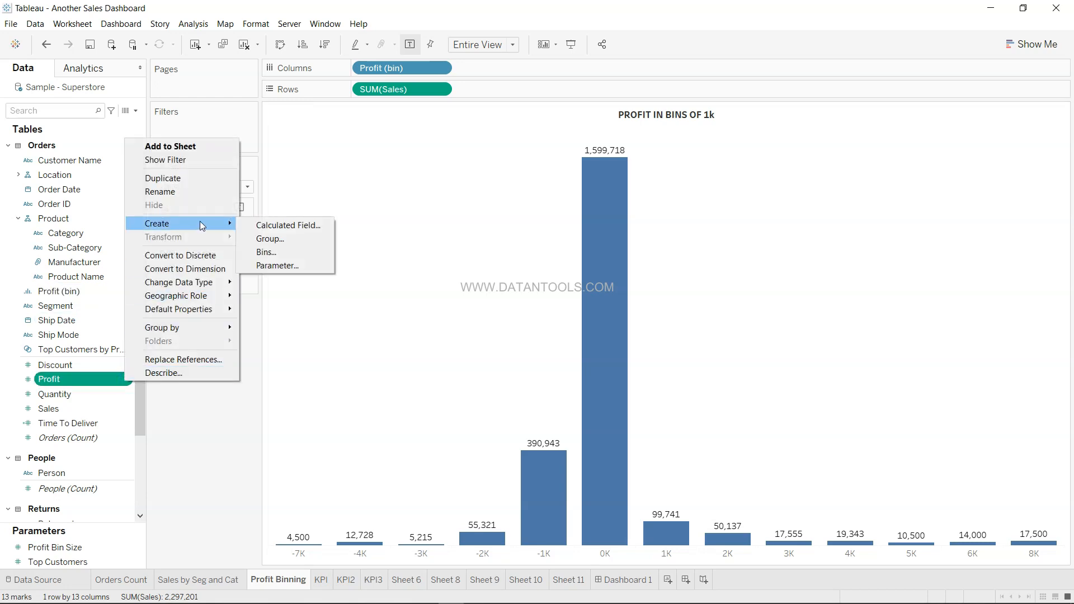
click(229, 450)
Step: Review the bin size settings of the Profit (bin) field
click(121, 291)
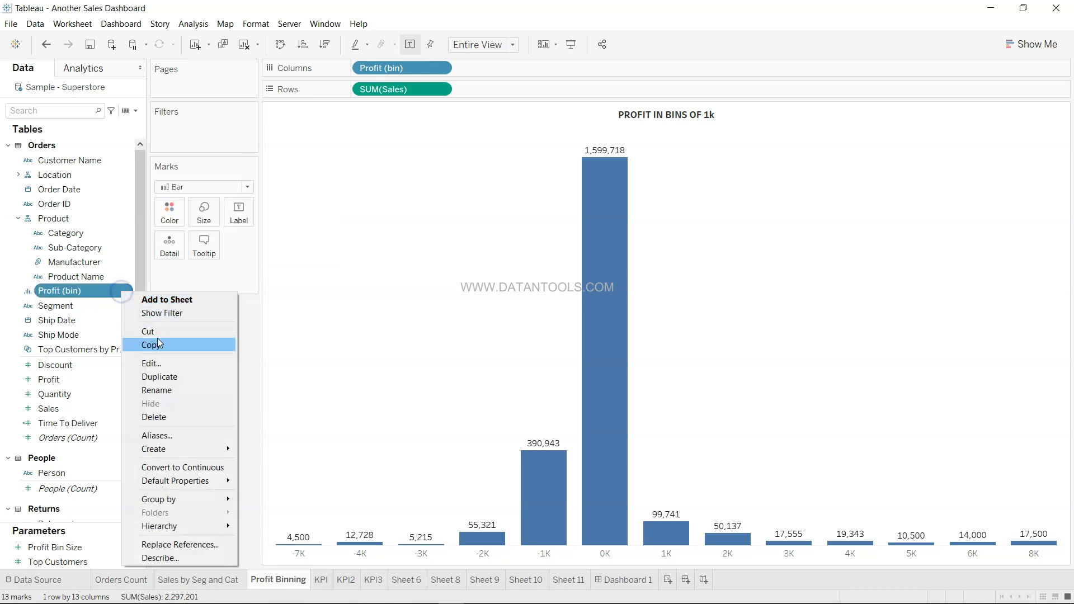
click(174, 364)
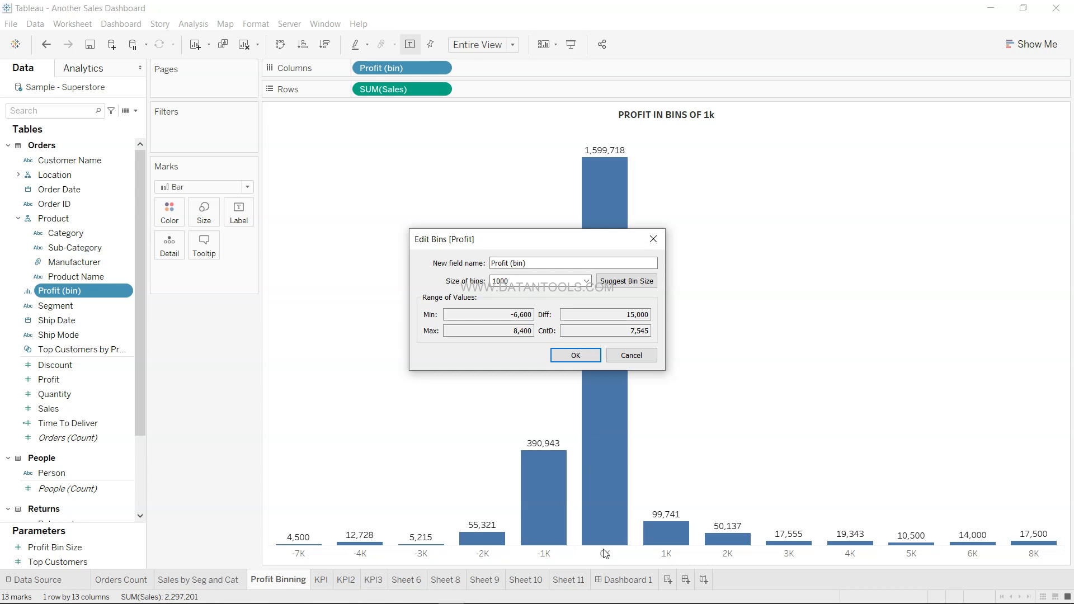
click(590, 357)
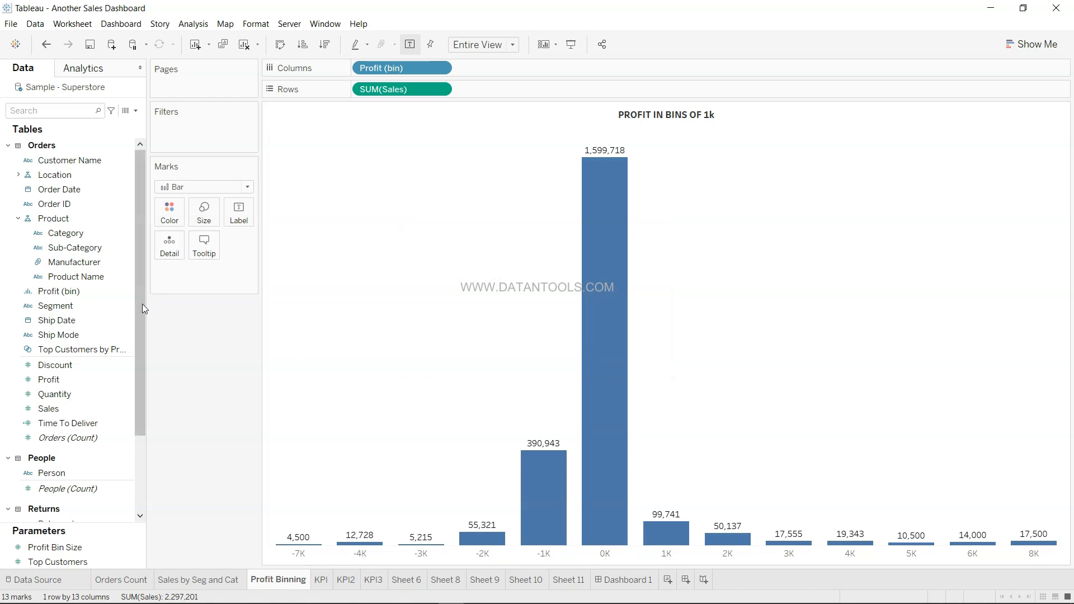
Step: Set the alias of the 0K member of Profit (bin) to 0 - 1K
click(127, 294)
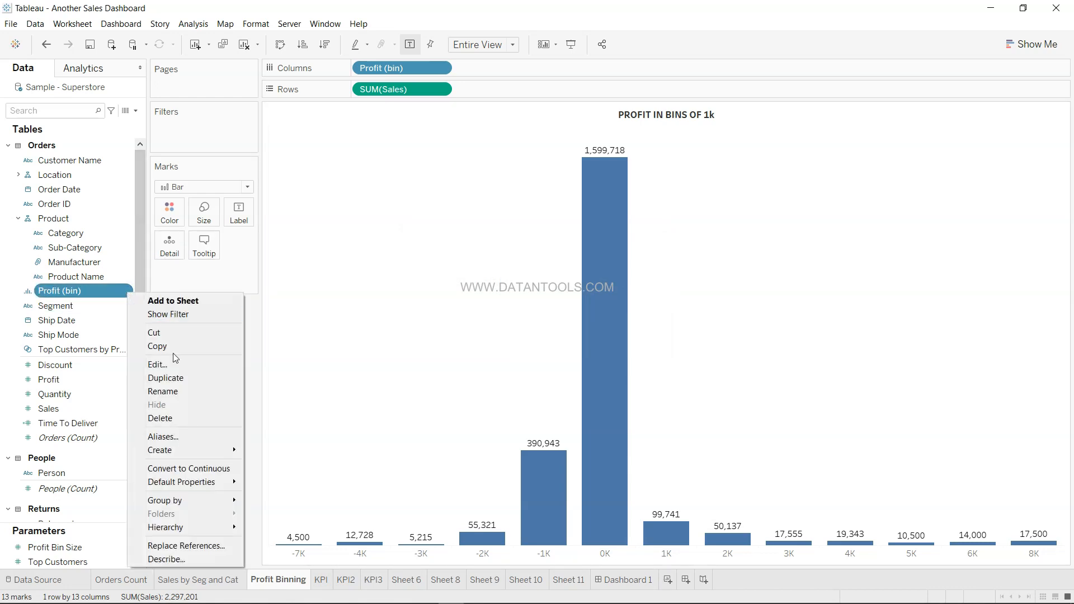
click(217, 437)
click(461, 254)
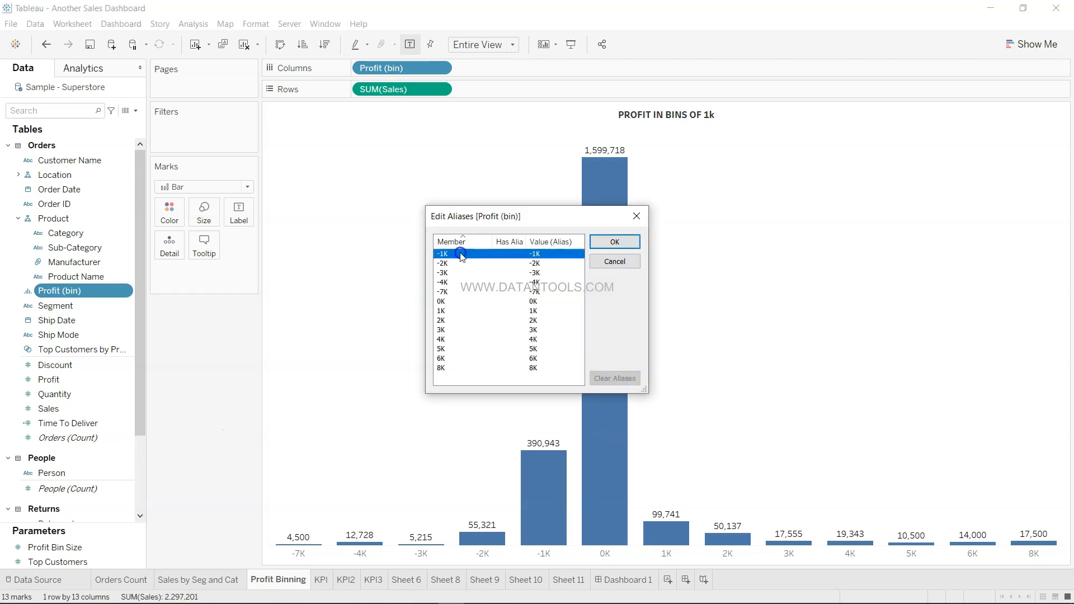
click(464, 303)
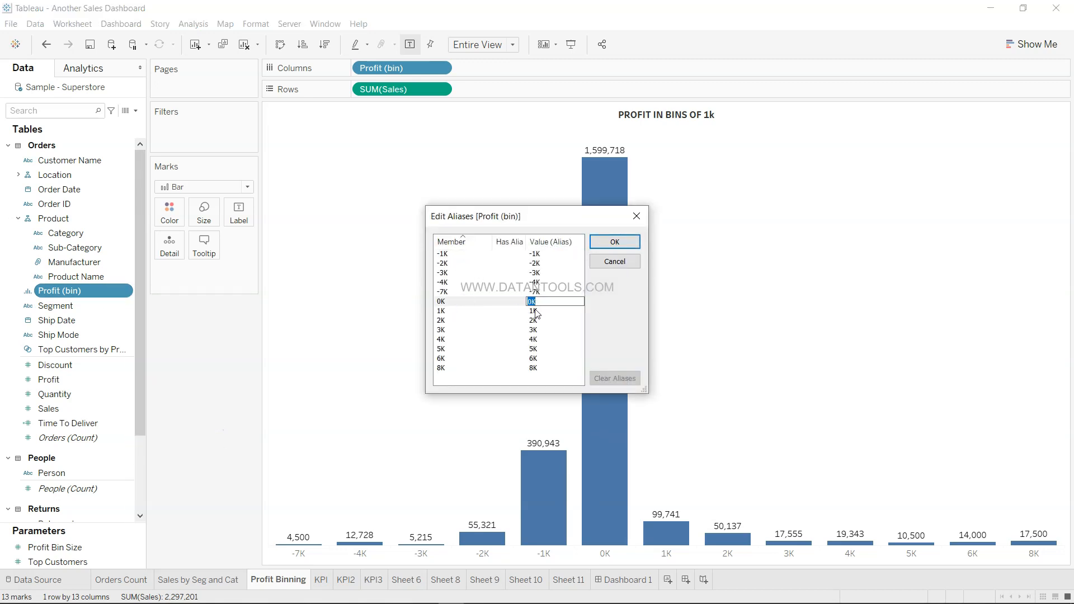
click(540, 302)
click(615, 242)
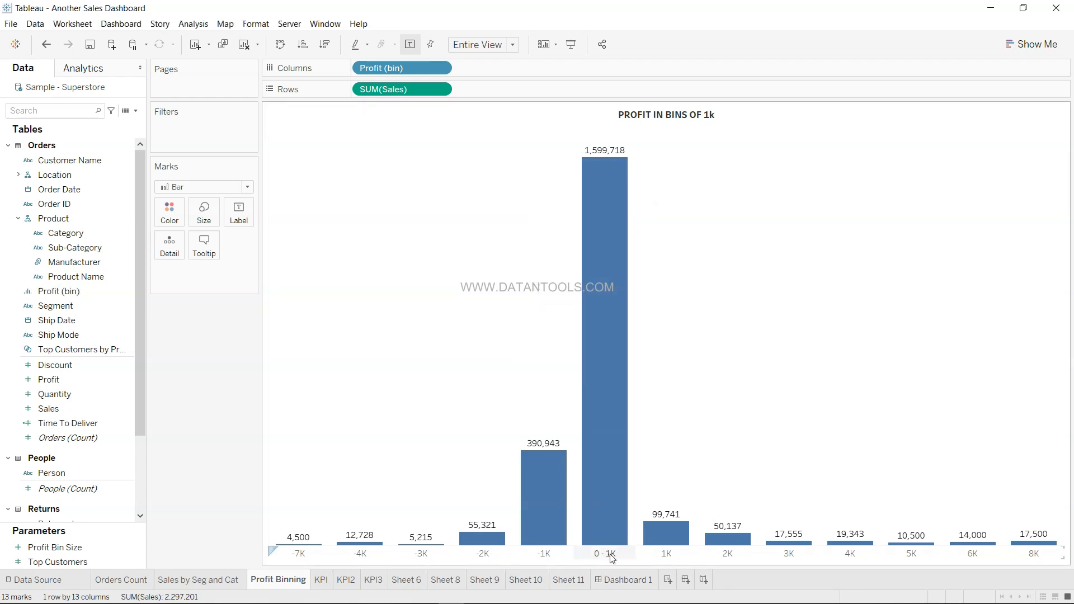
Step: Restore the alias of the edited Profit (bin) member to 0K
right_click(127, 291)
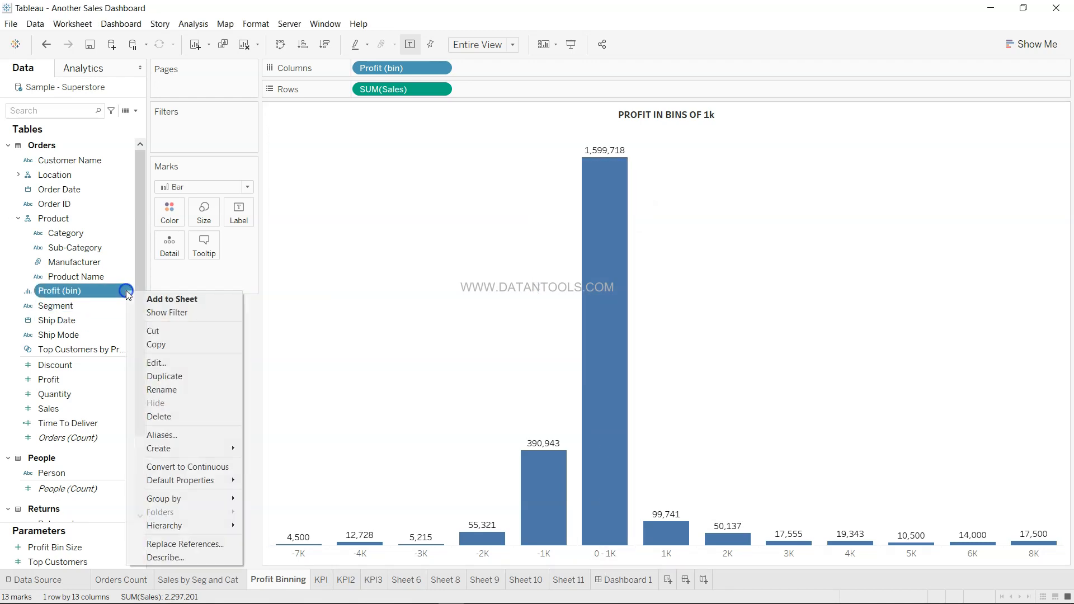
click(195, 436)
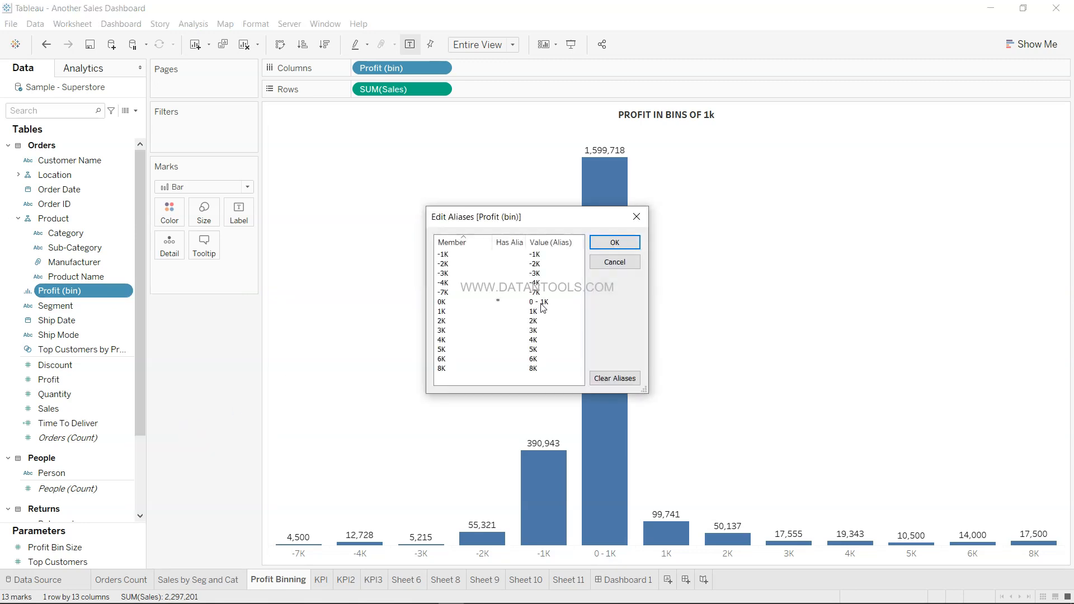
click(541, 303)
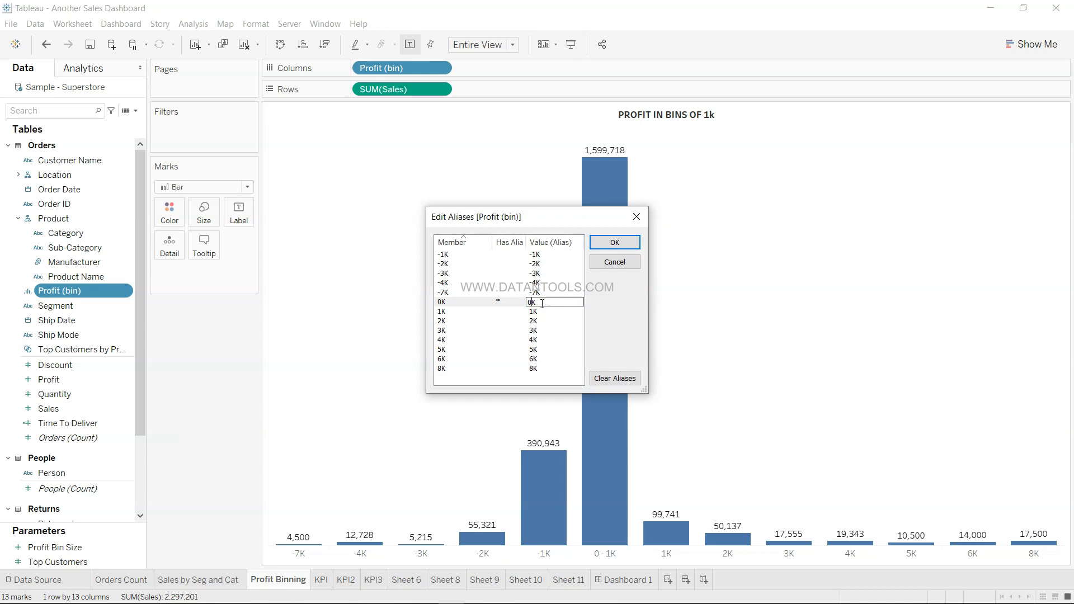
click(612, 244)
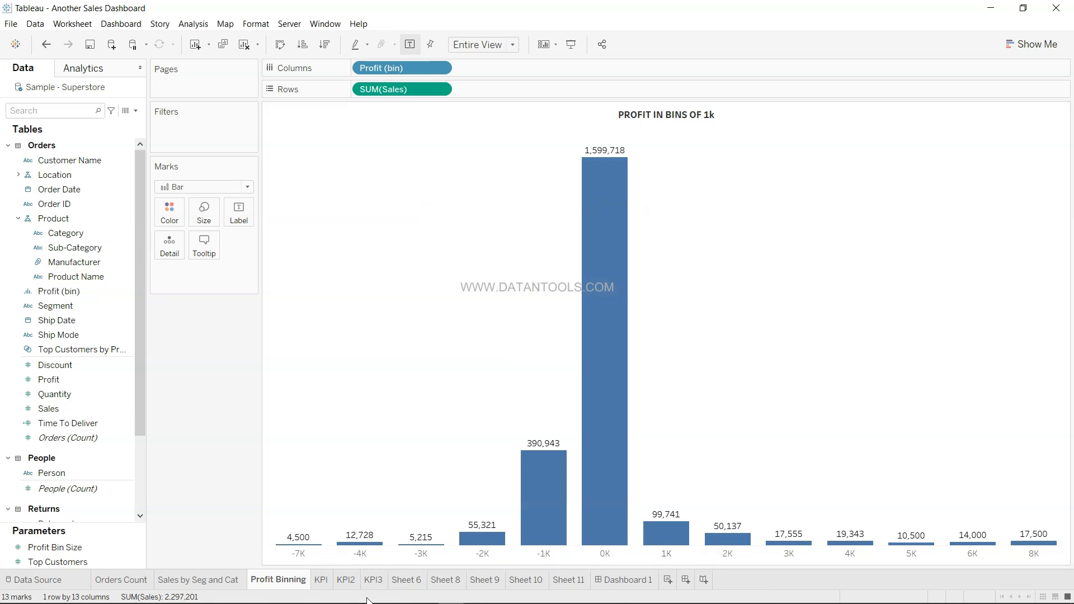
Step: Examine the Time To Deliver calculated field behind the KPI worksheet, checking how its formula uses Ship Date and Order Date
click(322, 582)
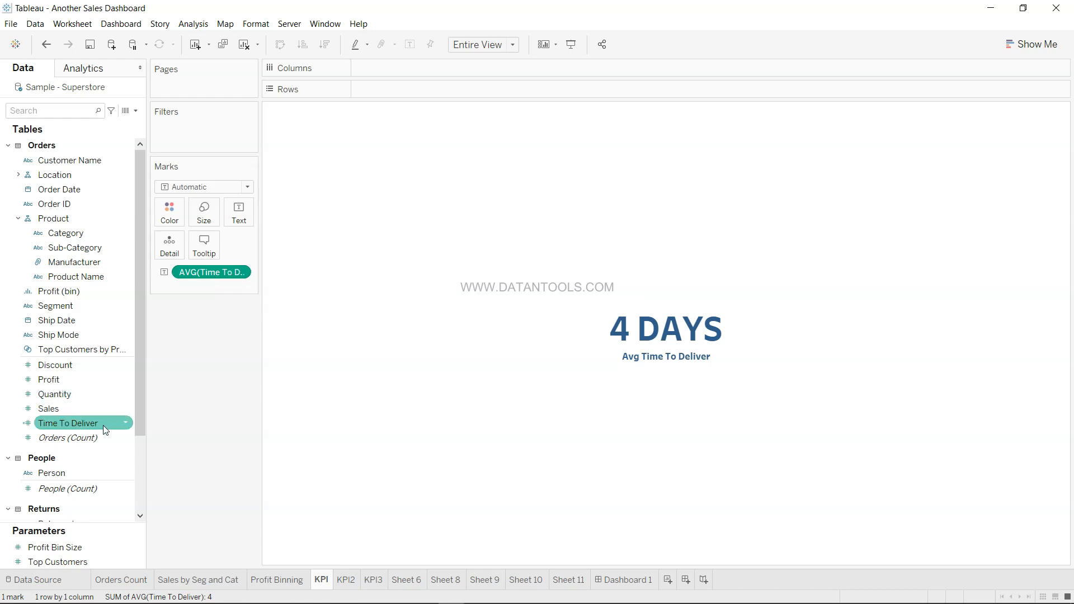
click(128, 424)
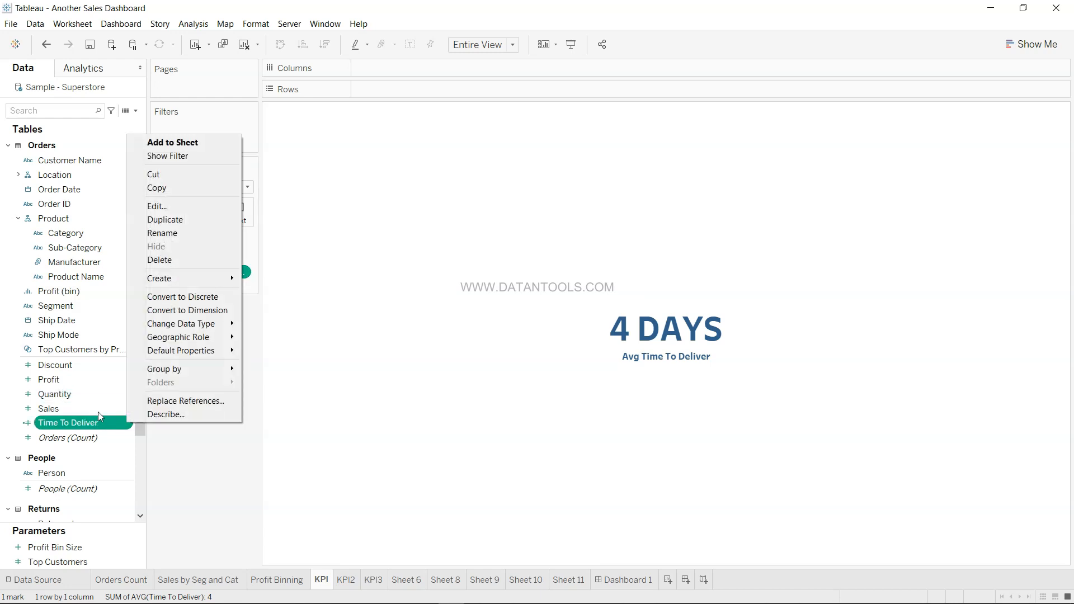
click(198, 206)
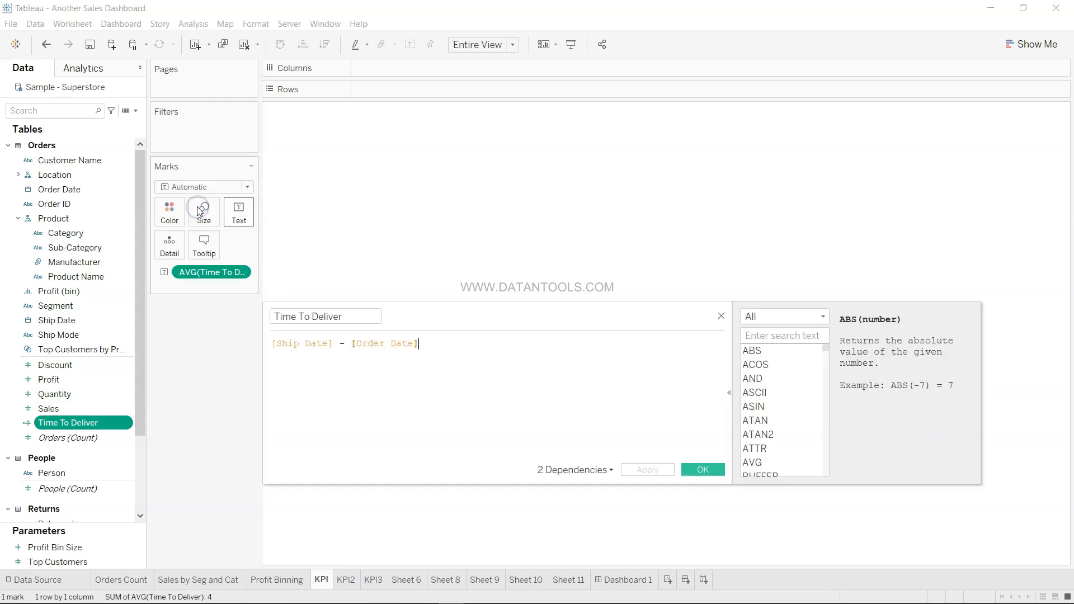
drag(277, 342, 333, 342)
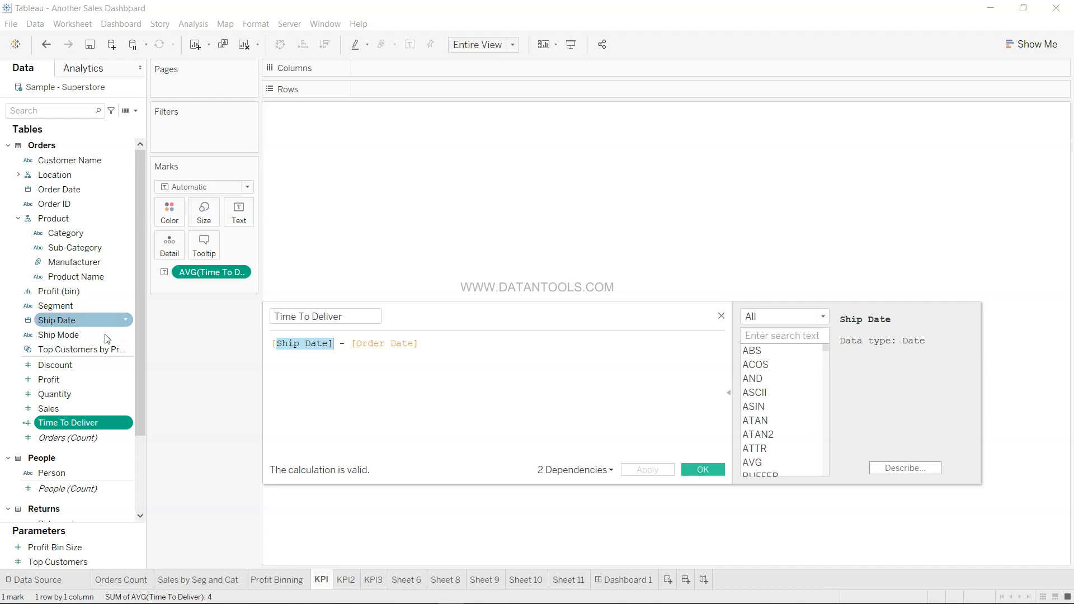
drag(357, 345, 415, 344)
drag(273, 345, 421, 344)
click(331, 352)
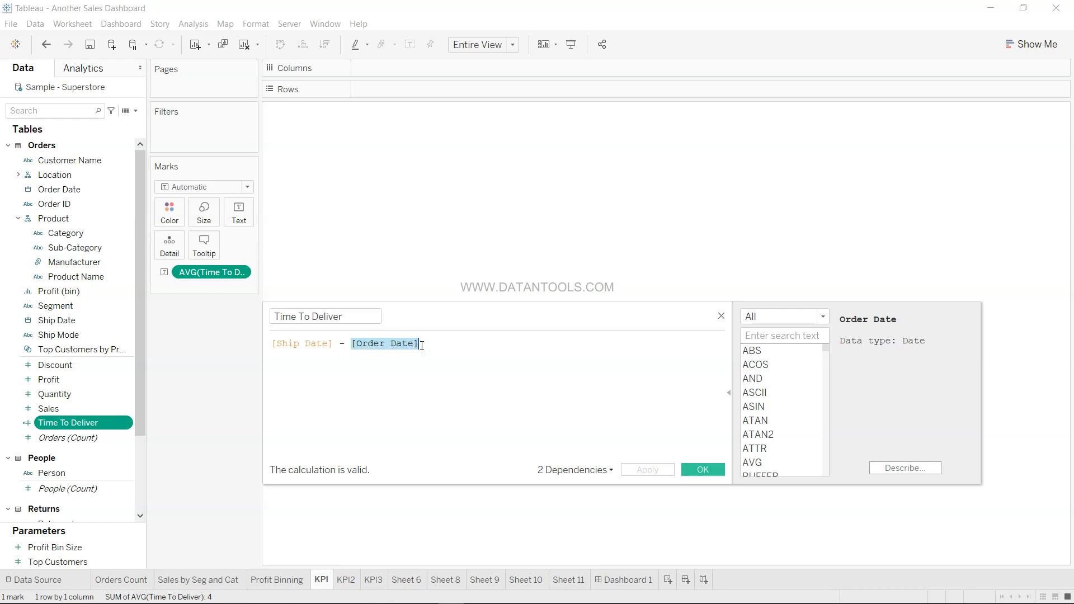
click(422, 345)
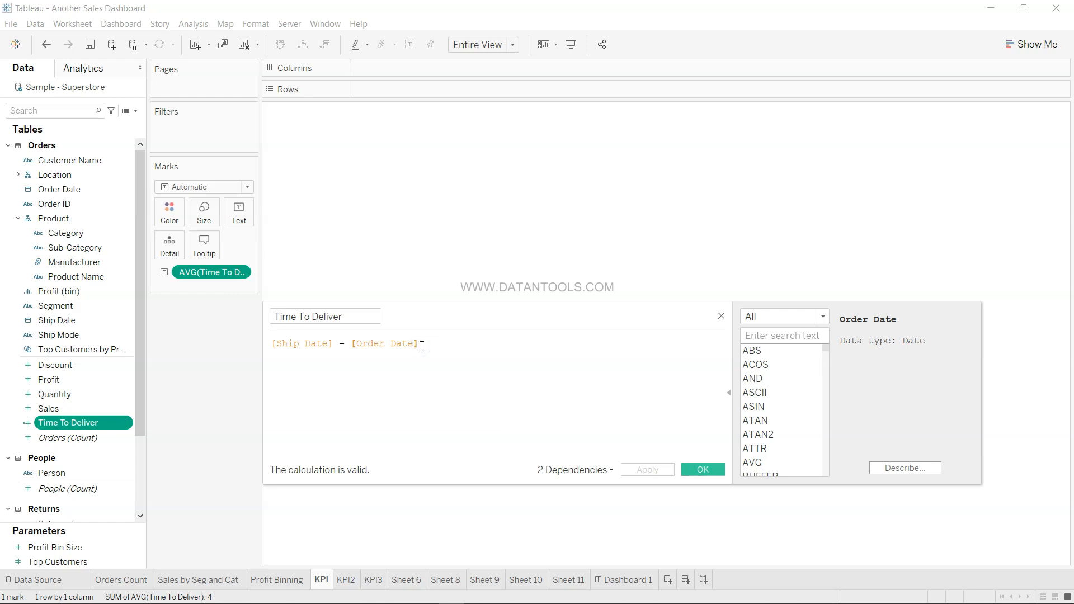
click(705, 471)
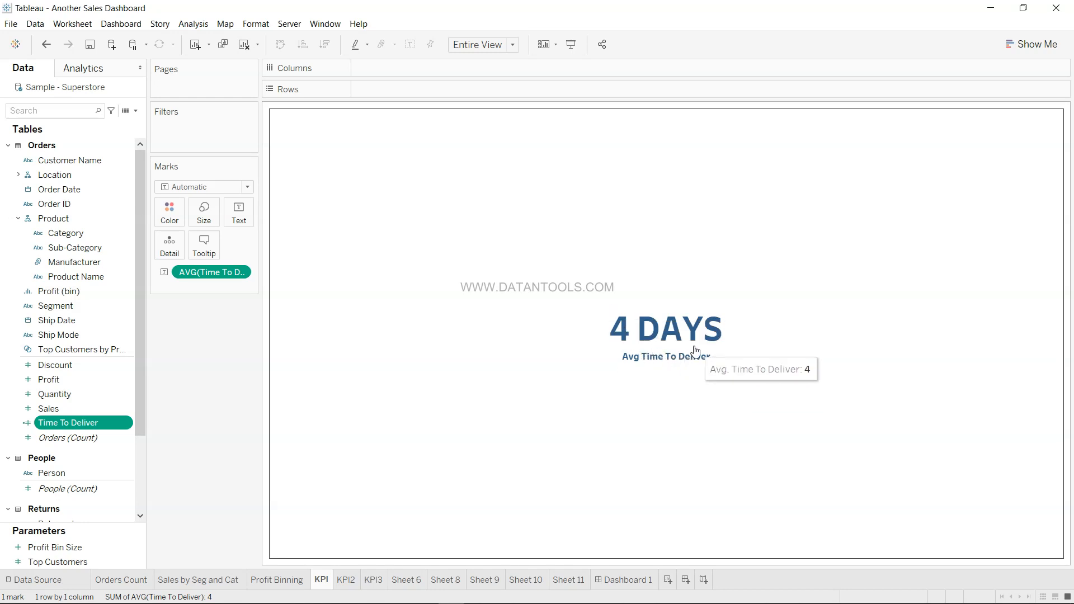
Step: Review the label text of the KPI worksheet, checking the font, size and colour of its value and caption lines
click(237, 223)
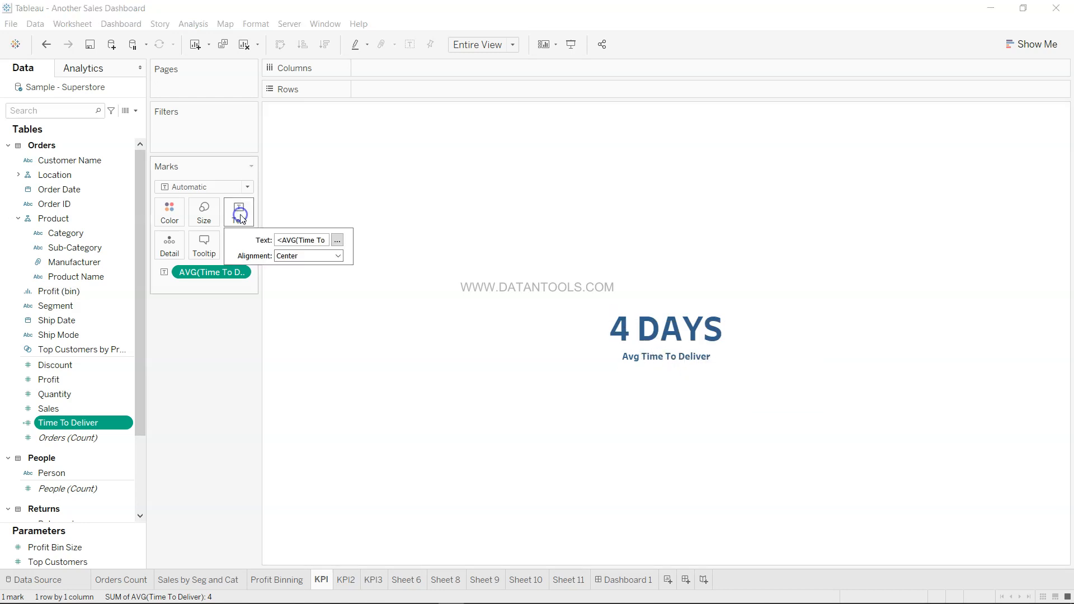
click(337, 241)
drag(162, 190, 537, 177)
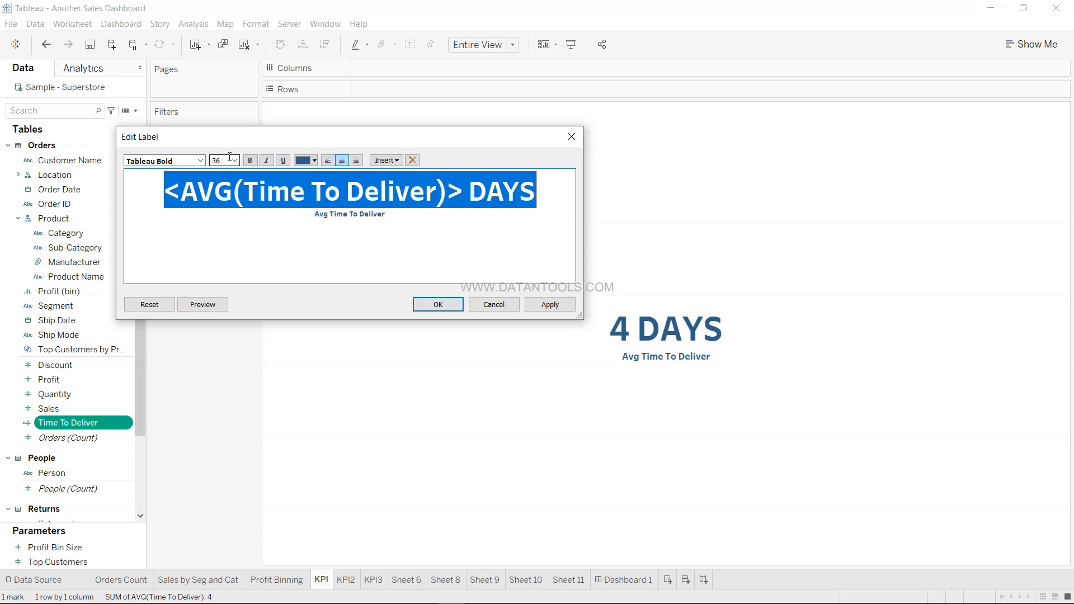
drag(324, 215, 384, 215)
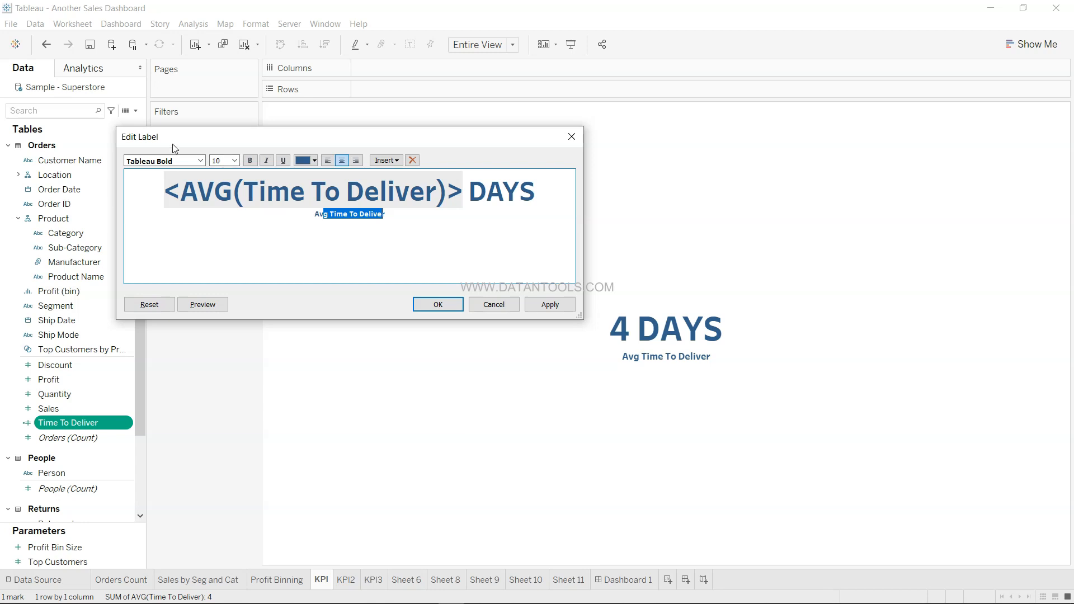
click(199, 160)
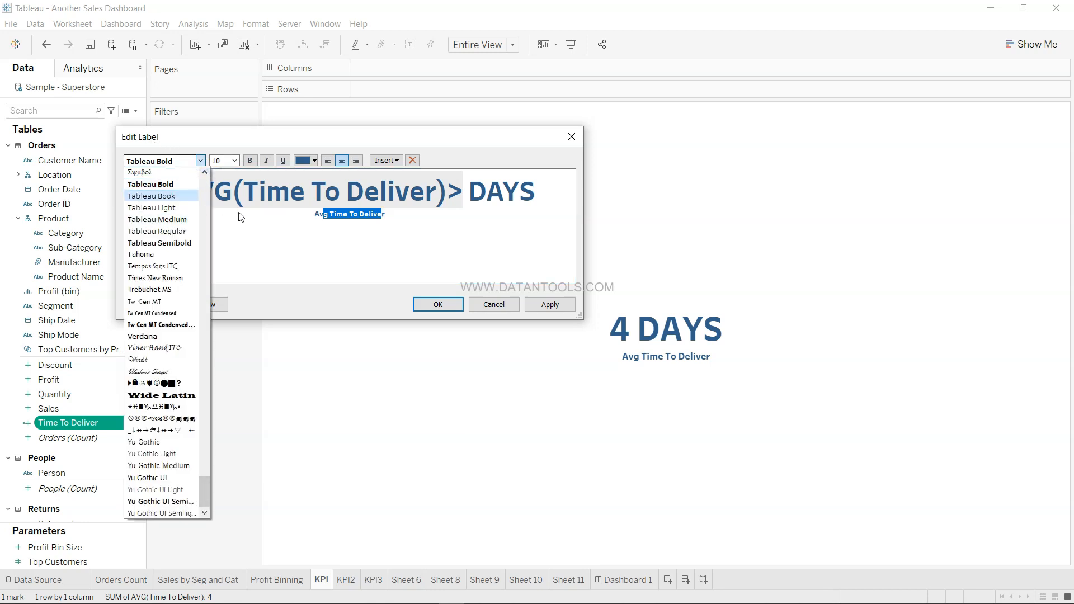
click(284, 237)
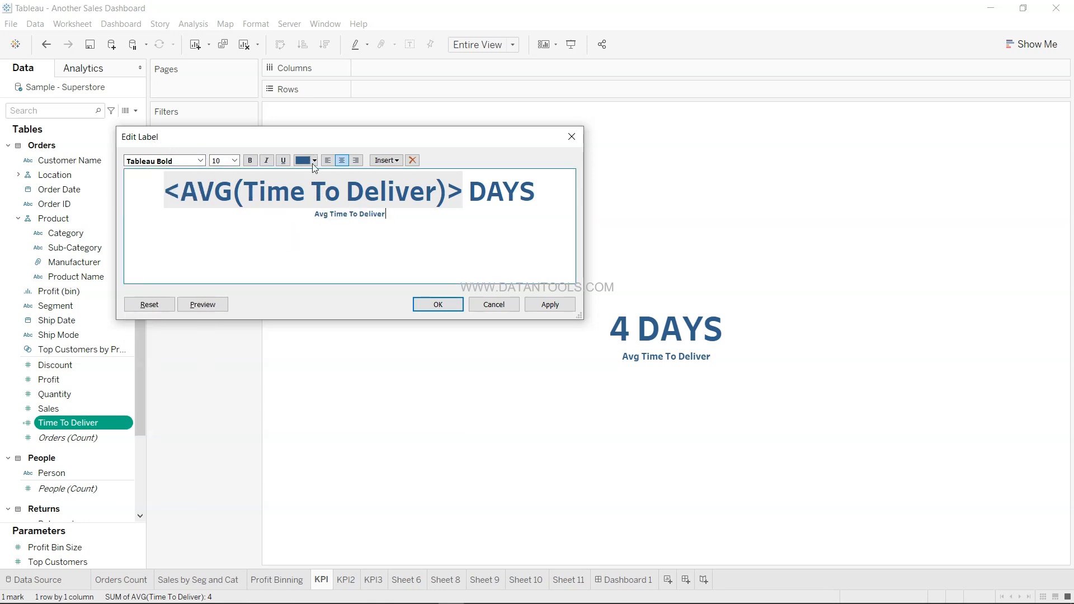
click(438, 305)
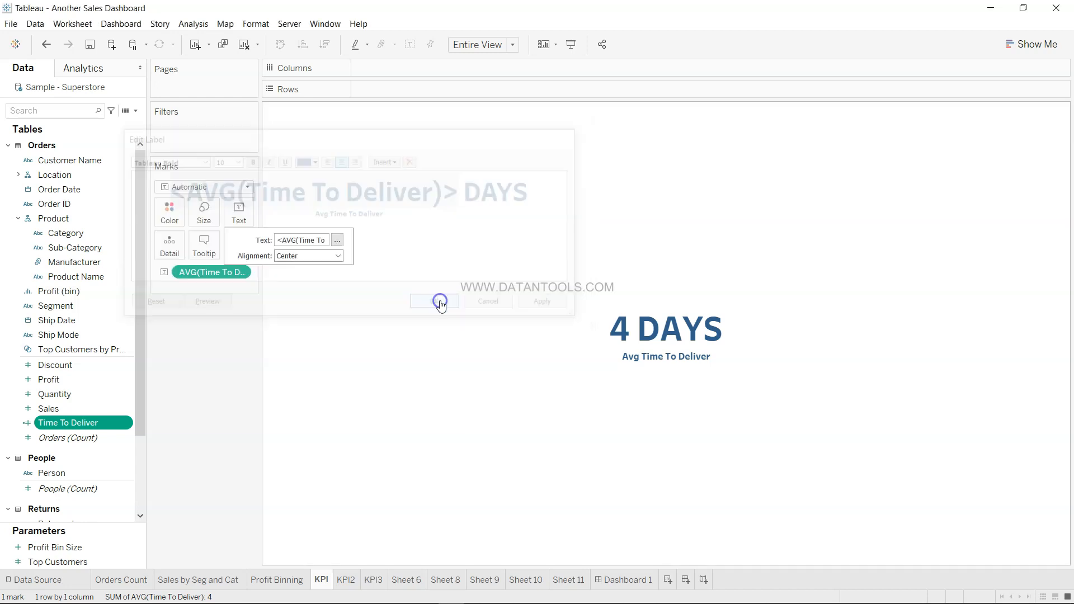
Step: Inspect the KPI2 worksheet and the number format applied to its average Discount measure
click(346, 579)
mouse_move(640, 341)
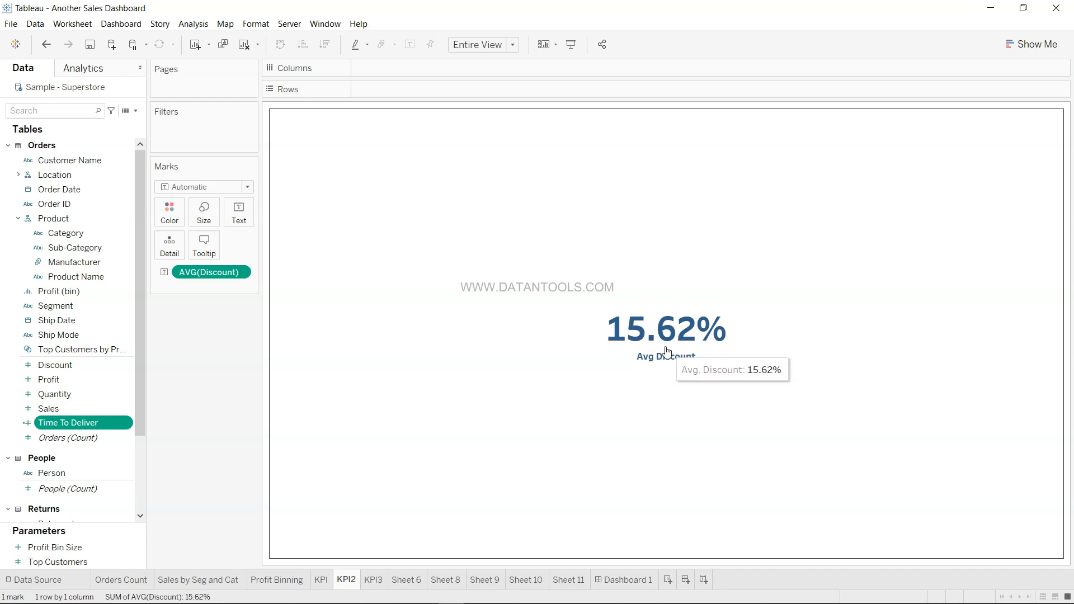
click(239, 272)
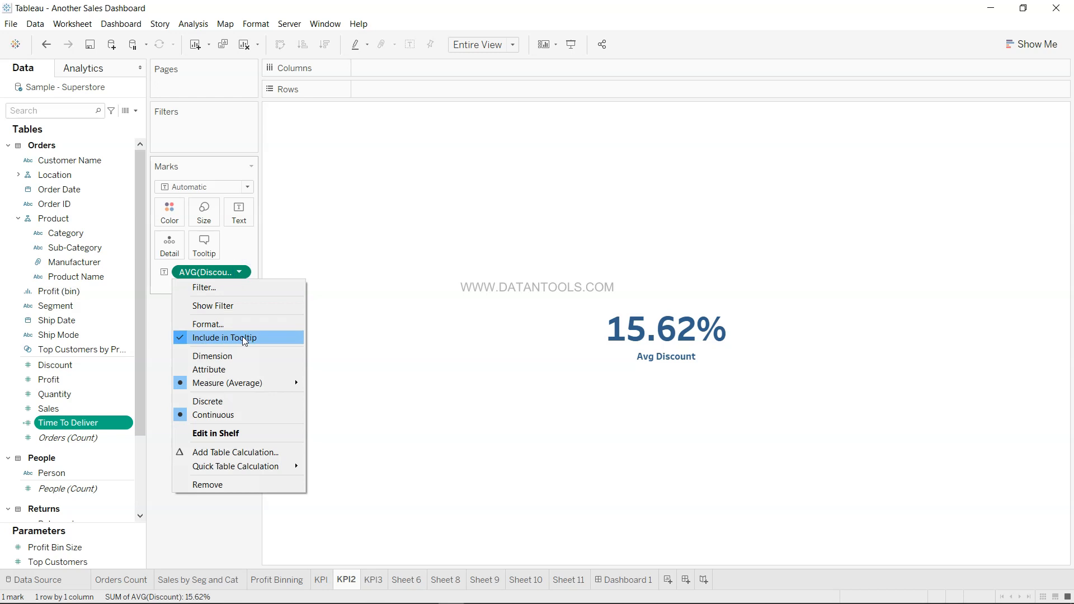
click(232, 325)
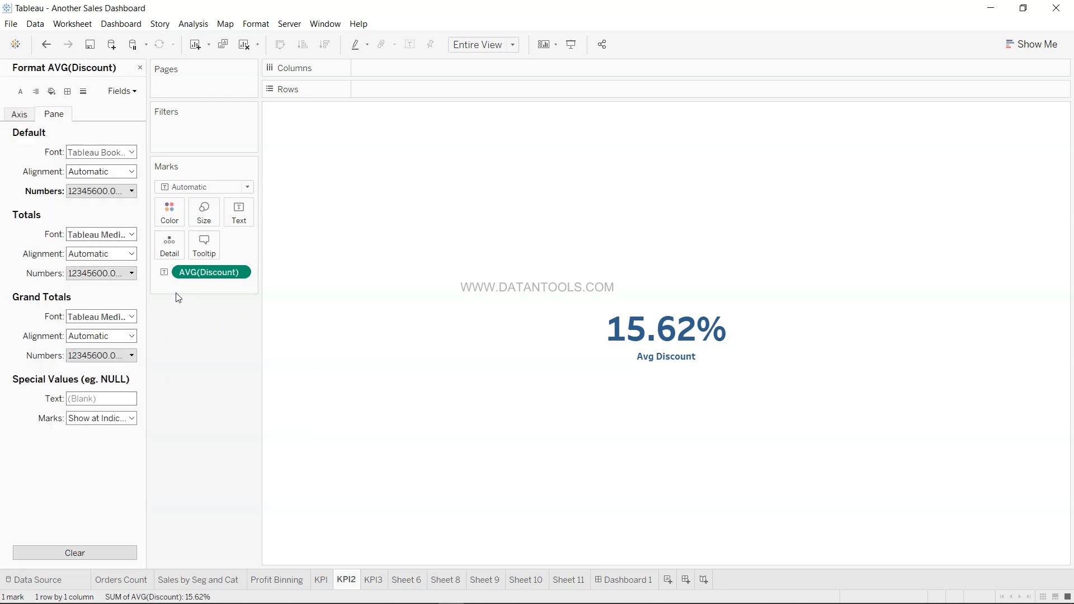
click(98, 191)
click(199, 235)
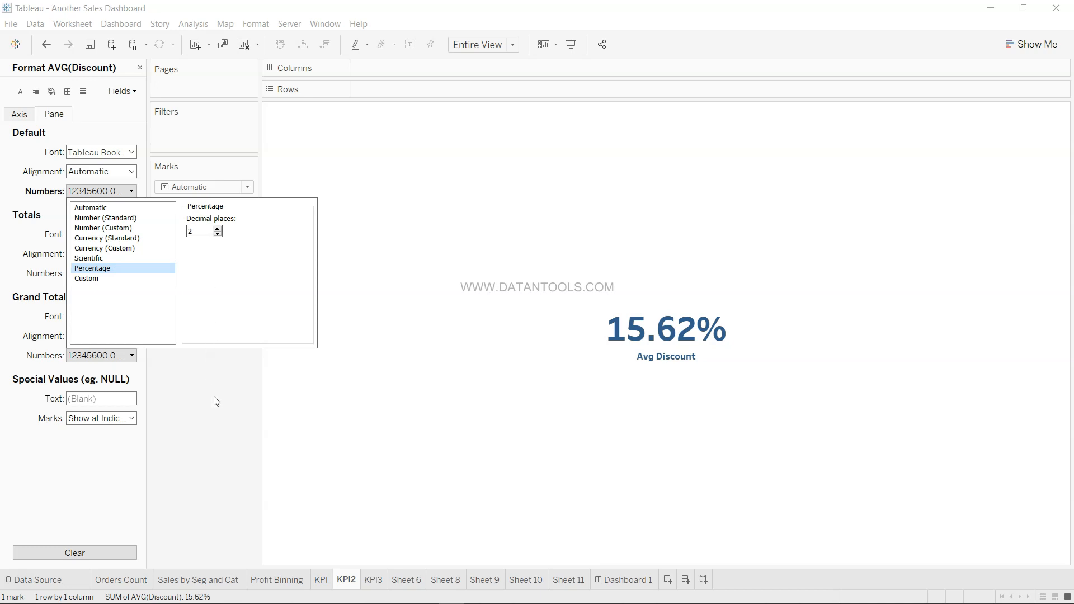
click(224, 413)
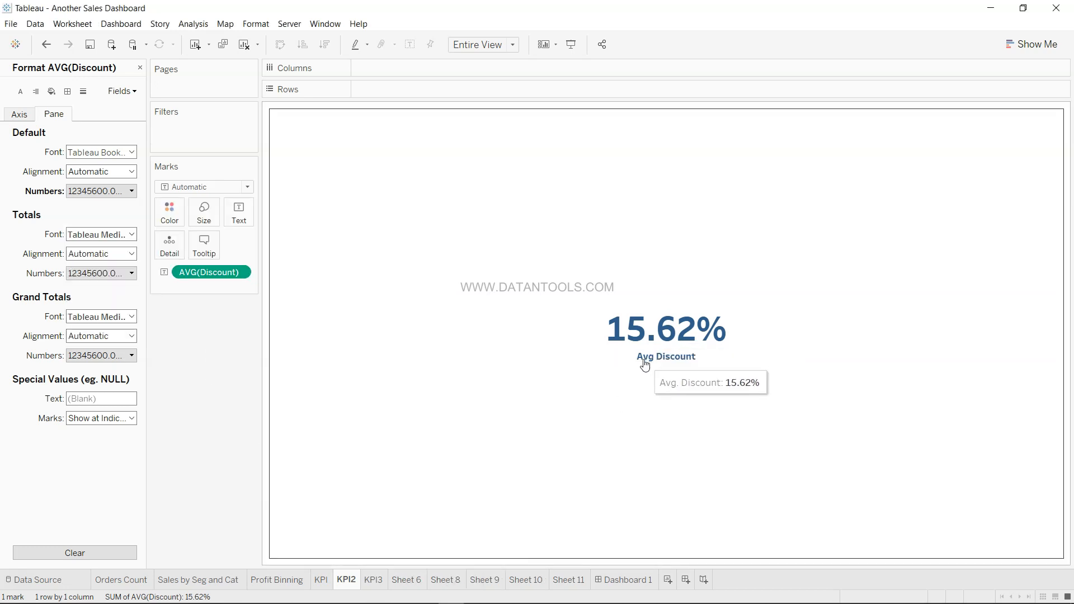
Step: Close the formatting options and examine how the KPI3 worksheet uses the Quantity field
click(373, 582)
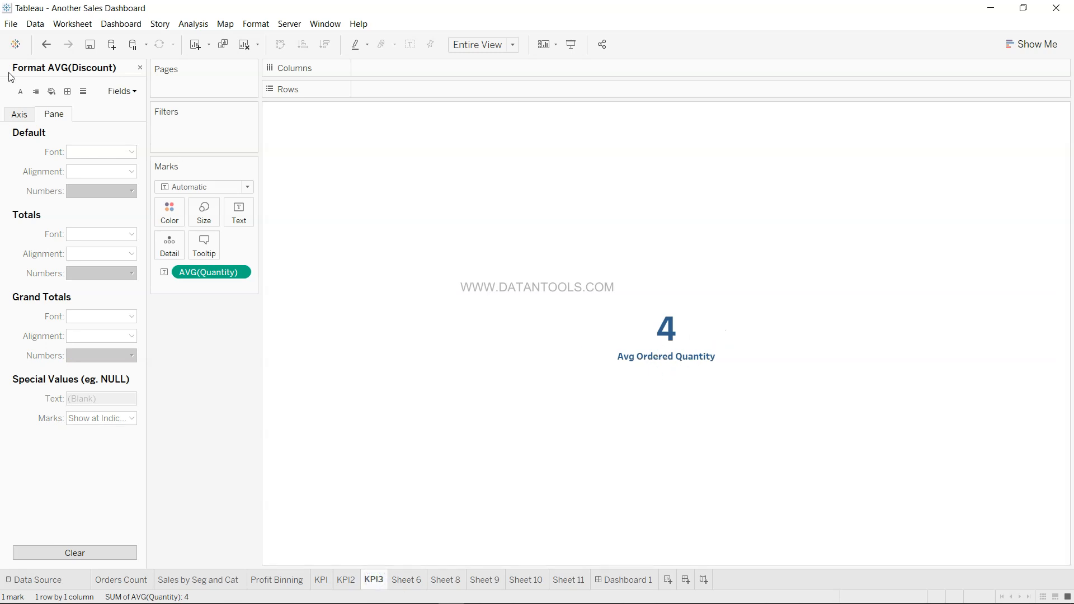
click(139, 67)
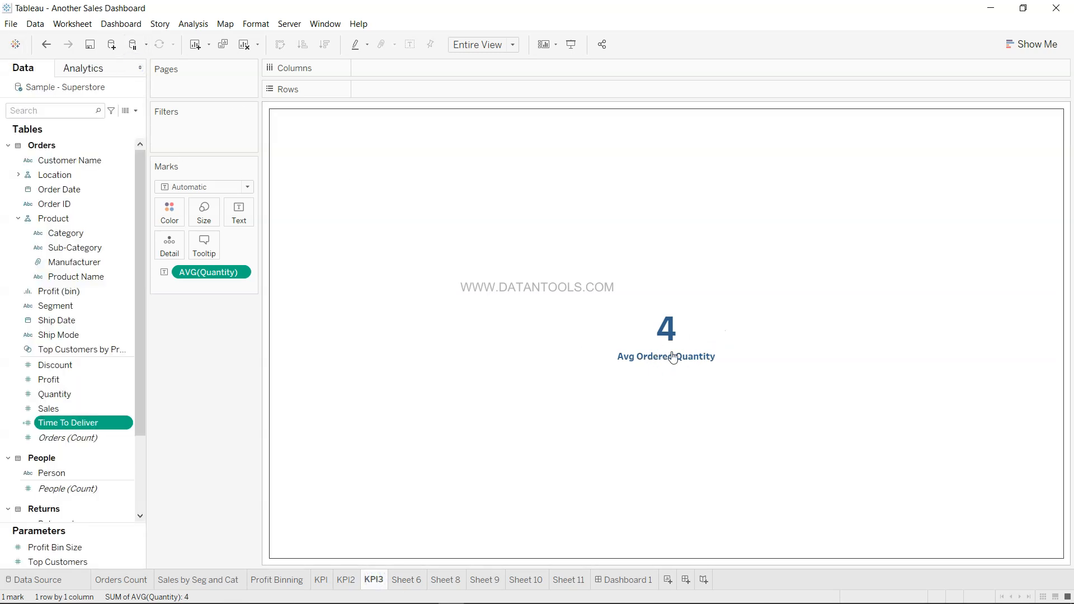
click(83, 398)
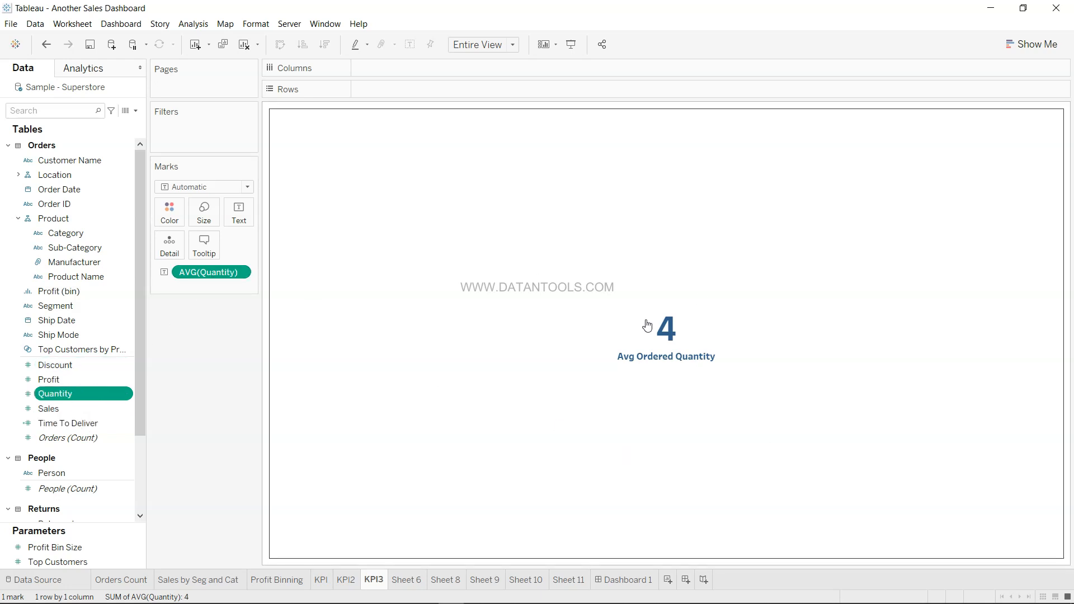
Step: Examine how Sheet 6's donut chart is built, comparing the mark settings of its two AVG(0) measures
click(407, 584)
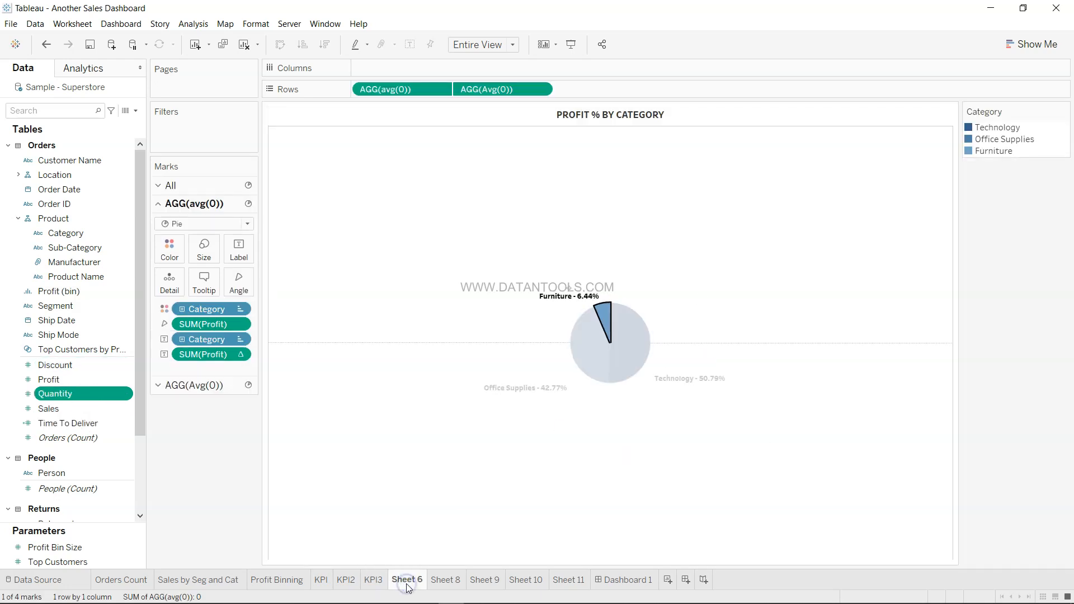
click(234, 527)
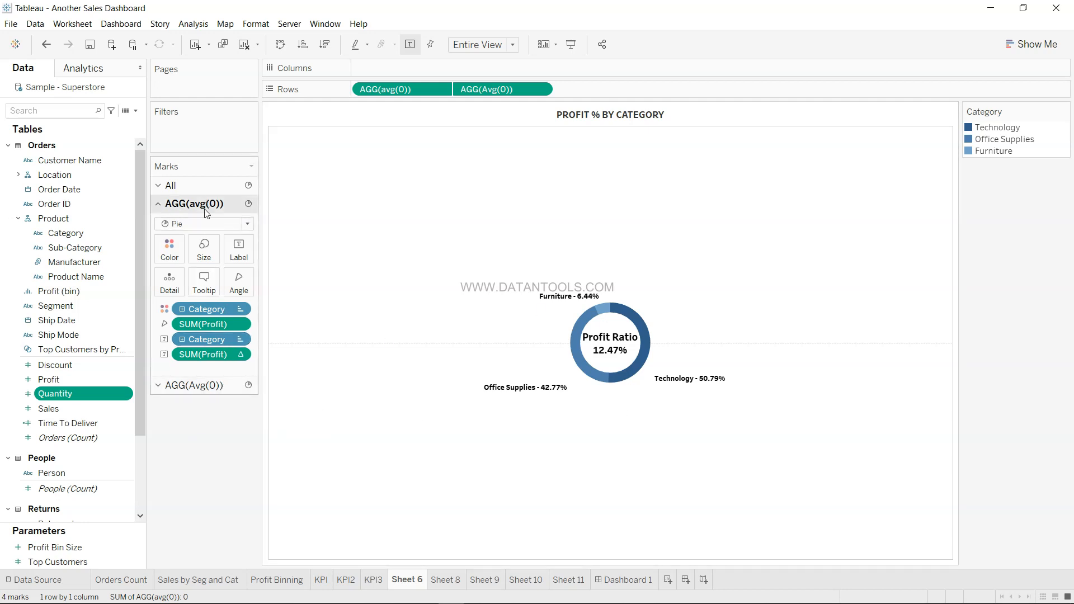
click(211, 385)
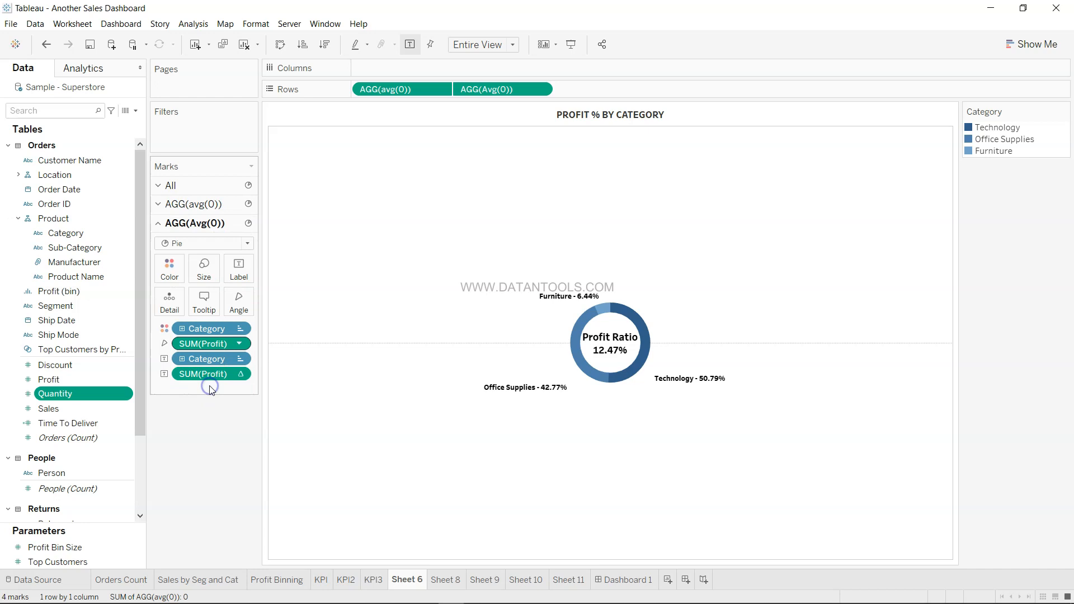
Step: Temporarily colour the donut's inner circle light grey to expose it and restore its white fill
click(173, 276)
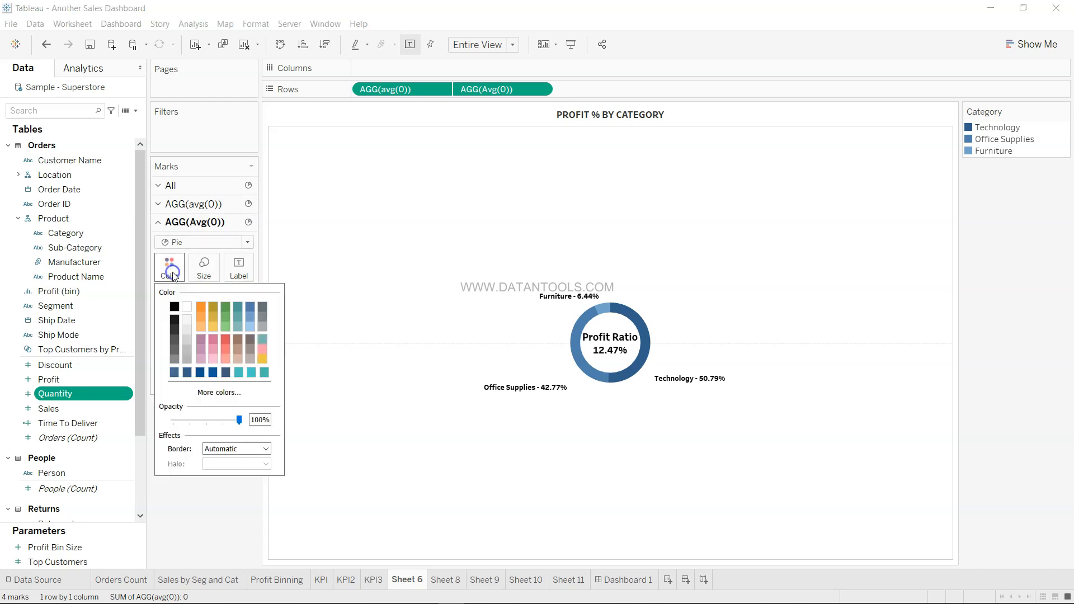
click(186, 338)
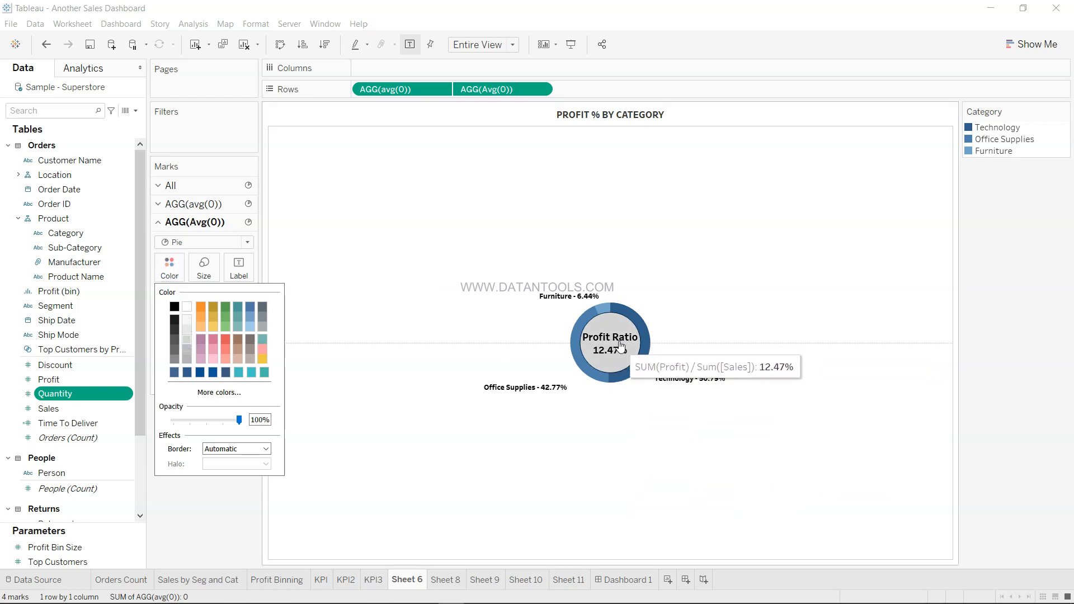
click(186, 307)
mouse_move(671, 384)
click(457, 510)
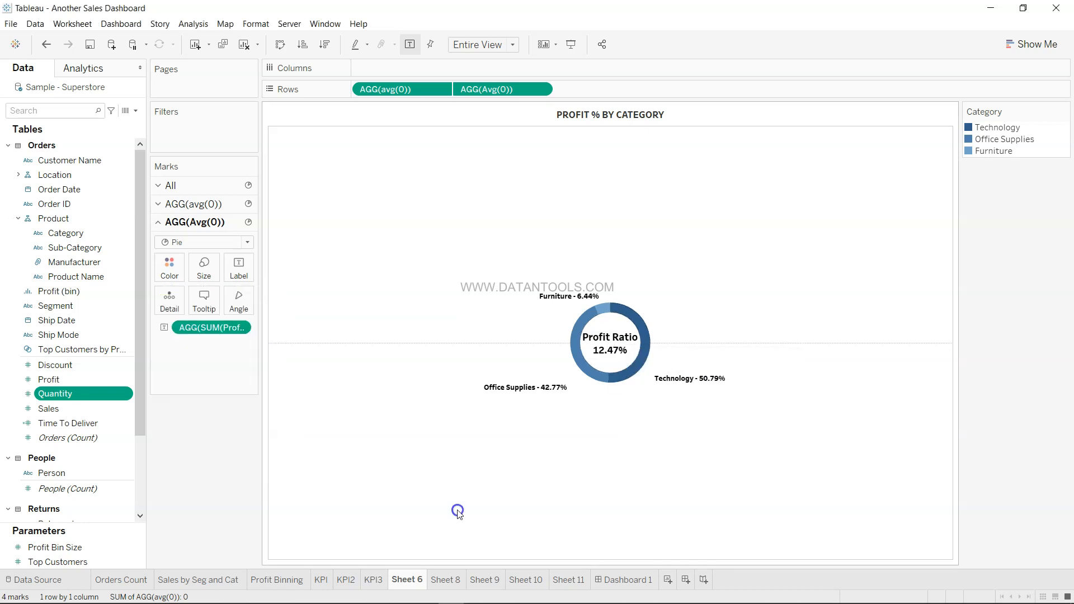
Step: Turn off Dual Axis on the second AVG(0) measure to separate the two pies and turn it back on
click(540, 89)
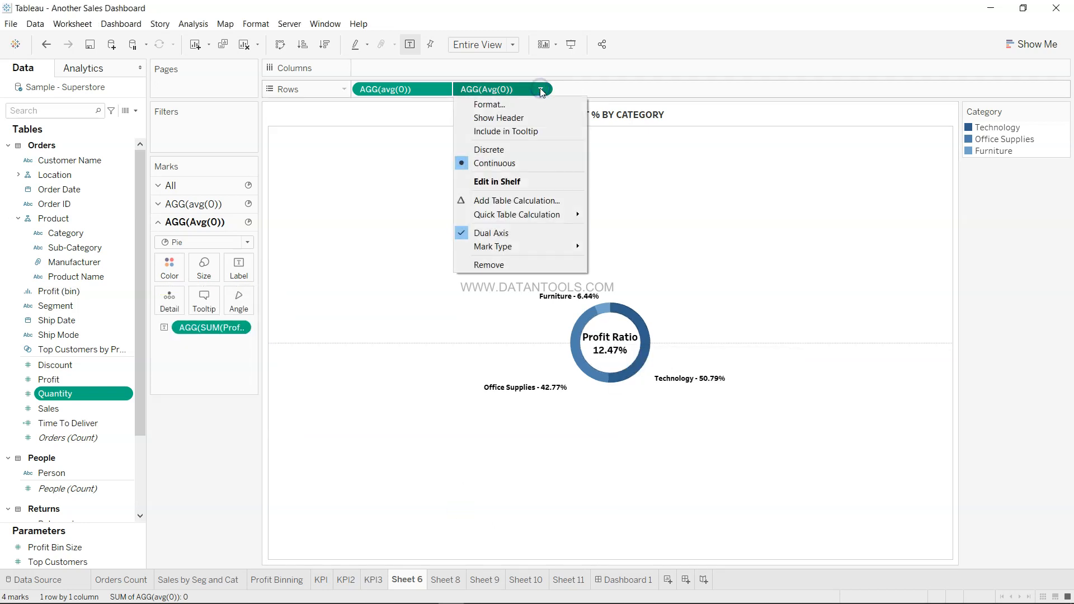
click(525, 233)
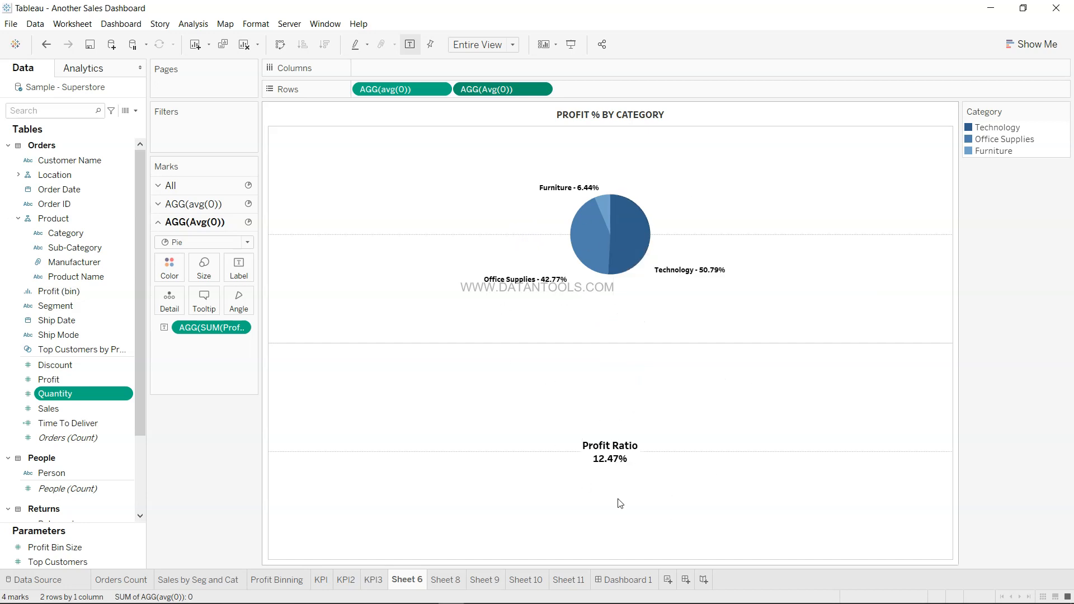
click(540, 89)
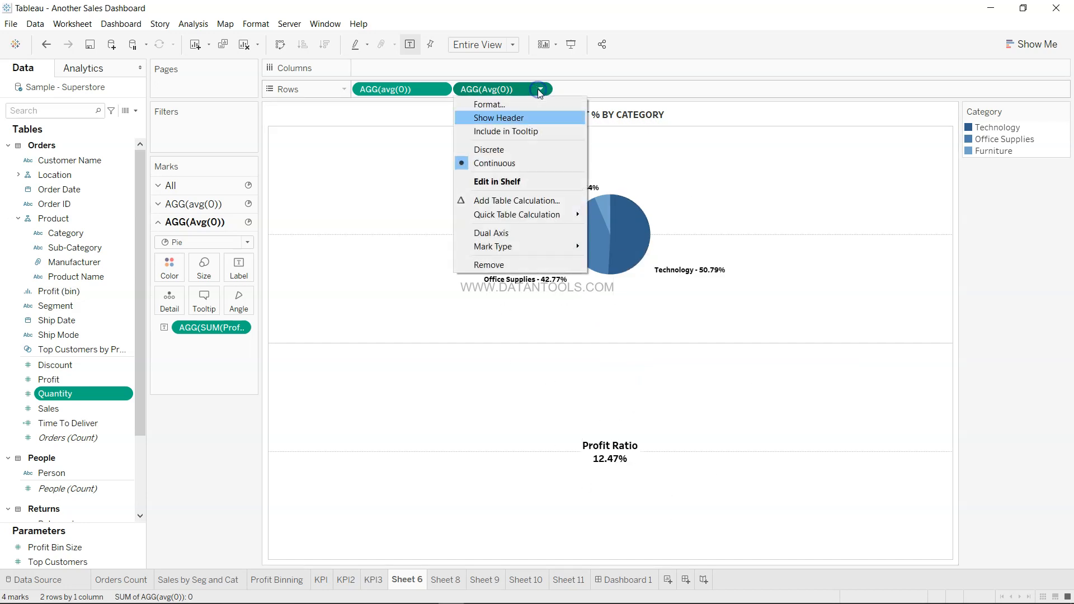
click(543, 232)
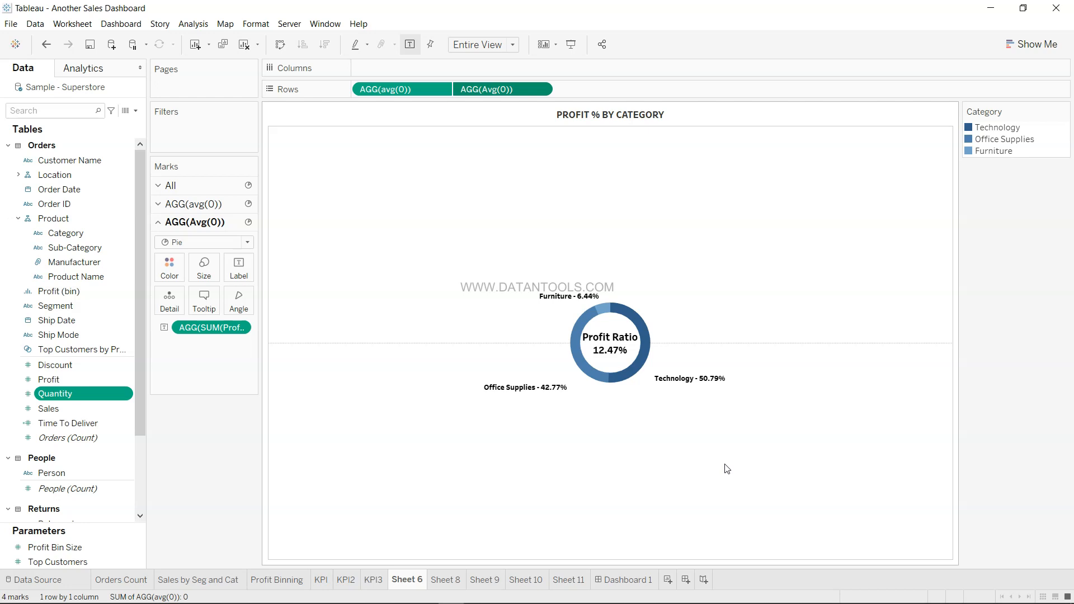
Step: Examine Sheet 8's stacked bars, comparing order counts and percent of total by region and ship mode
click(454, 585)
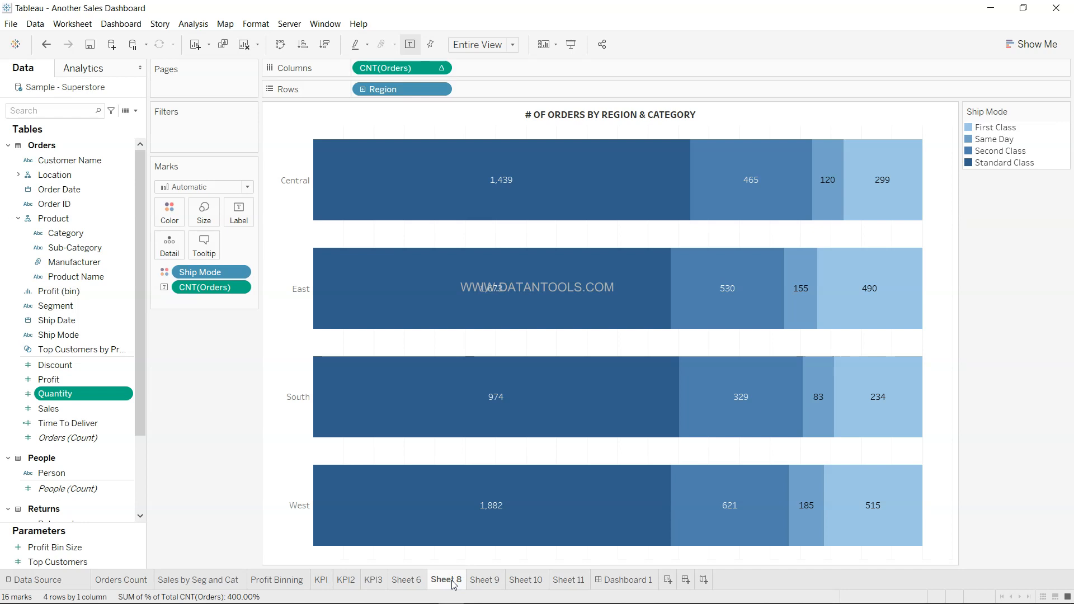
mouse_move(818, 455)
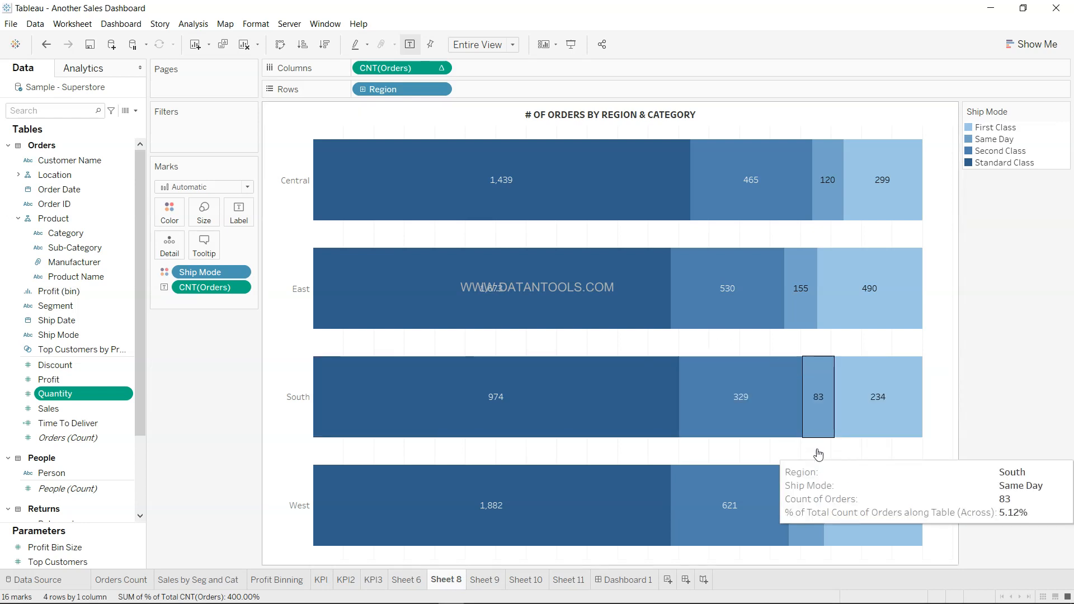
mouse_move(420, 384)
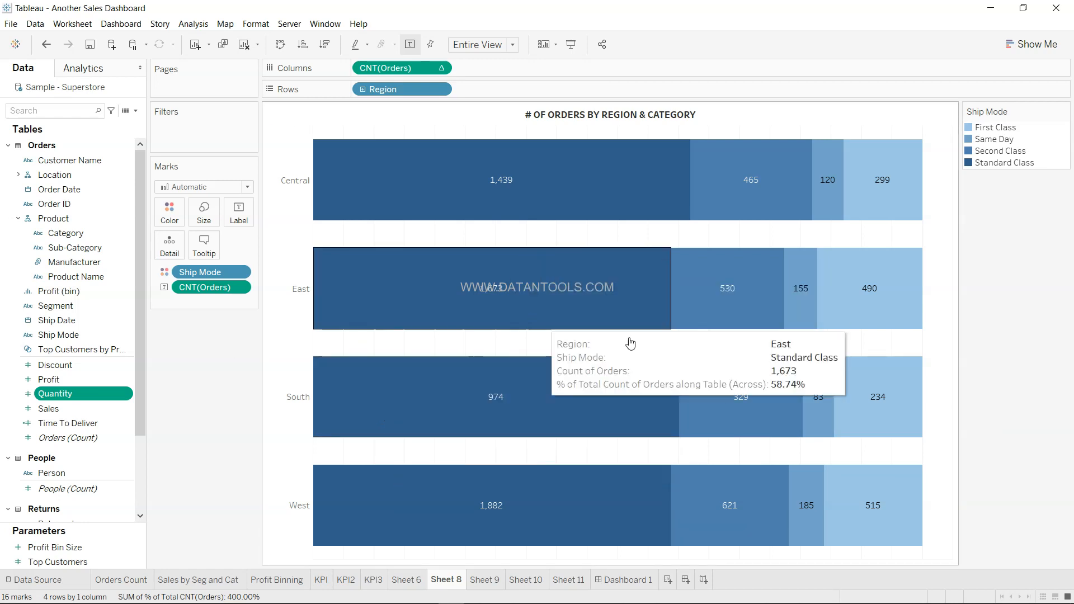
mouse_move(717, 372)
mouse_move(387, 193)
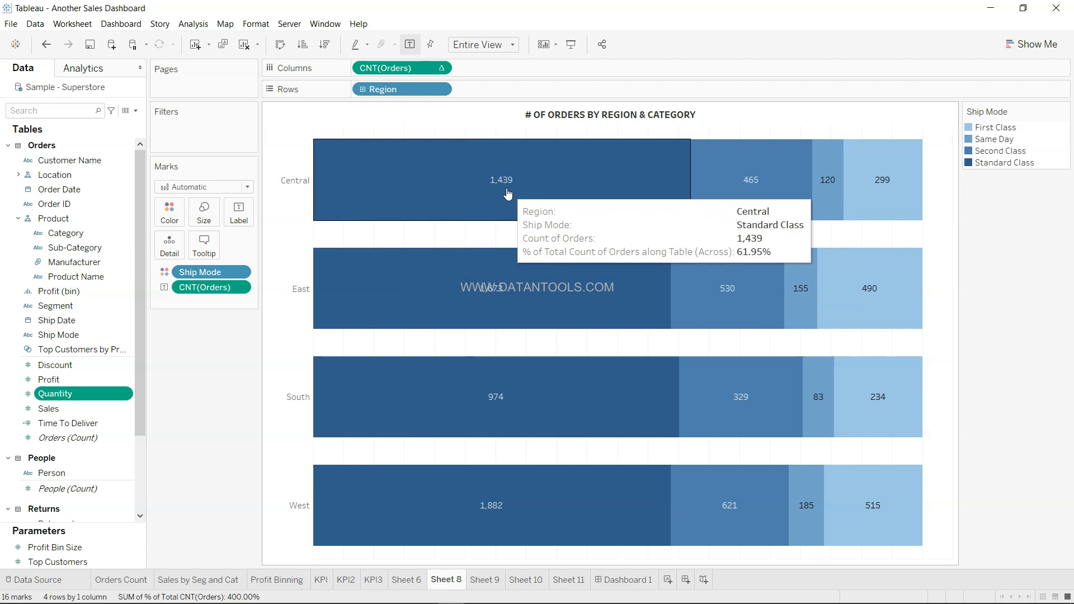
mouse_move(837, 191)
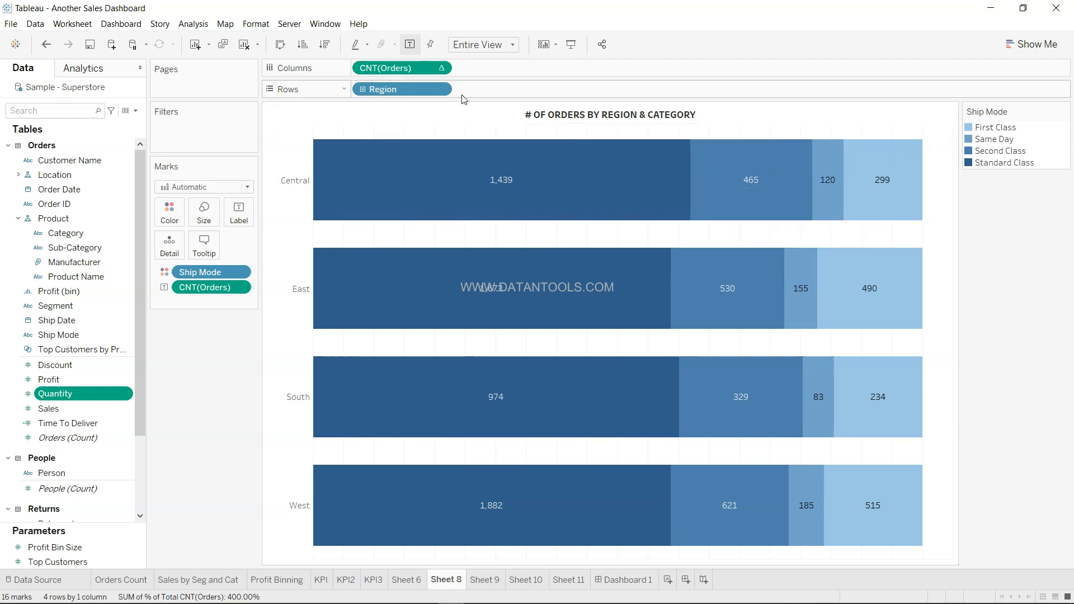
Step: Check which quick table calculation the Orders count uses on Sheet 8 and view the suggested chart types
click(441, 68)
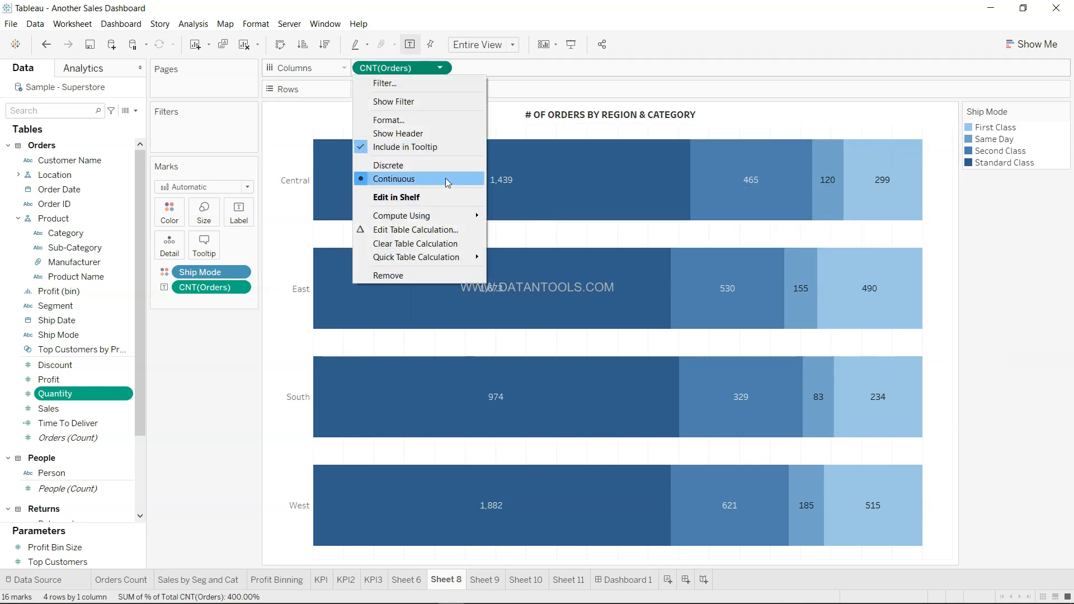
mouse_move(461, 261)
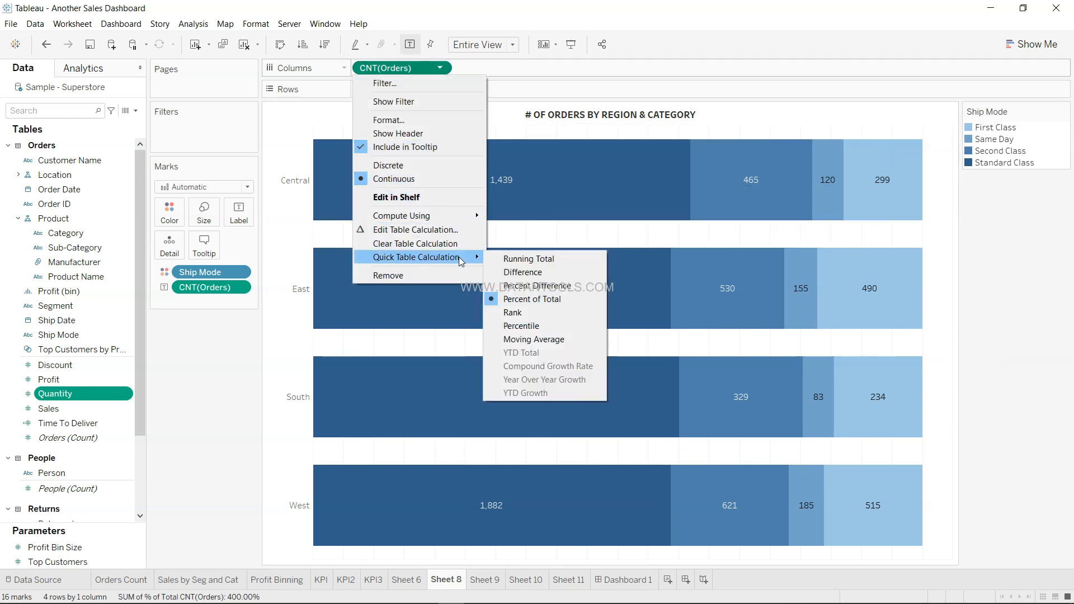
click(539, 302)
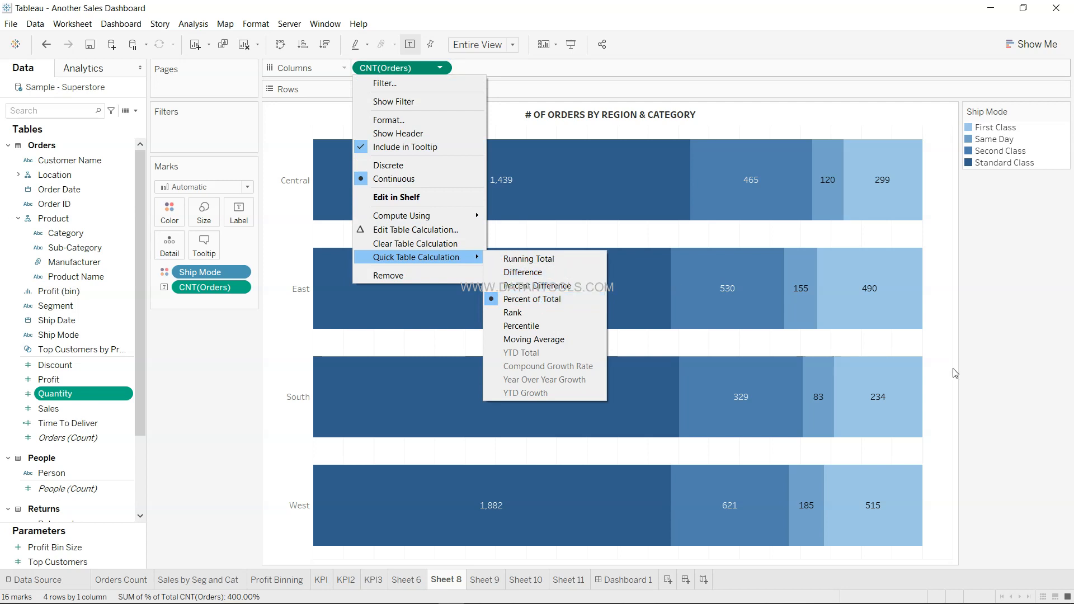
click(1046, 44)
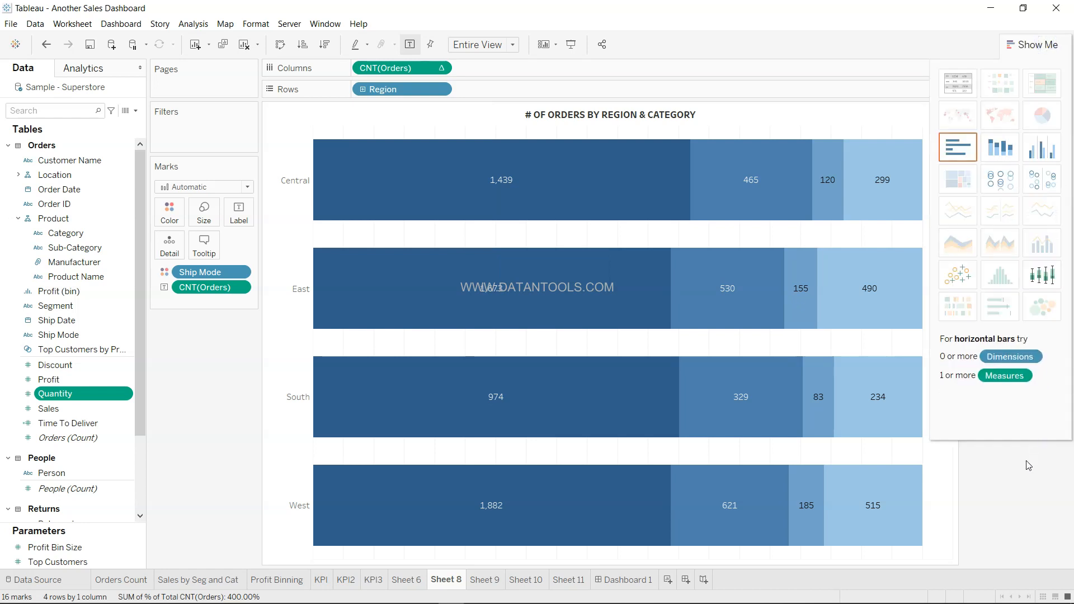
Step: Open Sheet 9, dismiss the chart suggestions and examine how its scatter plot uses Sales, Profit, Customer Name and the profit ratio
click(490, 583)
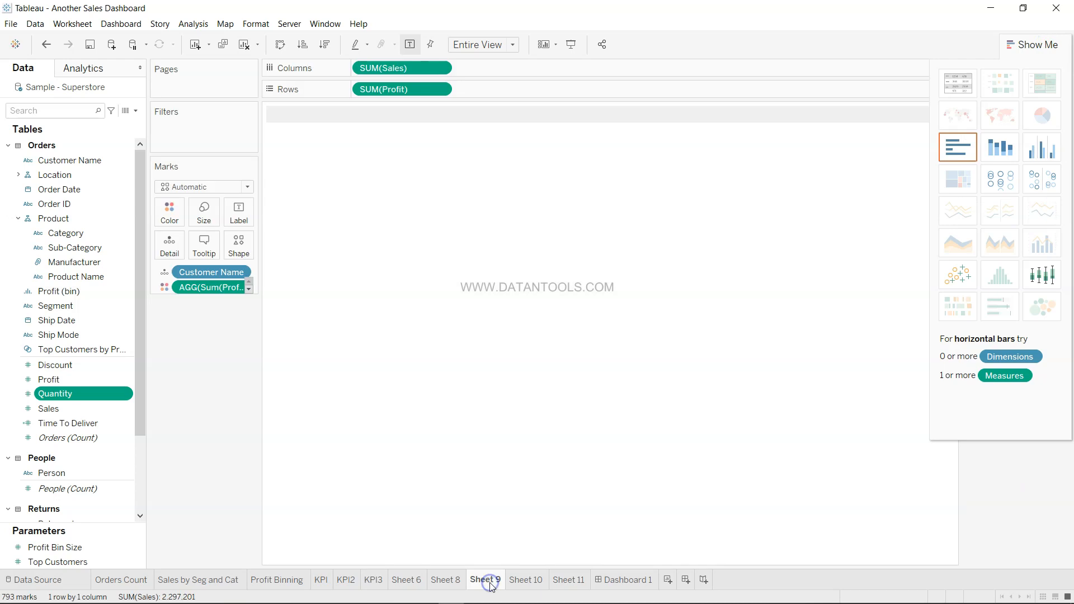
click(1032, 50)
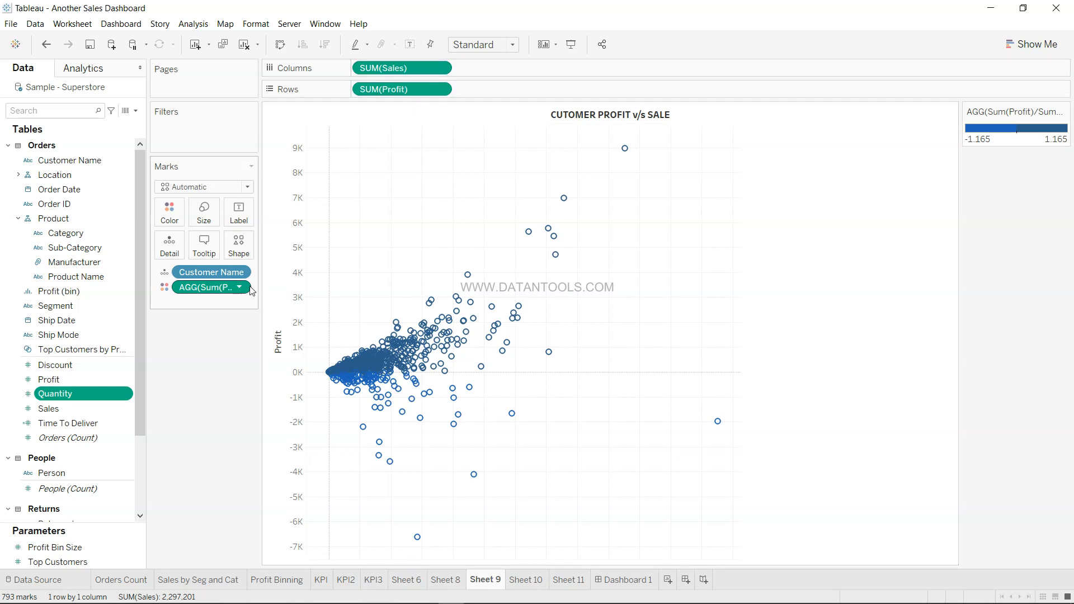
mouse_move(342, 380)
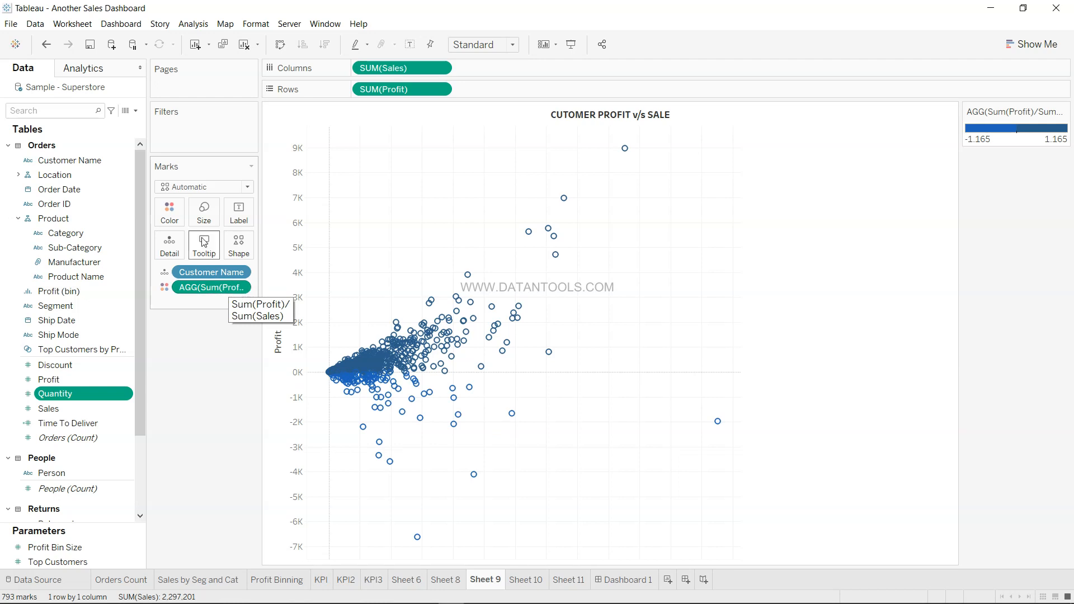
Step: Review the profit ratio's colour settings on the scatter plot, checking its palette and stepped colour options
click(171, 212)
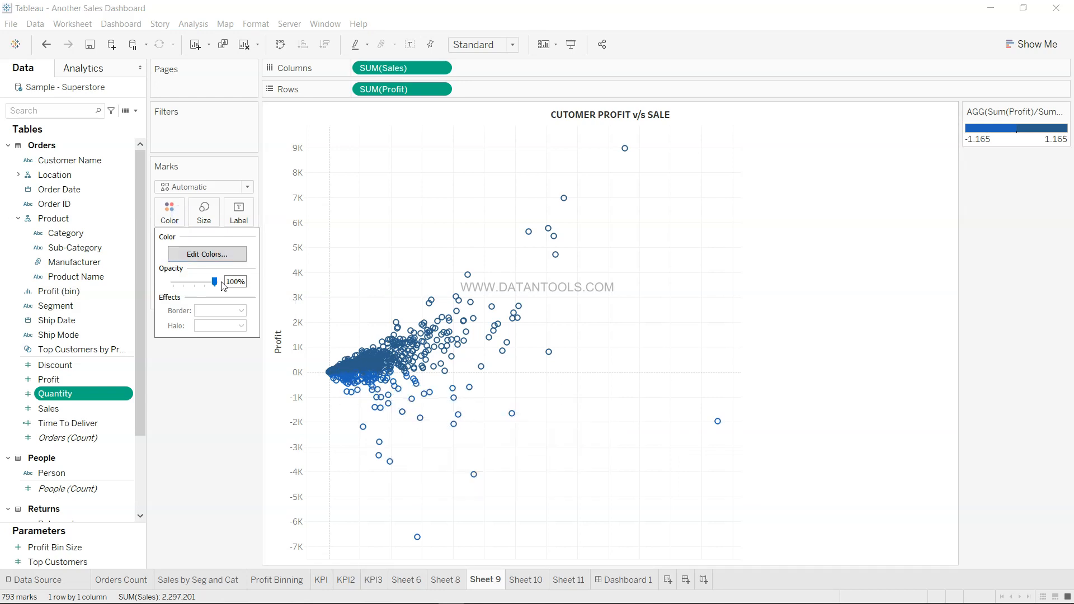
click(207, 255)
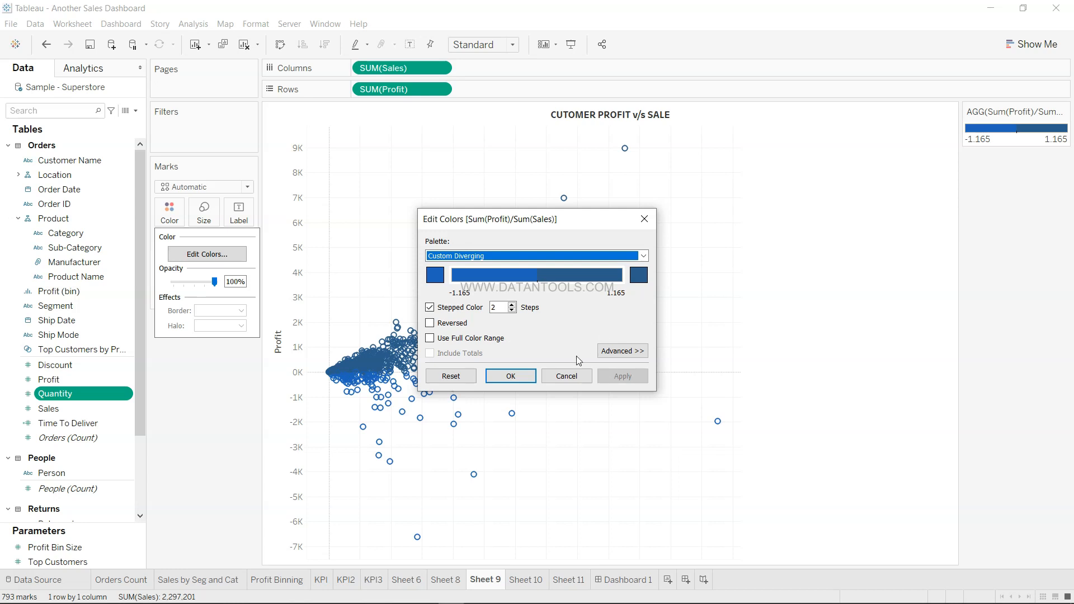
click(511, 376)
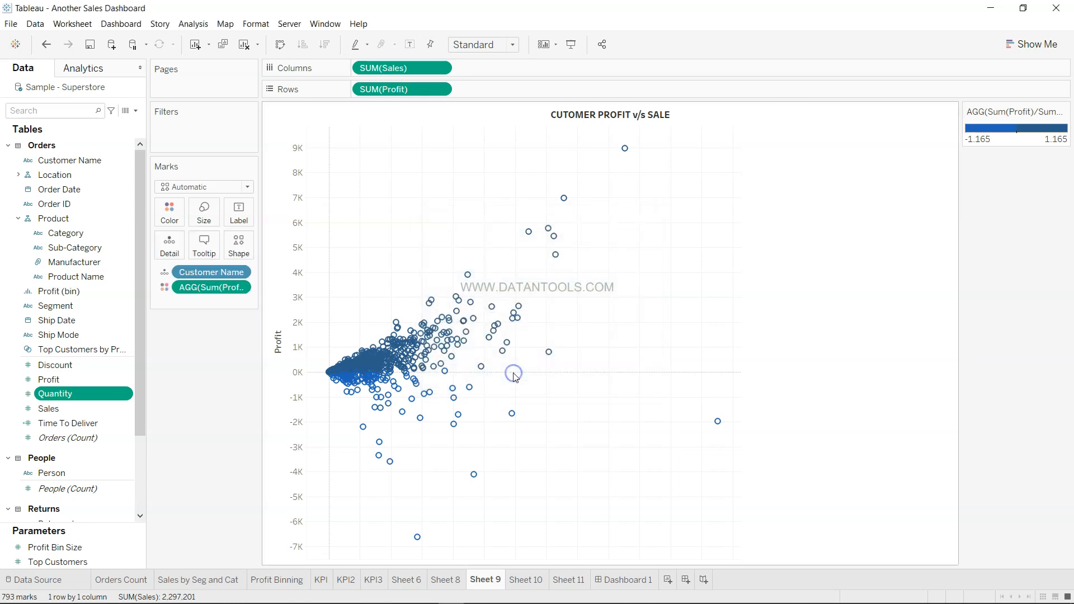
Step: Compare Sheet 10 with the dashboard, examine how its yearly sales bars by region are built, and view Sheet 11
click(538, 580)
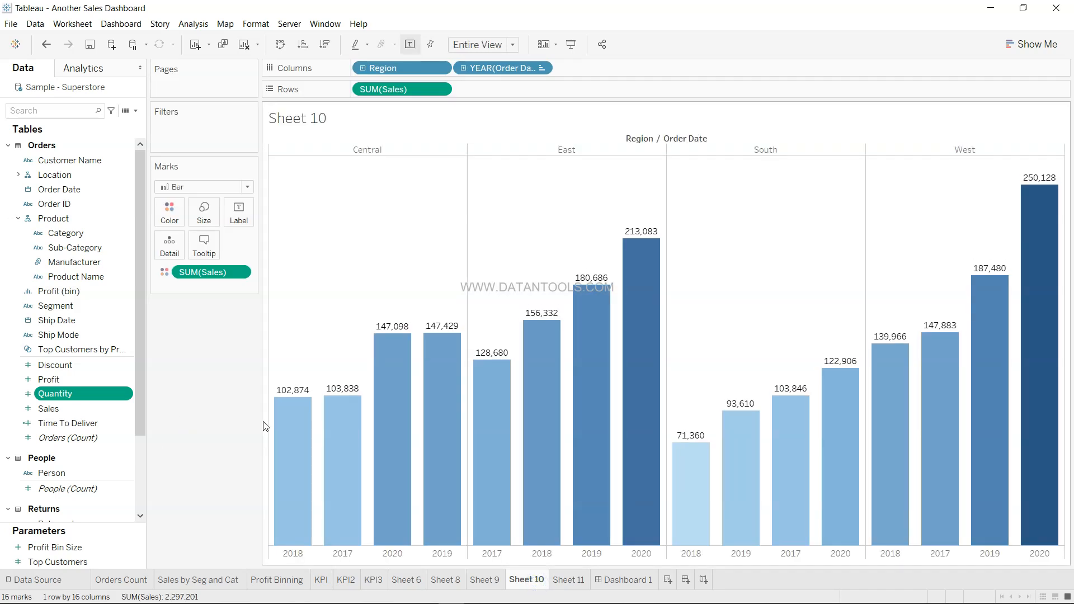
click(641, 588)
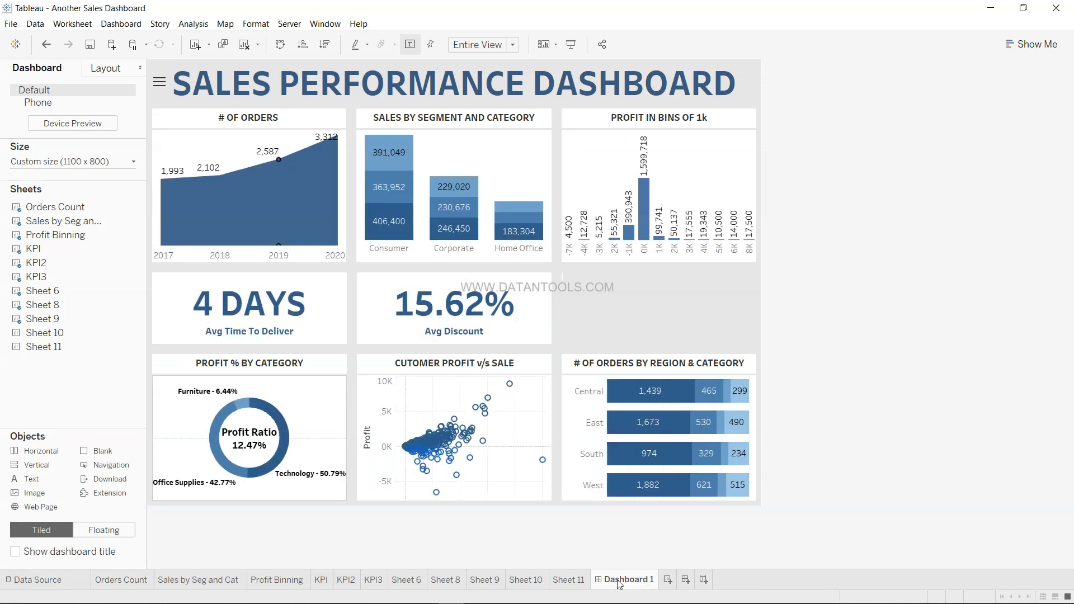
click(527, 582)
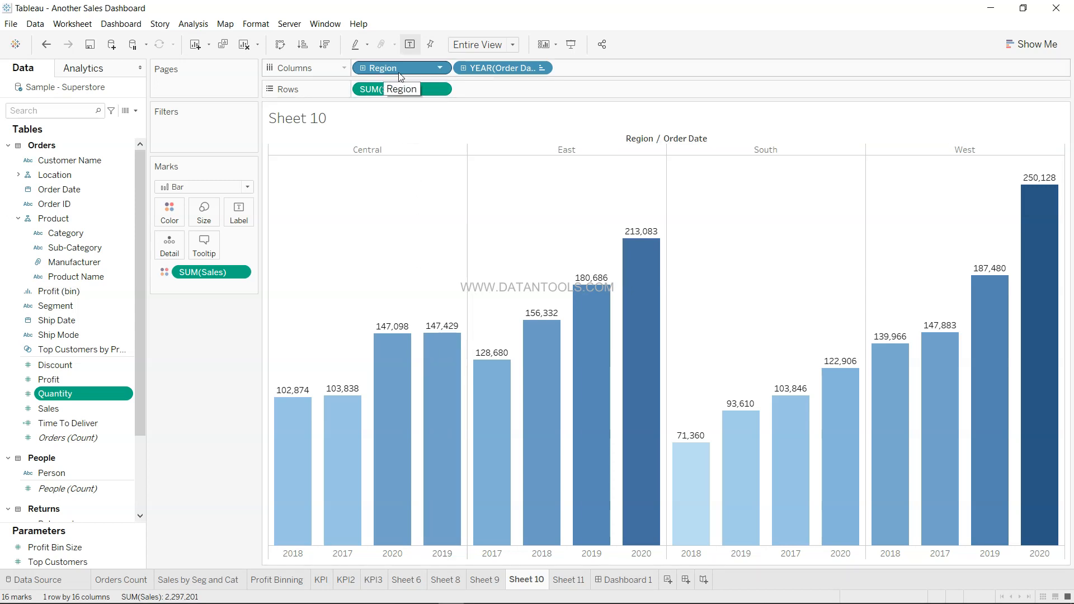
mouse_move(452, 375)
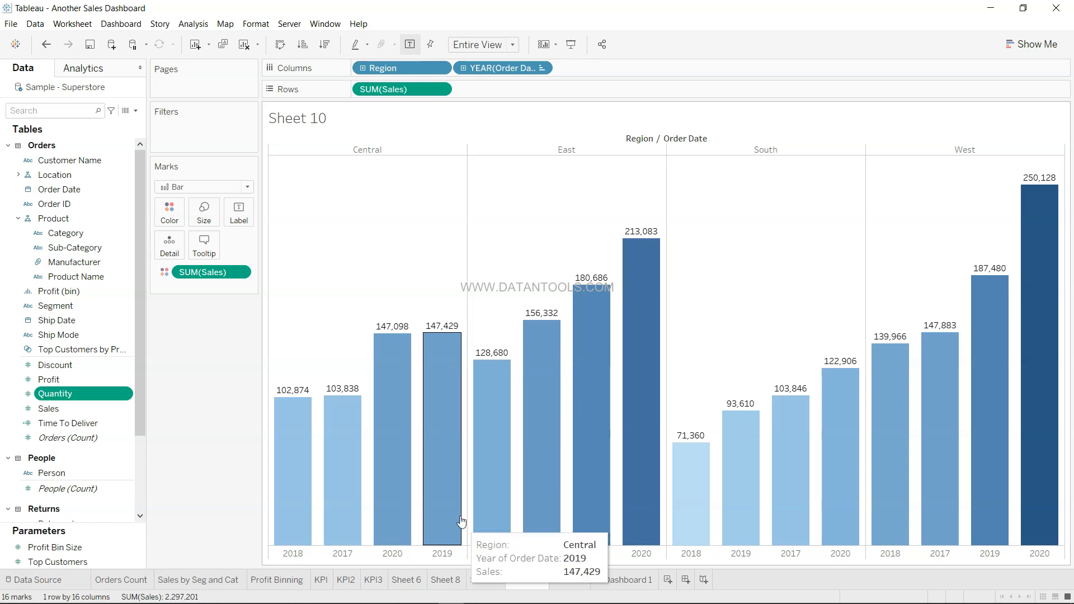
mouse_move(653, 359)
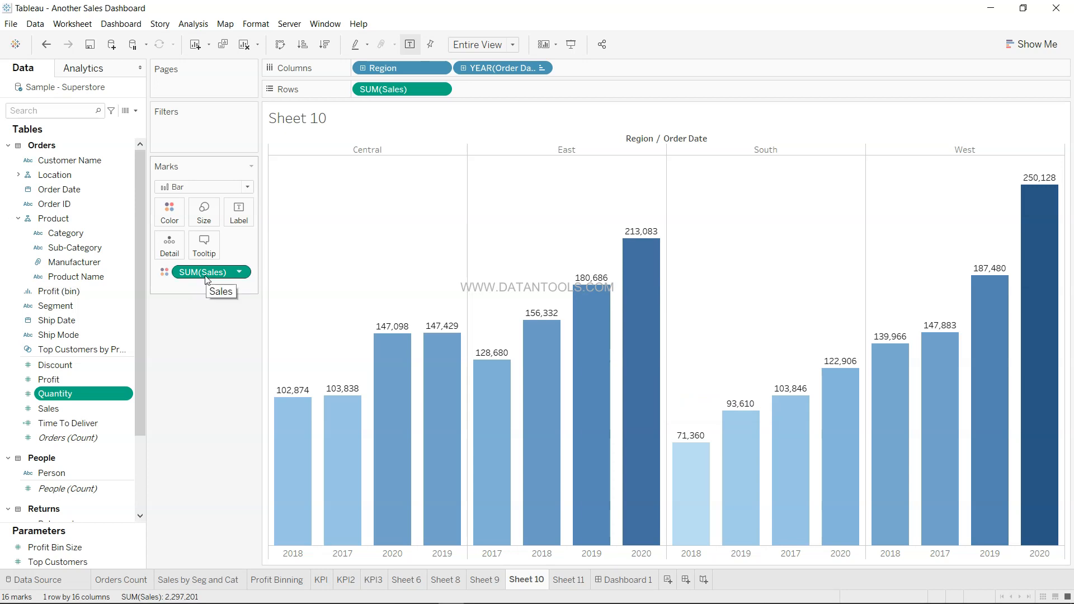
click(579, 588)
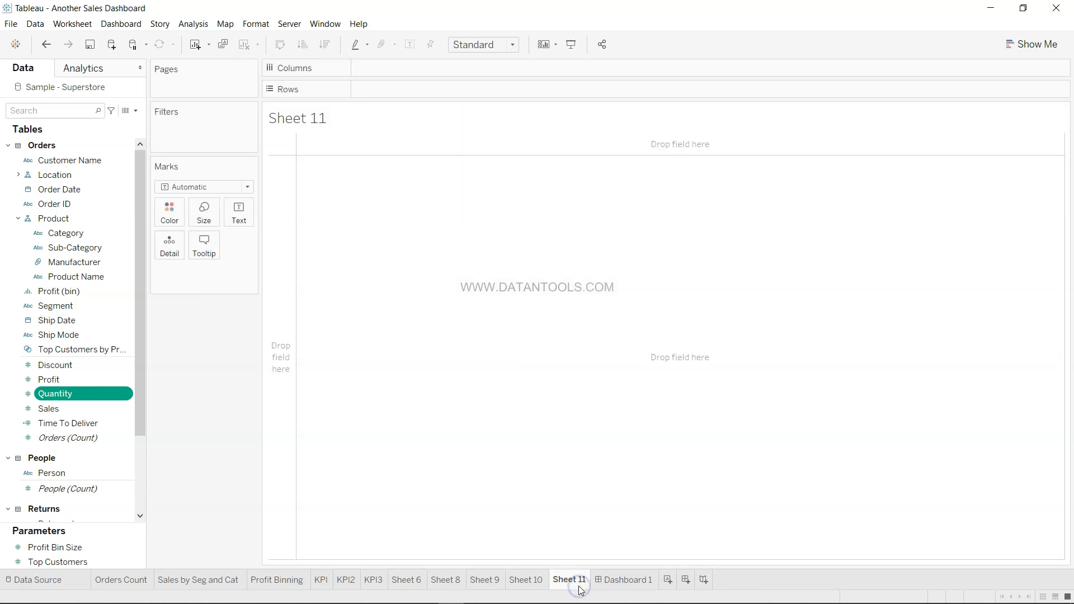
Step: Return to Dashboard 1 and inspect its layout properties and item hierarchy, including the floating Button object
click(628, 580)
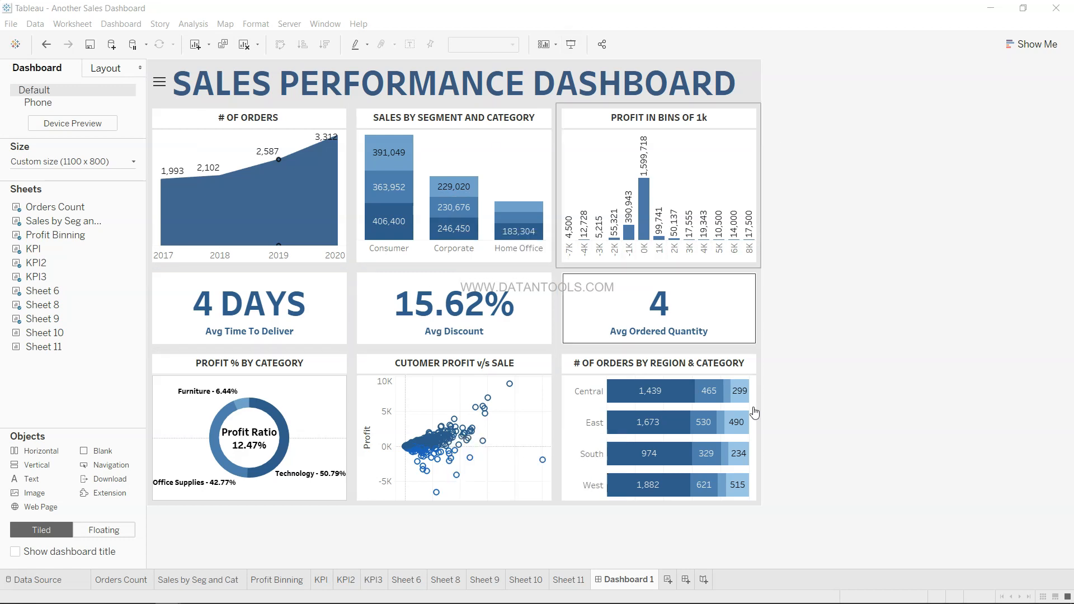
click(109, 70)
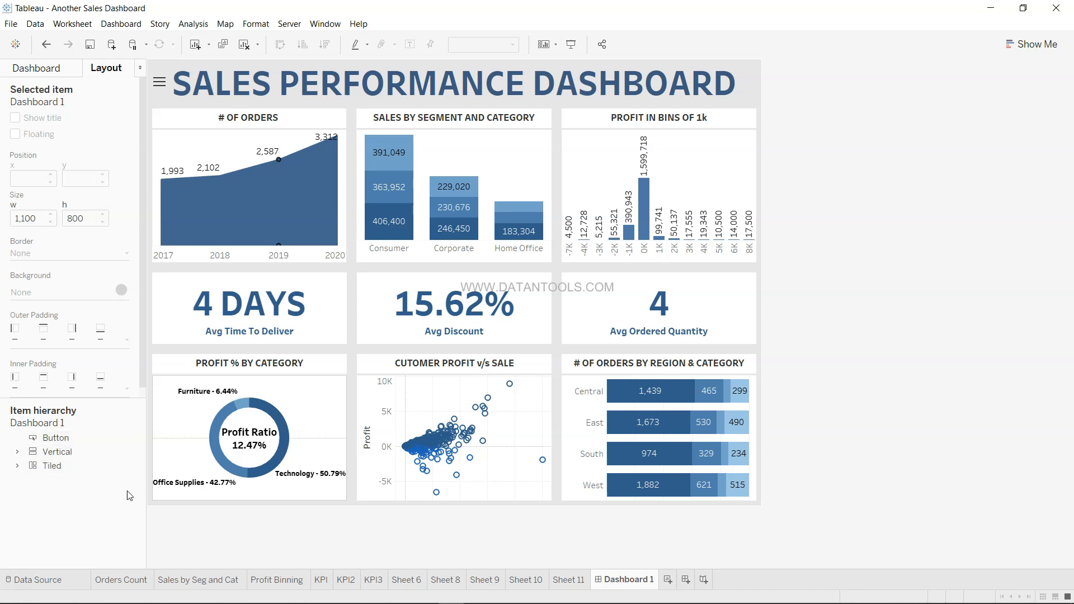
click(94, 444)
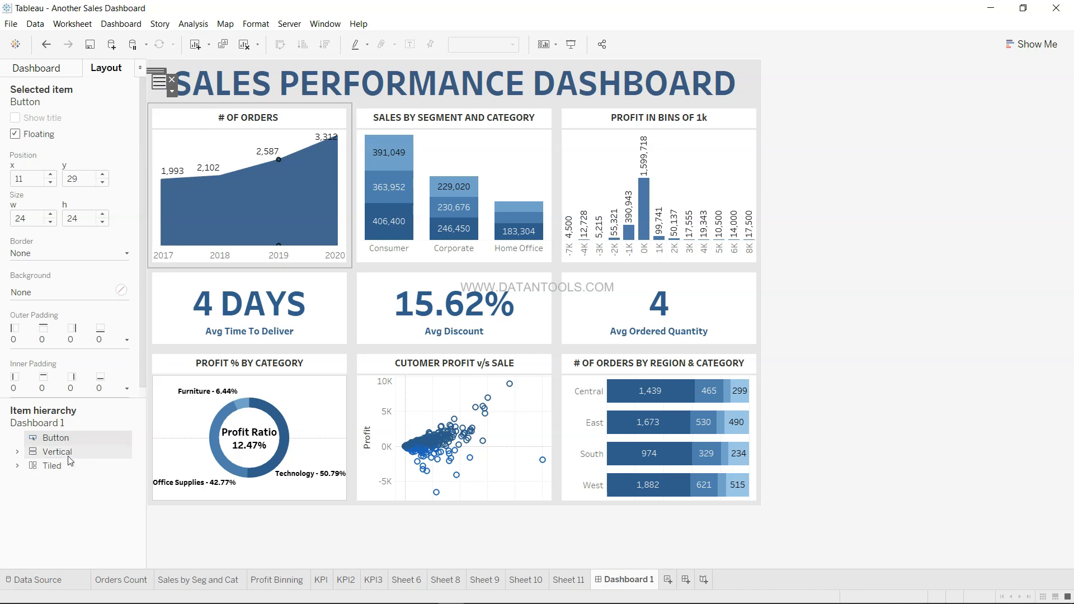
key(Escape)
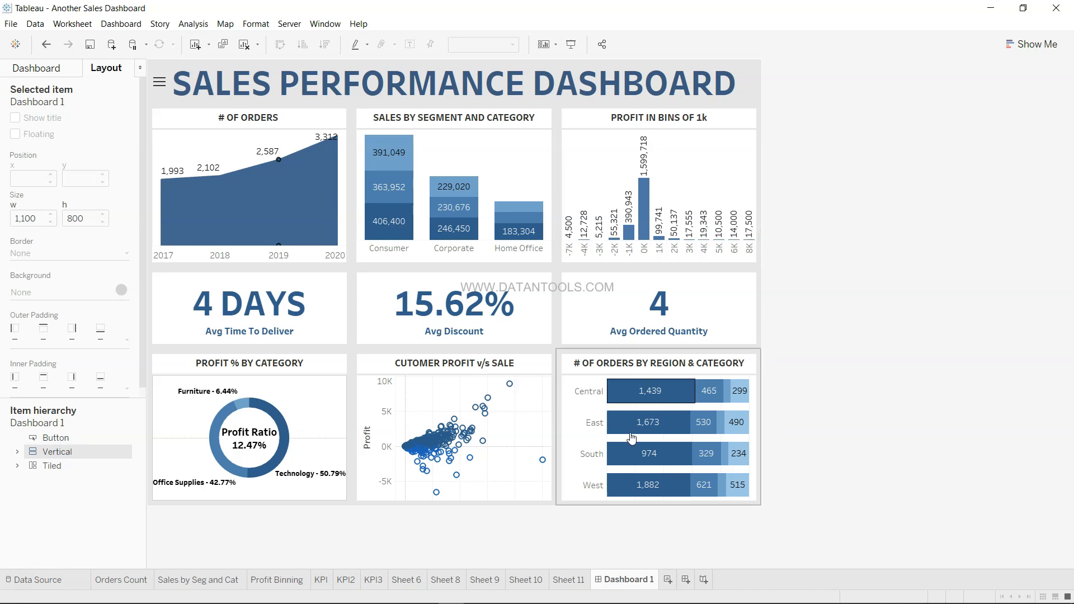
Step: Expand the Vertical and Tiled items in Dashboard 1's item hierarchy and examine how the nested horizontal containers structure the layout
click(17, 453)
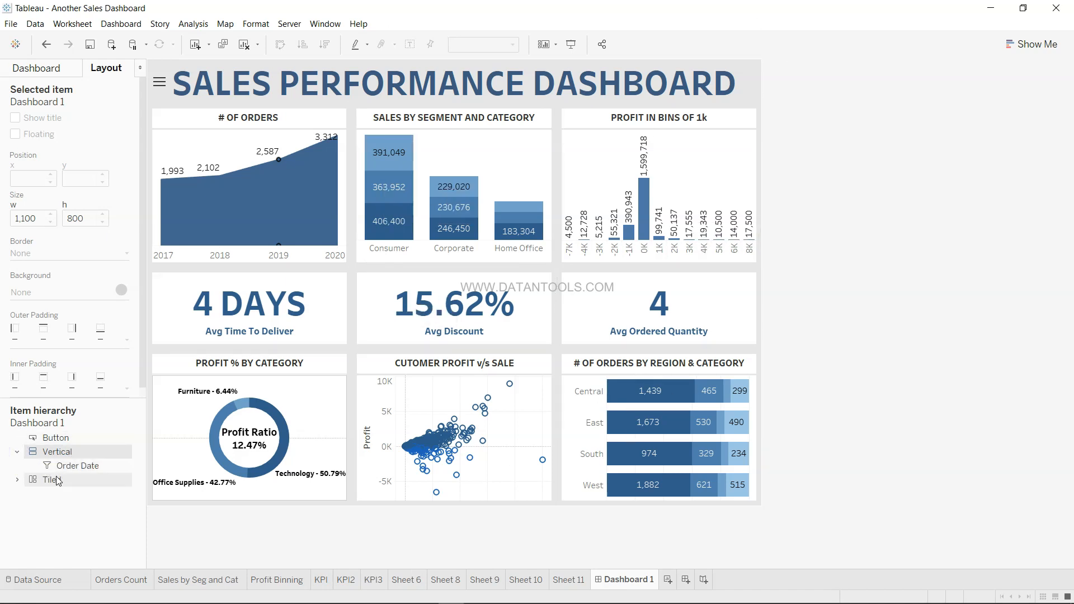
click(17, 481)
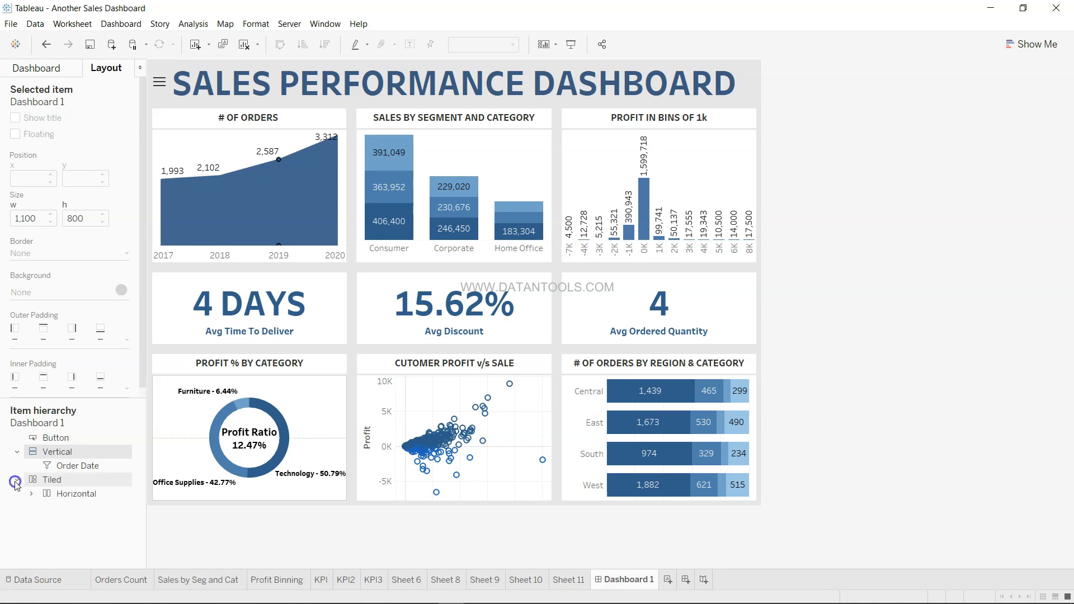
click(48, 482)
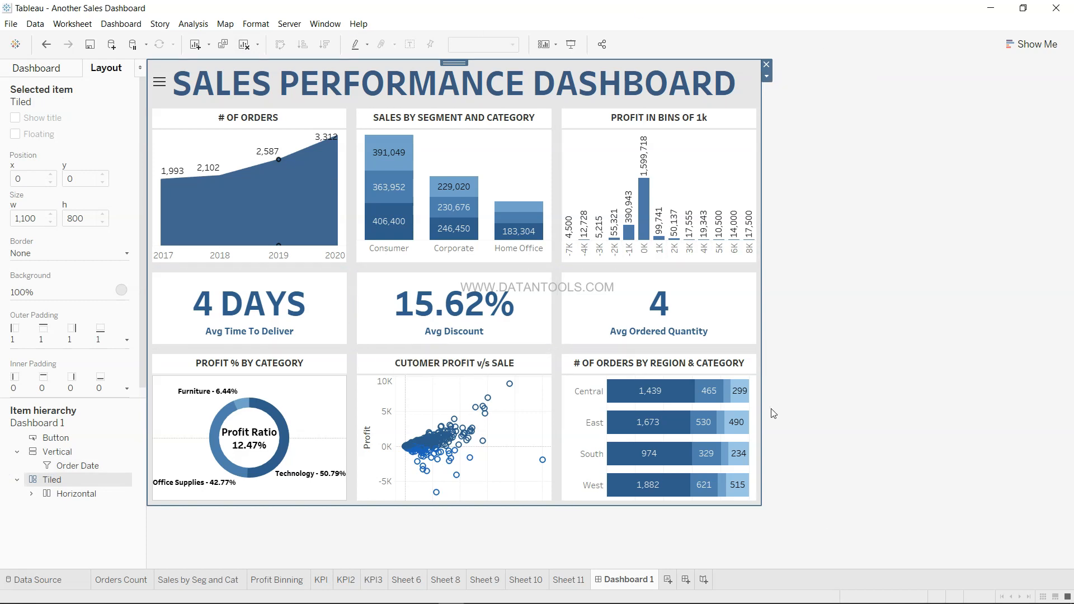
click(32, 494)
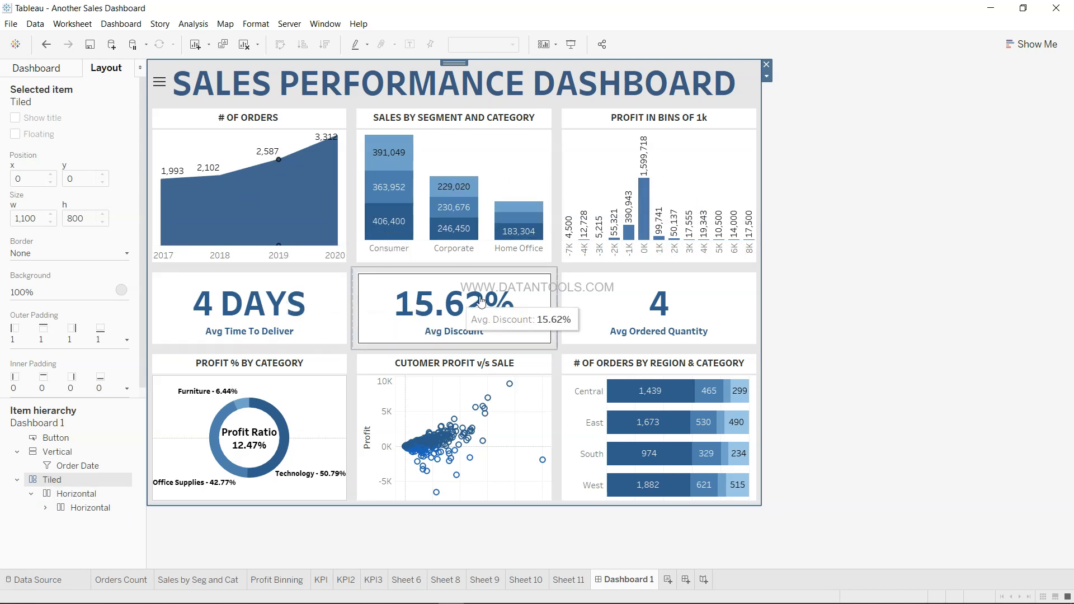
click(46, 508)
click(58, 522)
click(73, 536)
scroll(51, 480, down, 1)
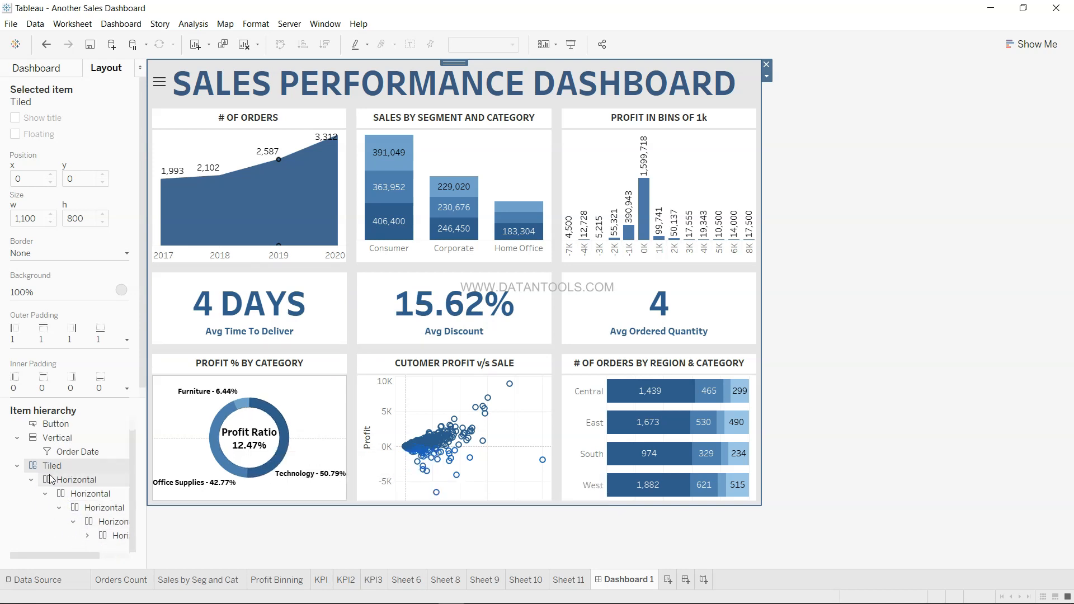
click(88, 536)
scroll(89, 537, down, 1)
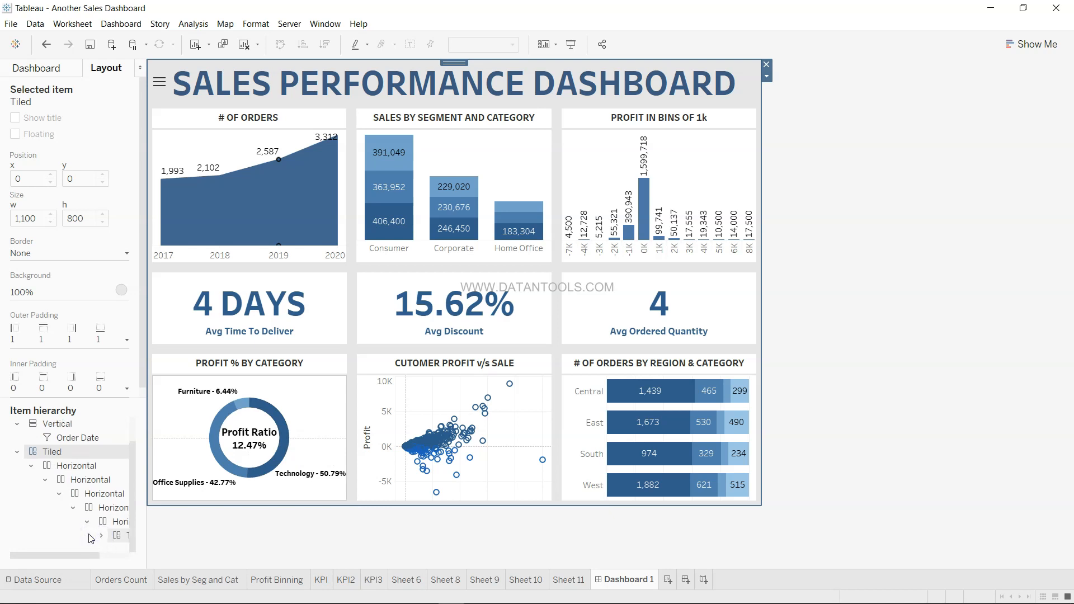
mouse_move(420, 446)
Step: Create a new dashboard and place a tiled horizontal layout container on its empty canvas
click(686, 582)
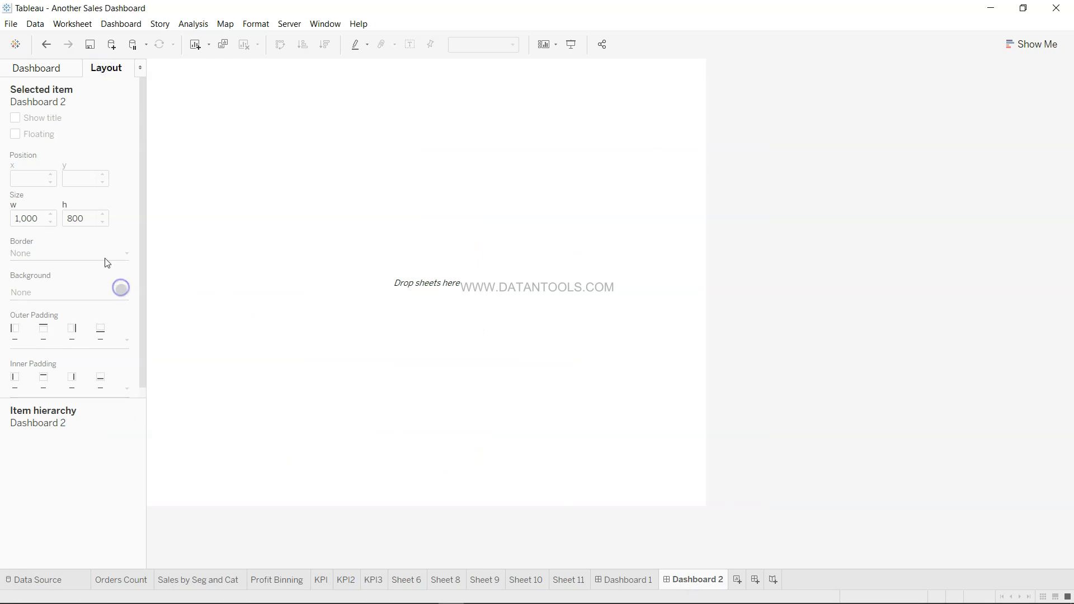
click(63, 73)
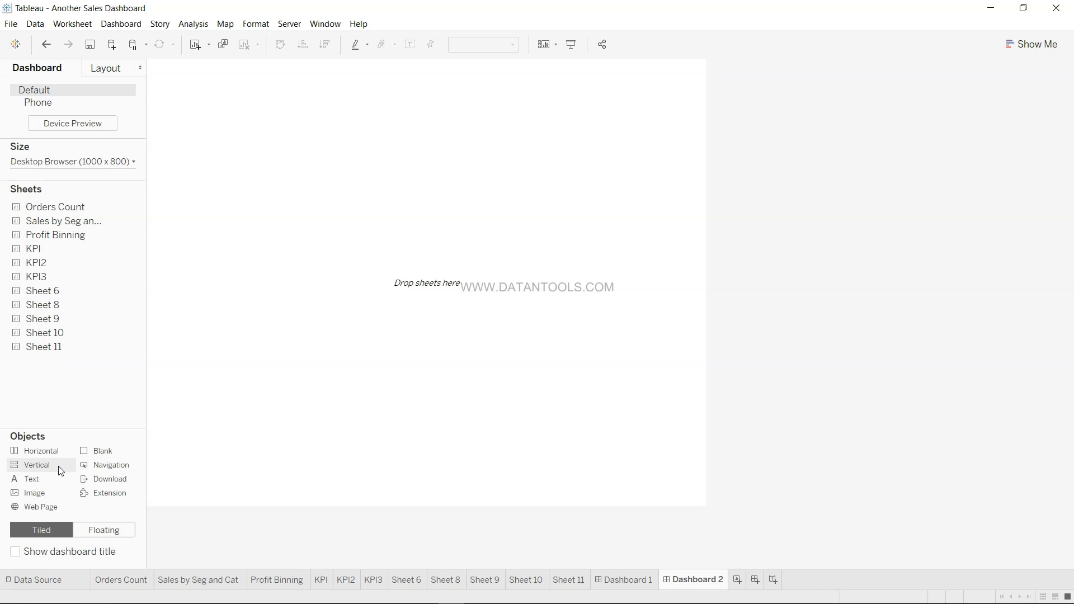
drag(53, 451, 334, 209)
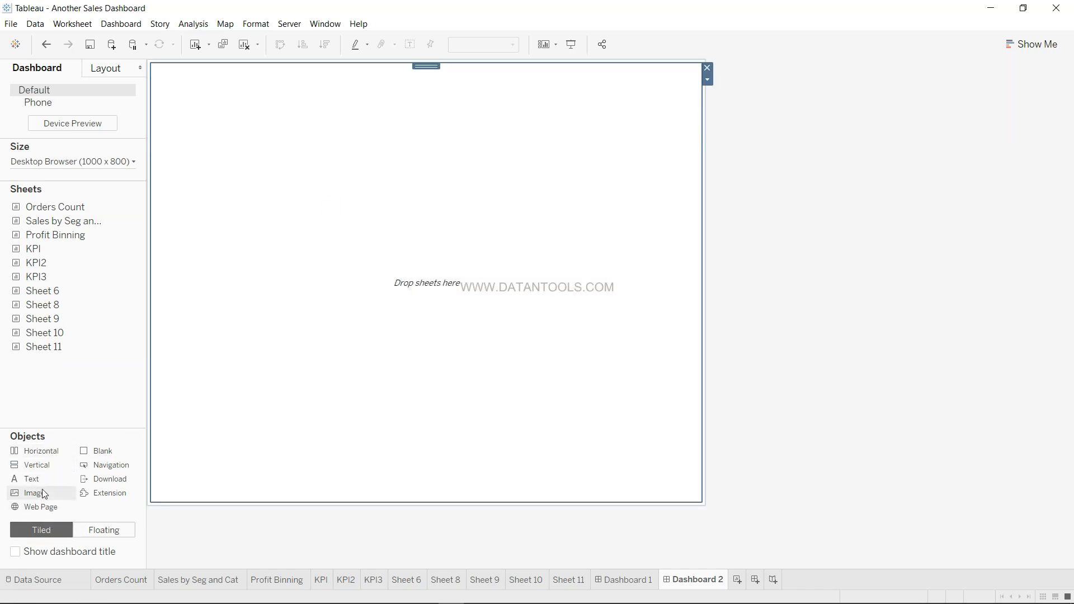
Step: Add a text object reading SALES PERFORMANCE DASHBOARD above the container, formatted in Tableau Bold, size 26, dark blue
drag(43, 480, 365, 66)
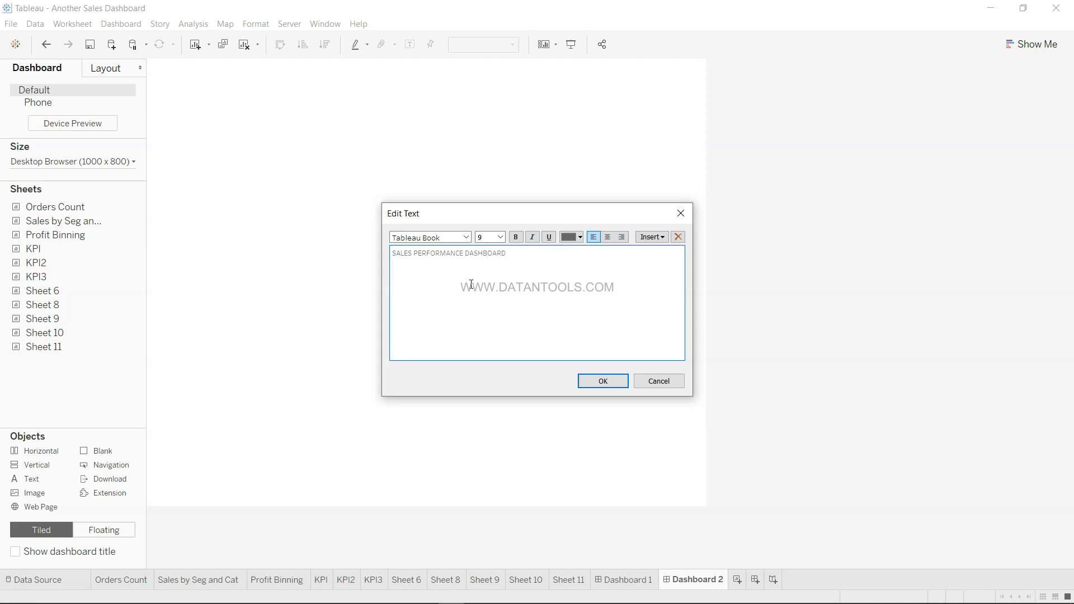
key(ctrl+a)
click(500, 237)
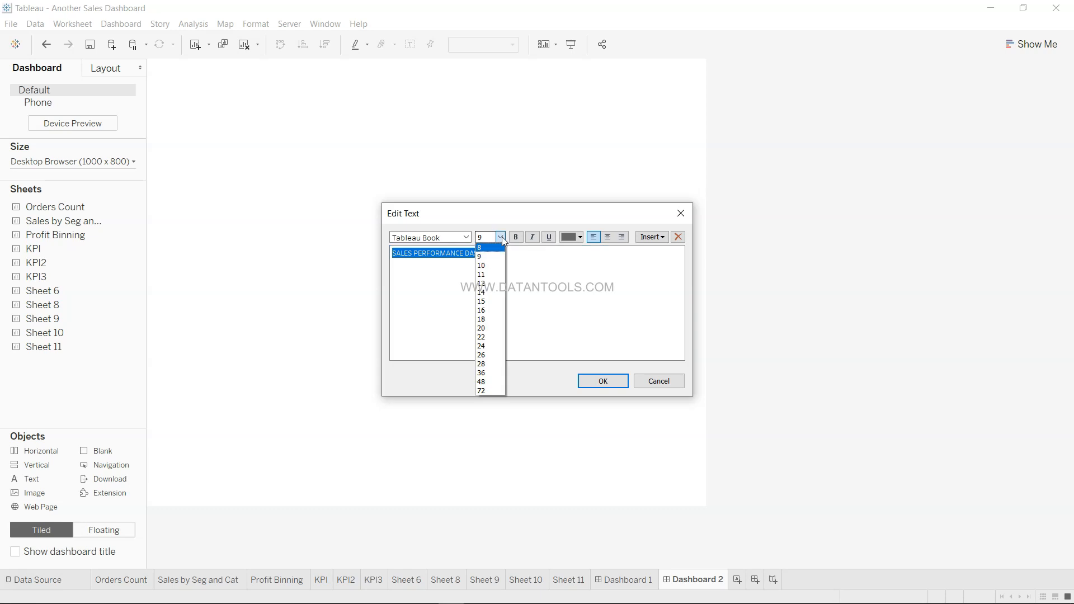
click(499, 354)
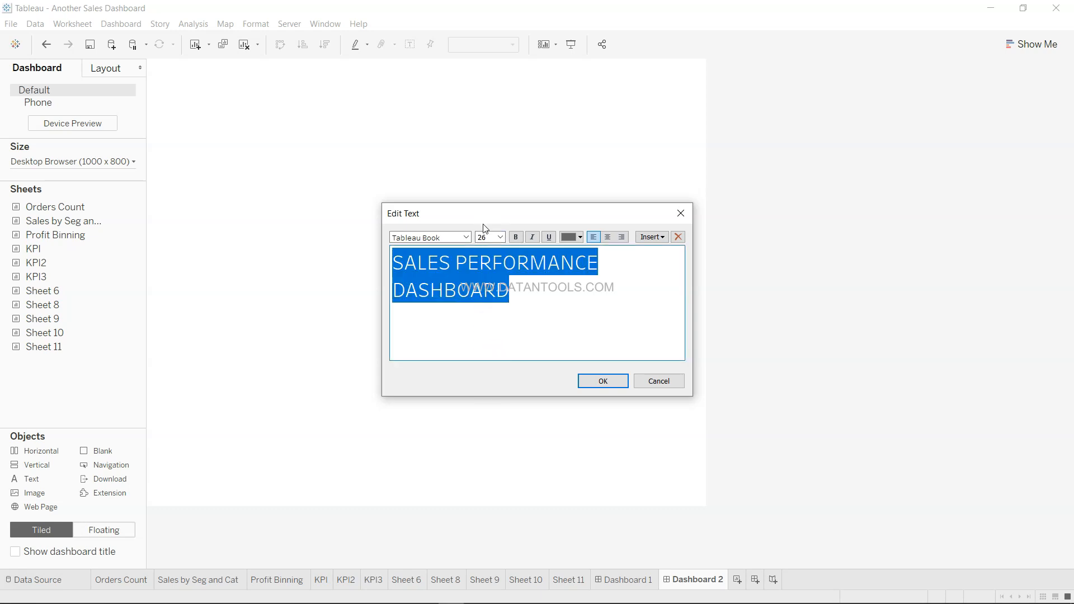
click(466, 237)
click(465, 237)
click(465, 238)
click(454, 261)
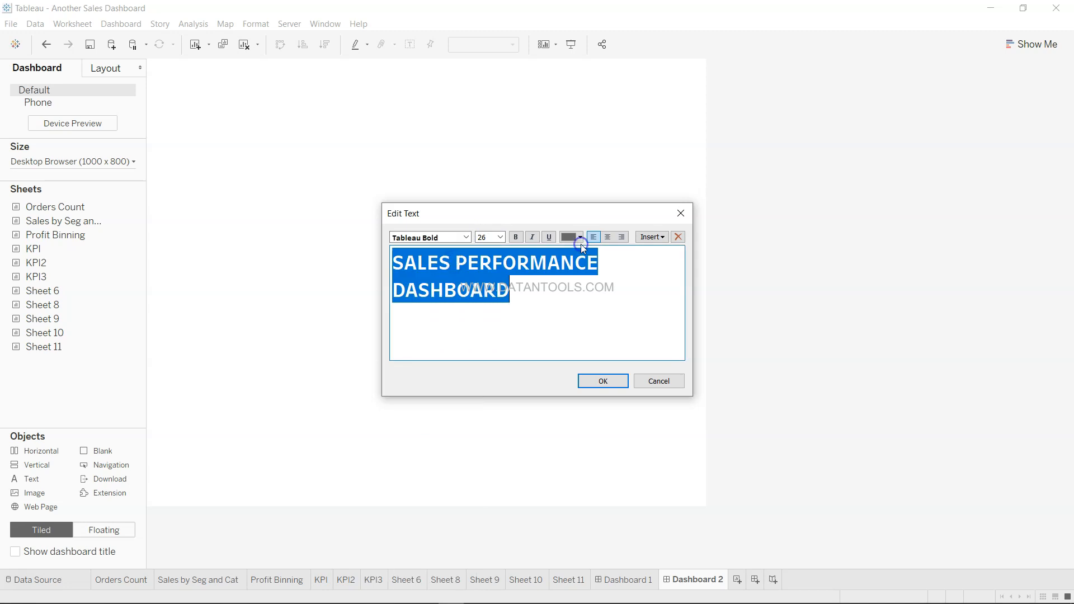
click(580, 239)
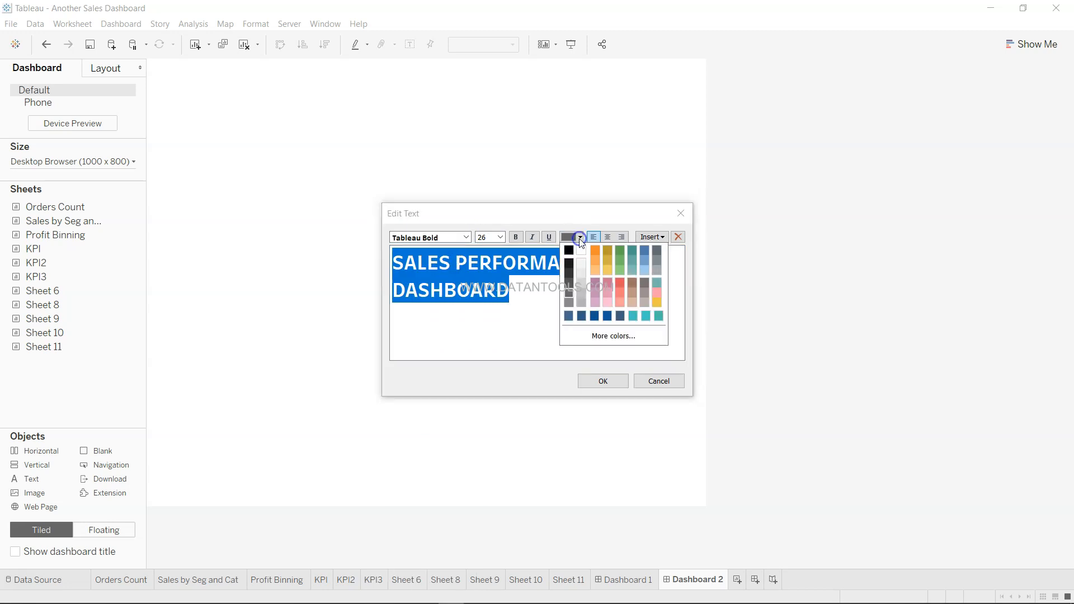
click(620, 317)
click(615, 381)
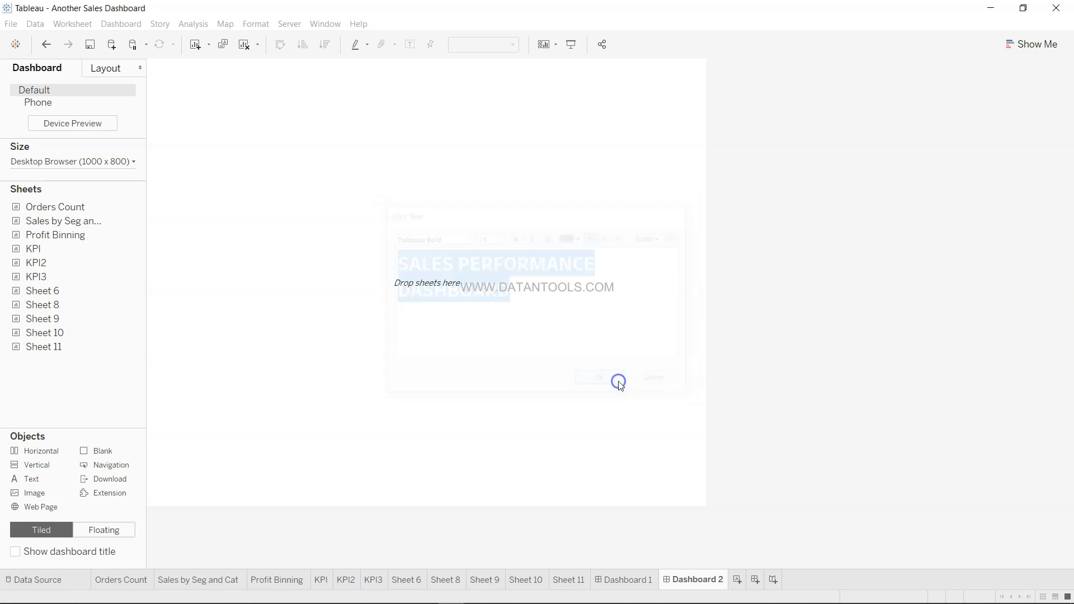
Step: Shrink the title object to a narrow strip across the dashboard's top and centre its text
drag(439, 283, 470, 94)
double_click(438, 77)
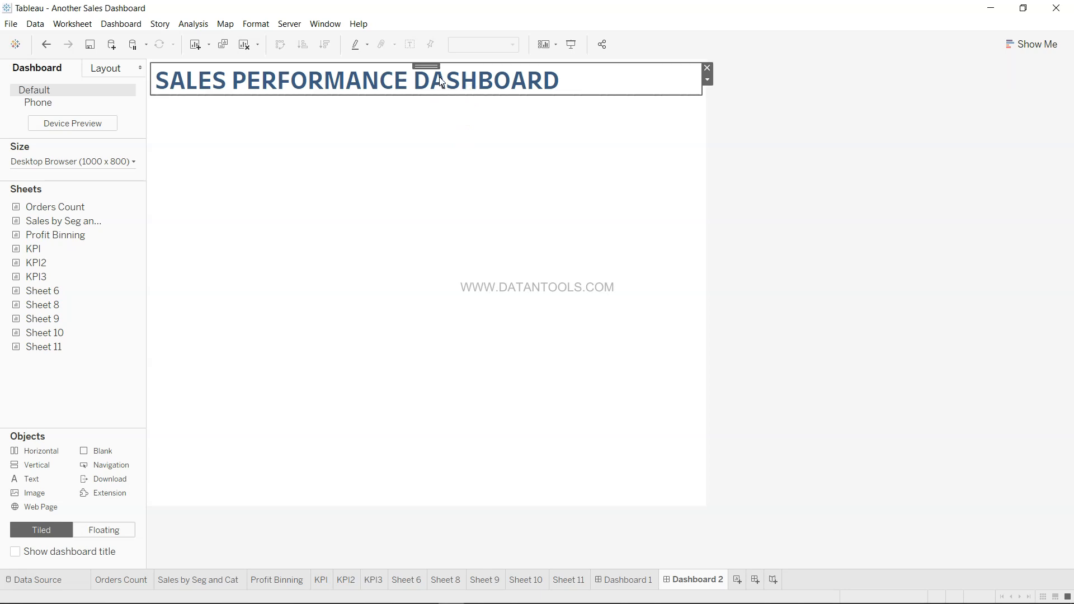
drag(509, 291, 336, 259)
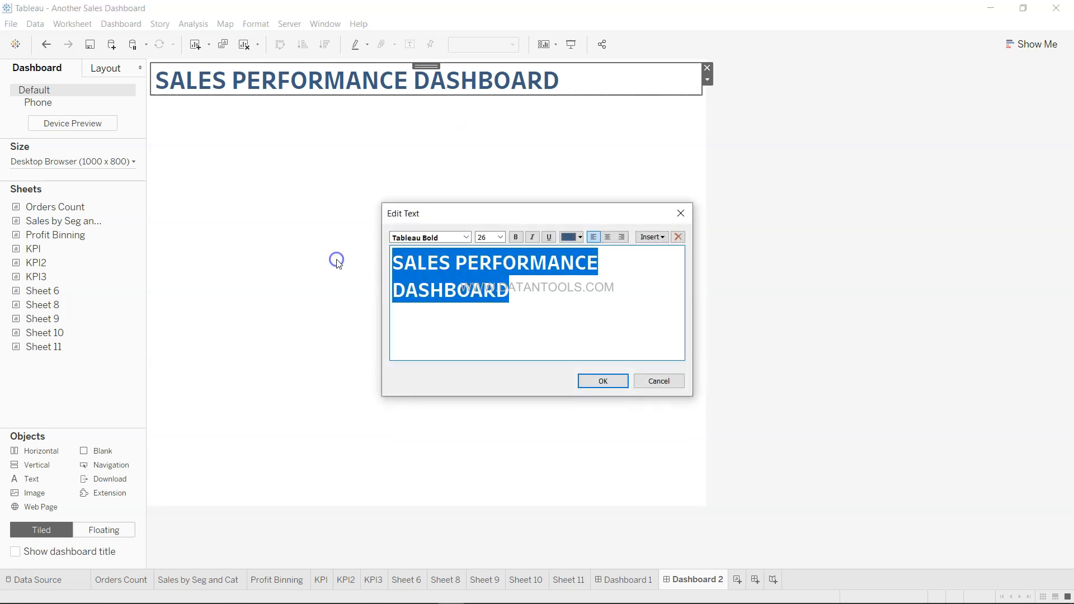
click(608, 237)
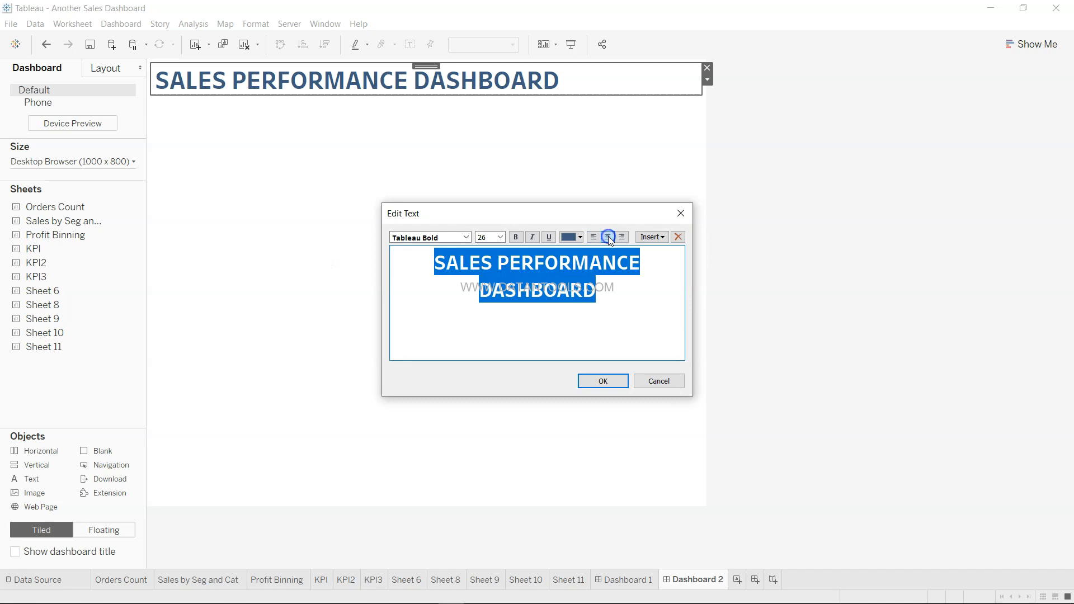
click(610, 380)
click(852, 330)
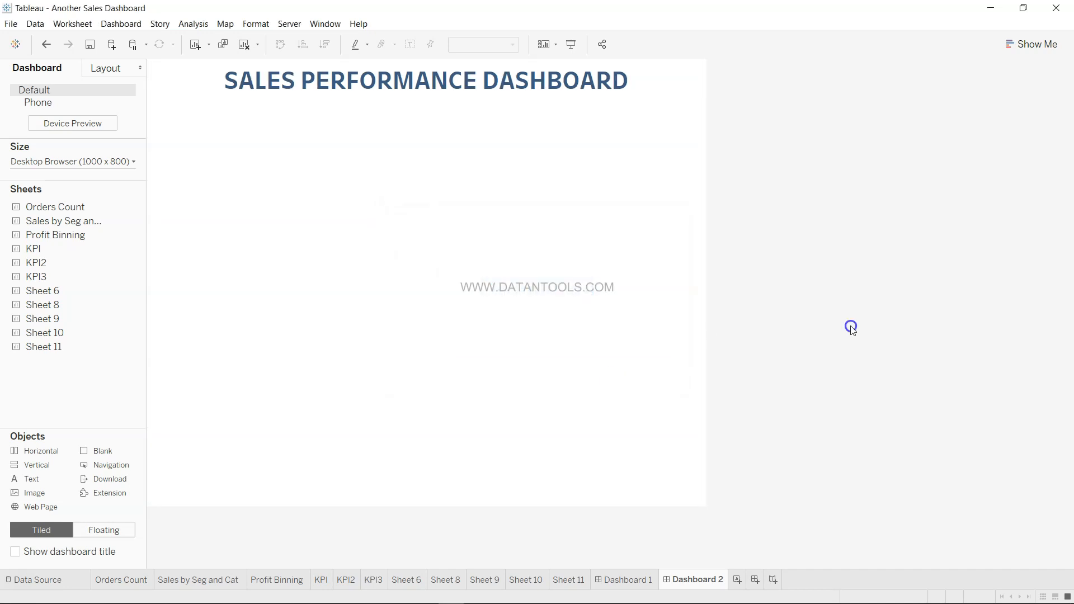
Step: Stack vertical layout containers in rows beneath the dashboard title, adjusting the height of the first row
click(442, 308)
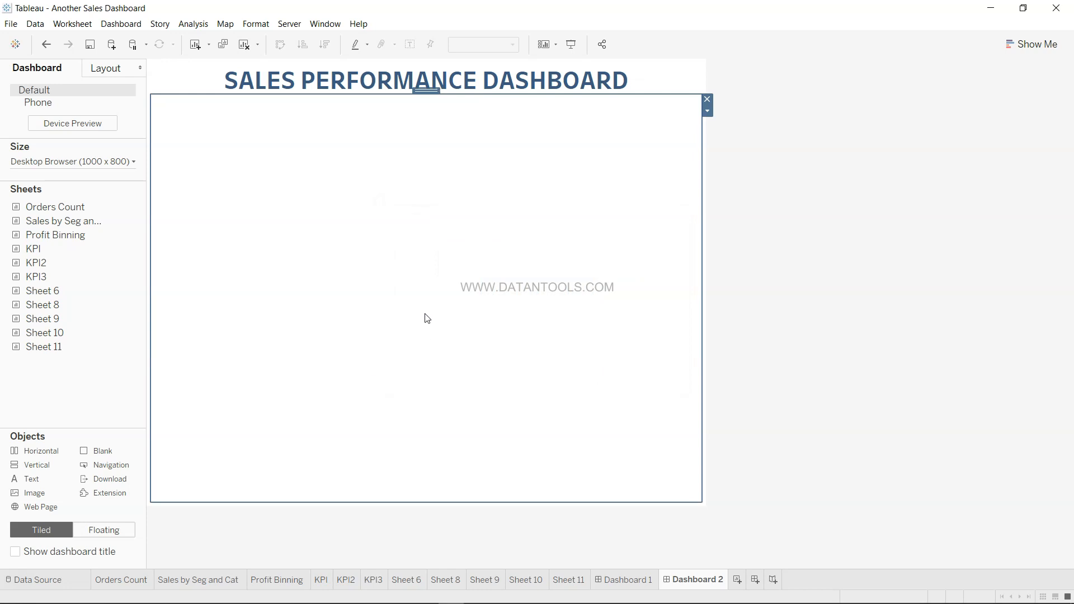
drag(46, 468, 398, 501)
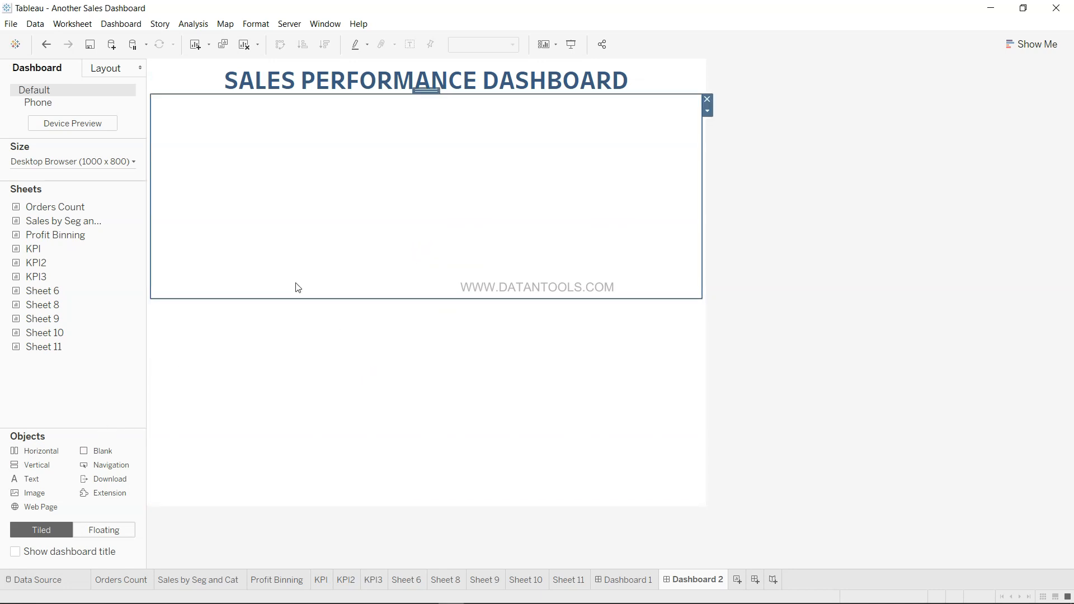
drag(305, 297, 340, 185)
drag(100, 450, 302, 494)
drag(39, 466, 283, 498)
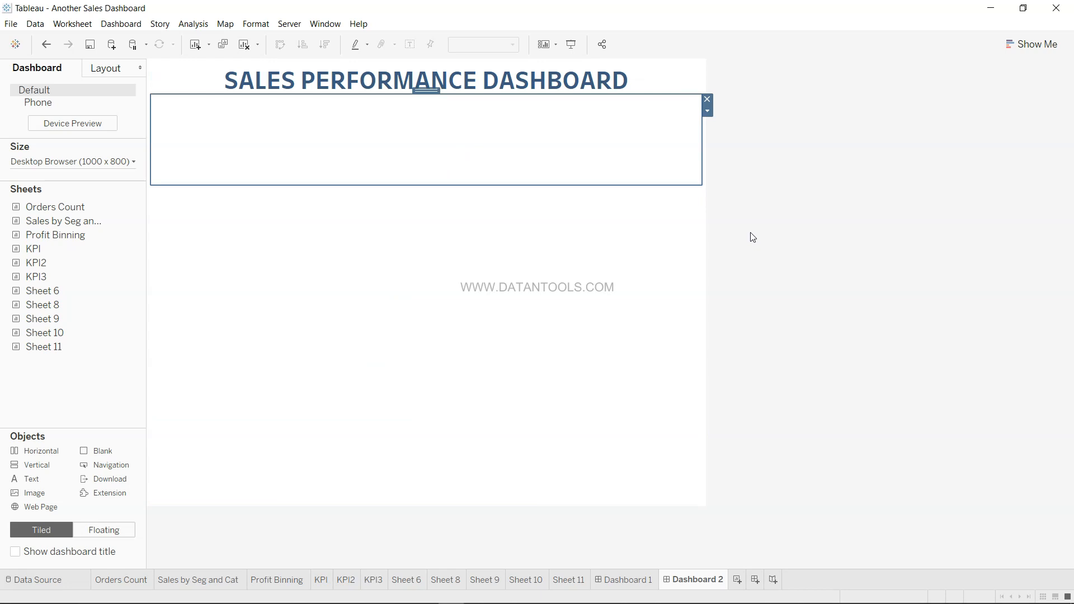
drag(71, 467, 379, 257)
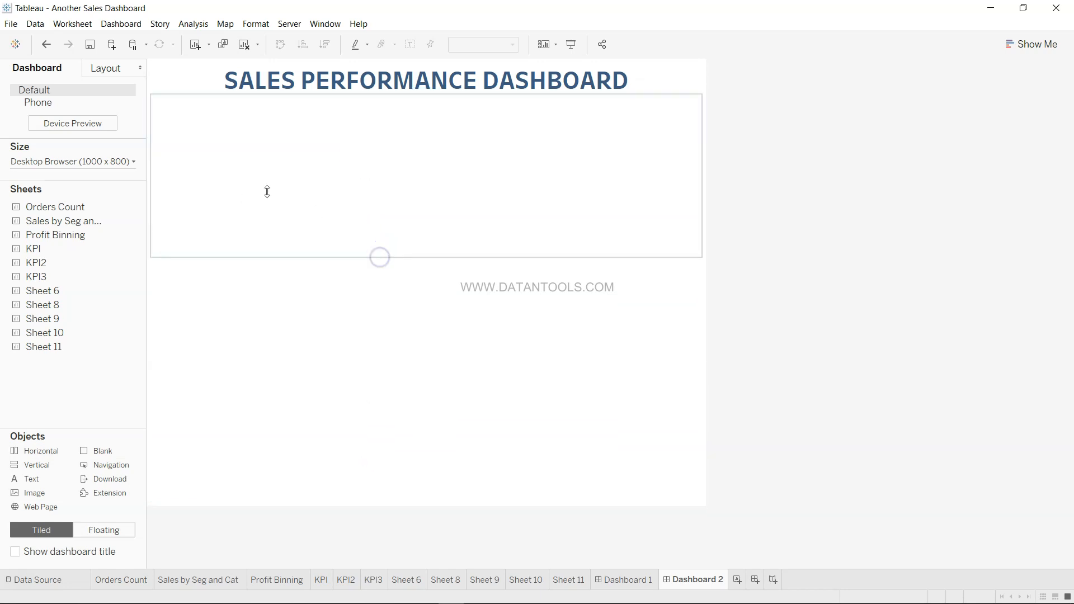
Step: Nest a horizontal container inside the first row directly beneath the dashboard title
click(328, 183)
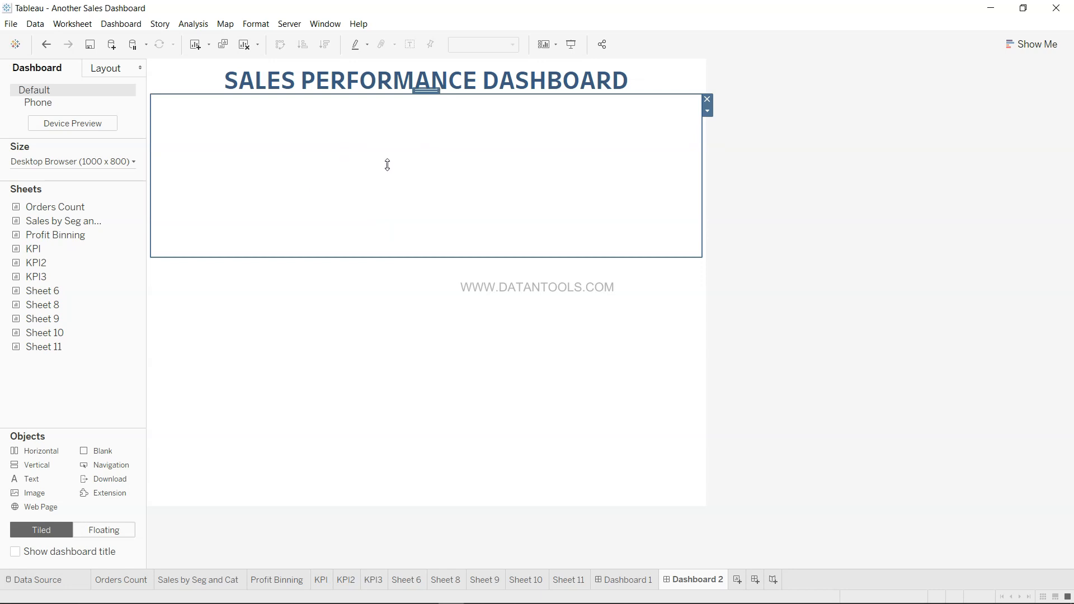
drag(49, 451, 314, 294)
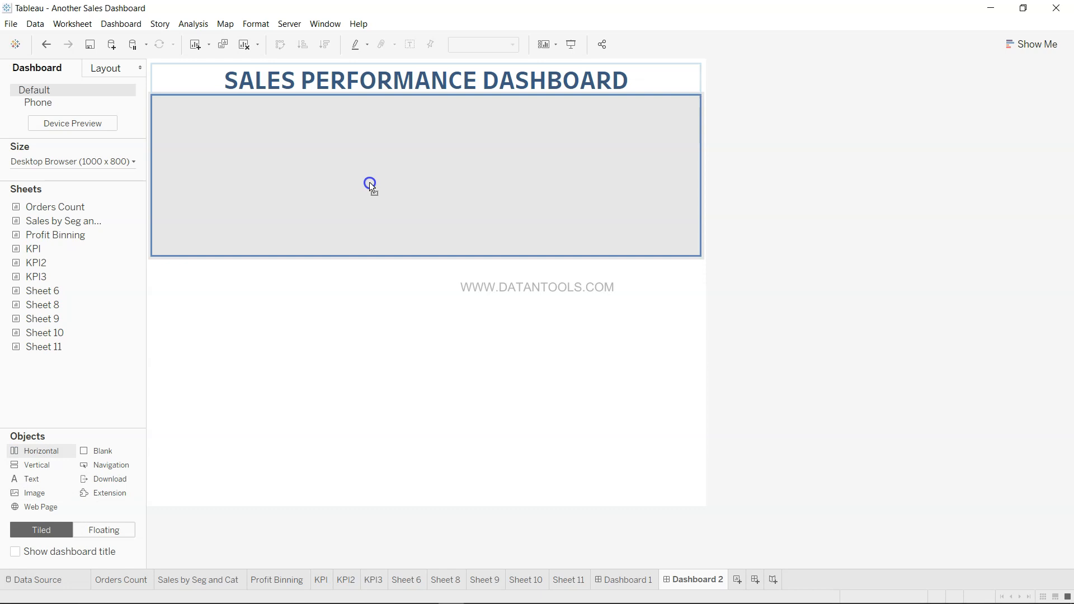
drag(370, 182, 369, 183)
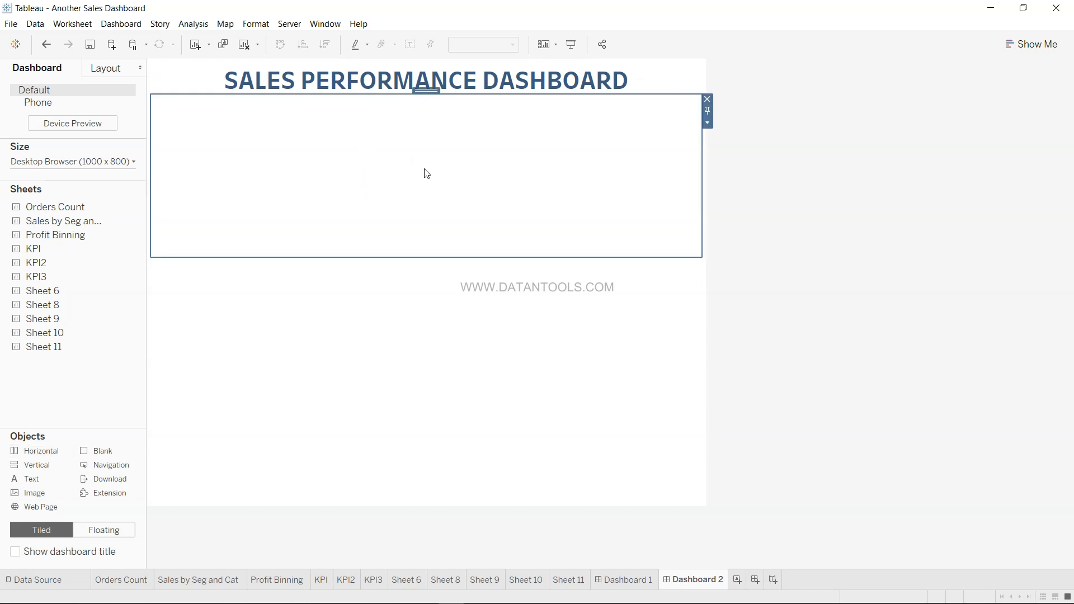
Step: Place the Orders Count, Sales by Seg and Cat, and Profit Binning sheets side by side in the first row's horizontal container
drag(84, 208, 268, 173)
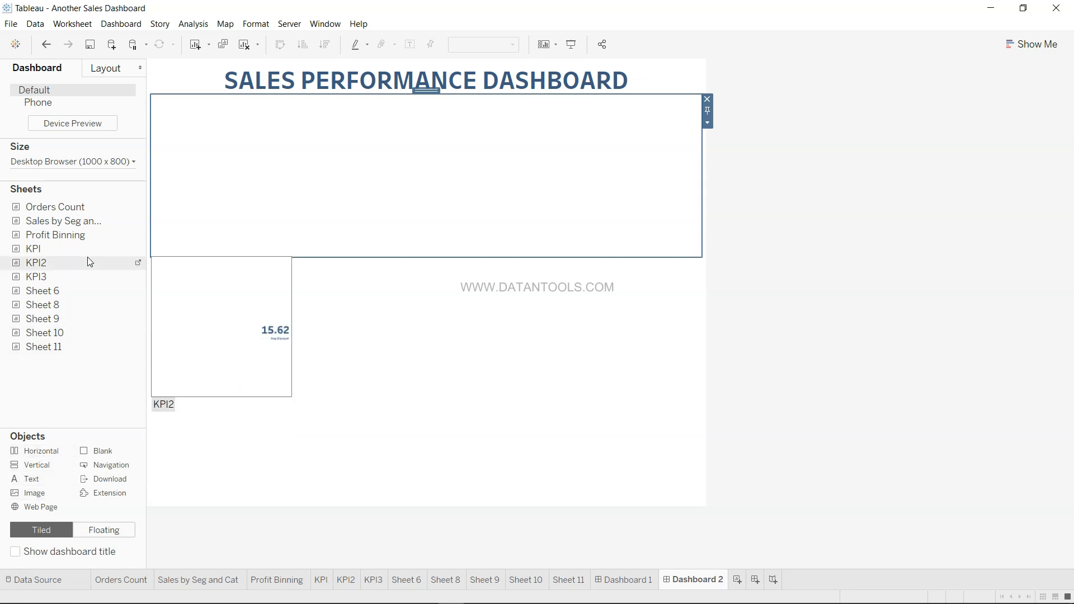
drag(93, 213, 283, 172)
drag(84, 223, 636, 156)
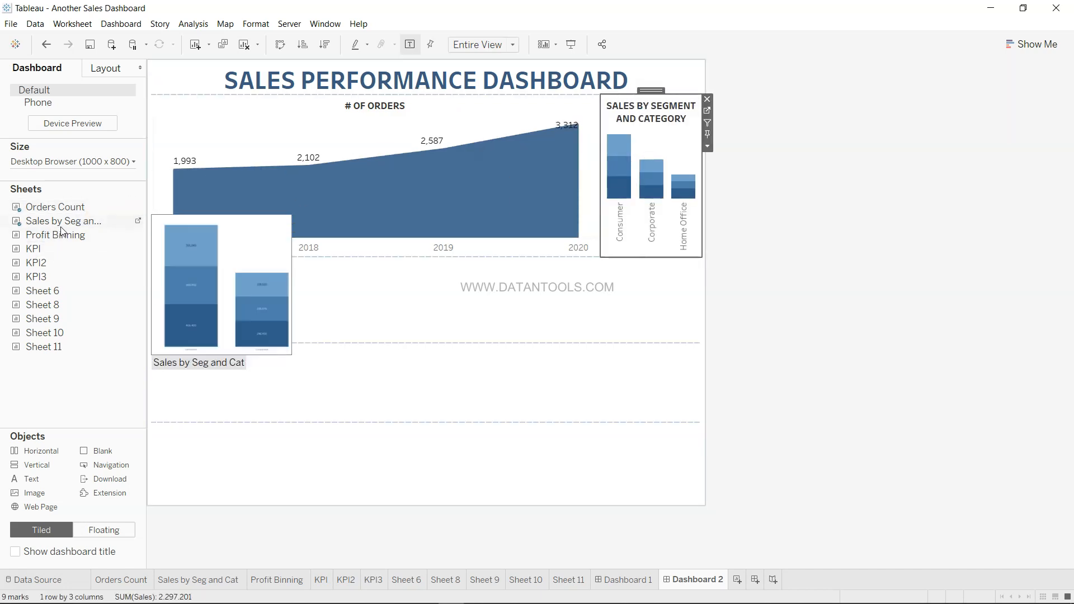
drag(70, 235, 659, 157)
Step: Adjust the dividers between the three charts in the first row so their widths are roughly equal
drag(300, 180, 496, 166)
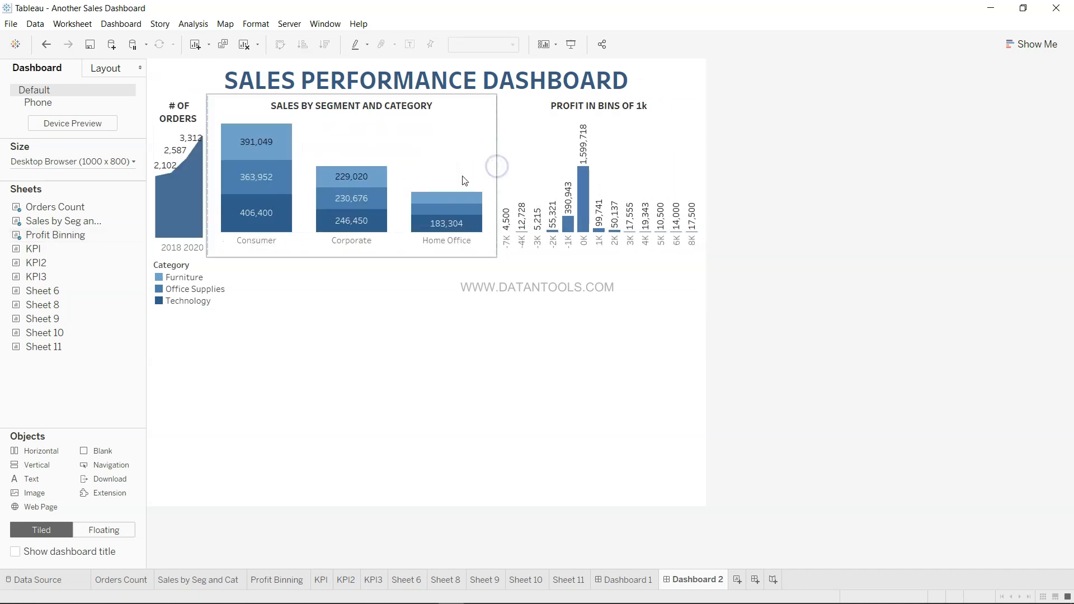
drag(208, 179, 323, 161)
click(610, 165)
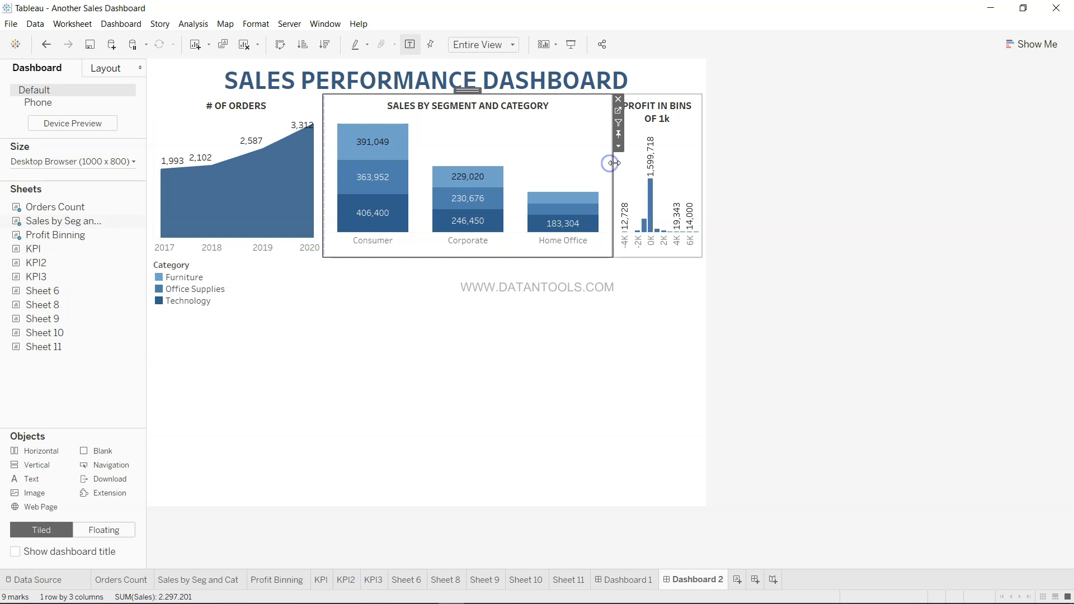
drag(617, 174, 511, 186)
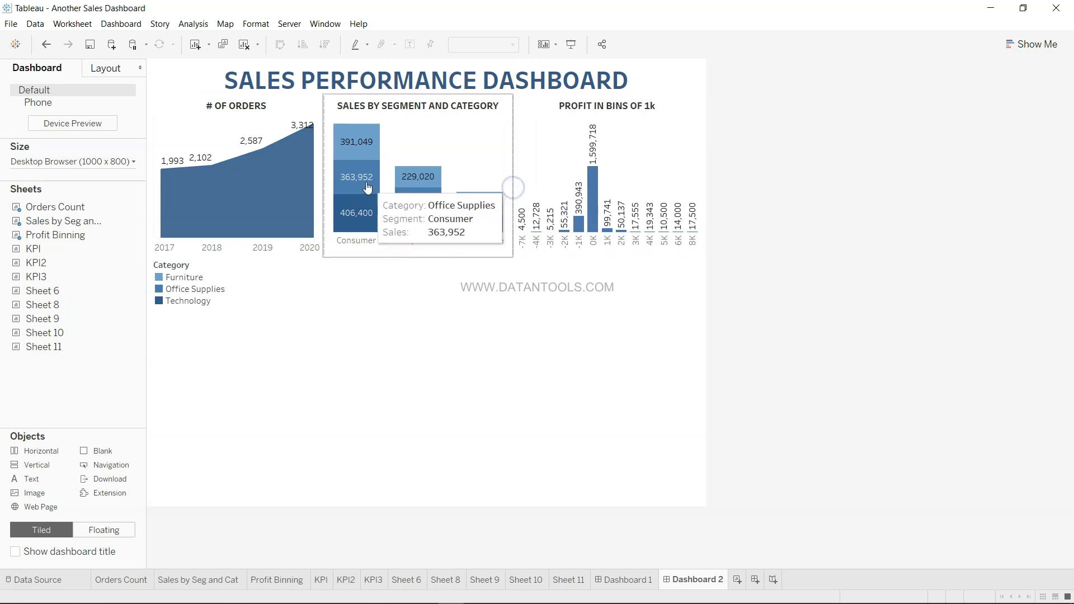
click(323, 181)
click(327, 183)
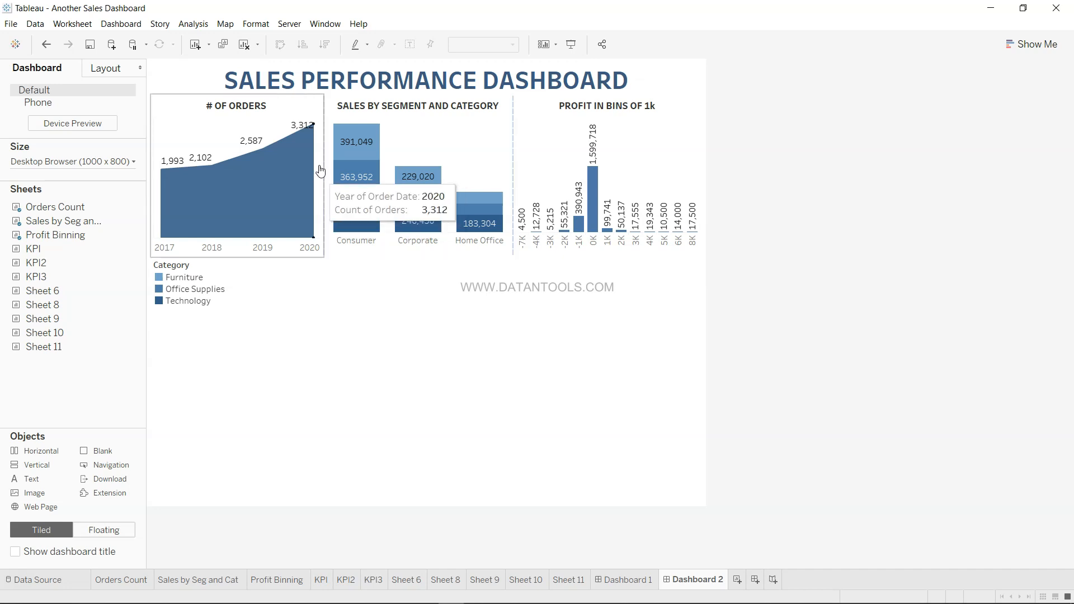
drag(325, 153, 334, 153)
Step: Make the Category colour legend floating to take it out of the tiled layout beneath the charts
click(512, 281)
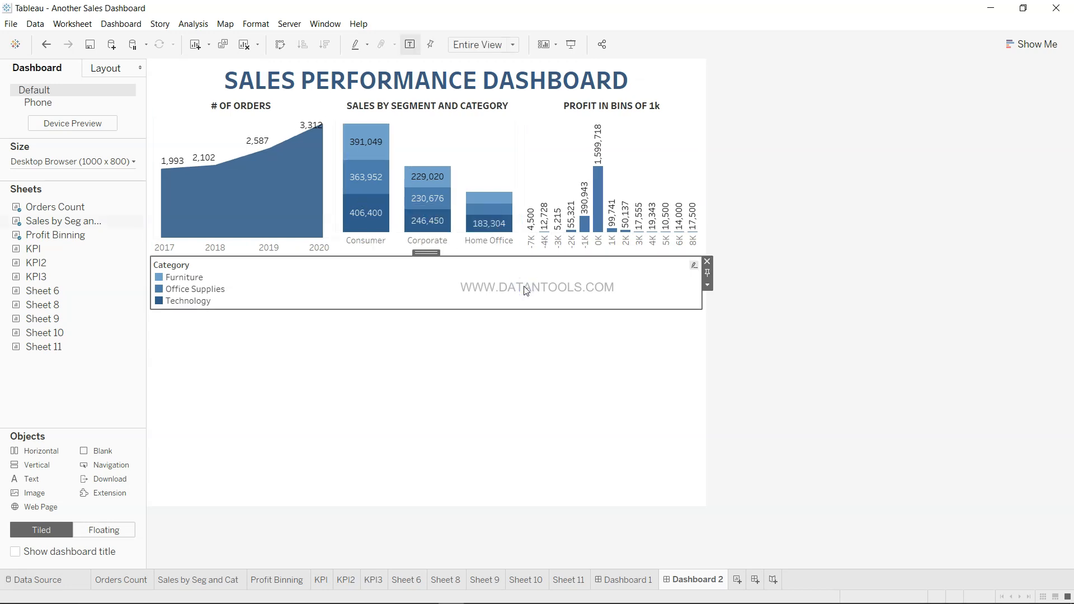
click(662, 348)
key(Delete)
click(708, 286)
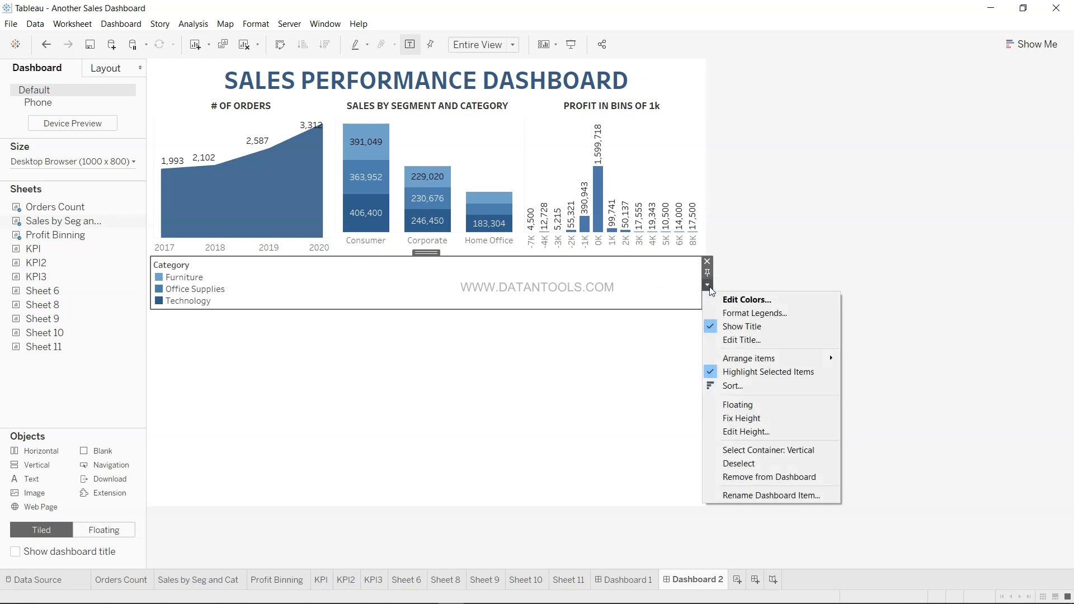
click(739, 405)
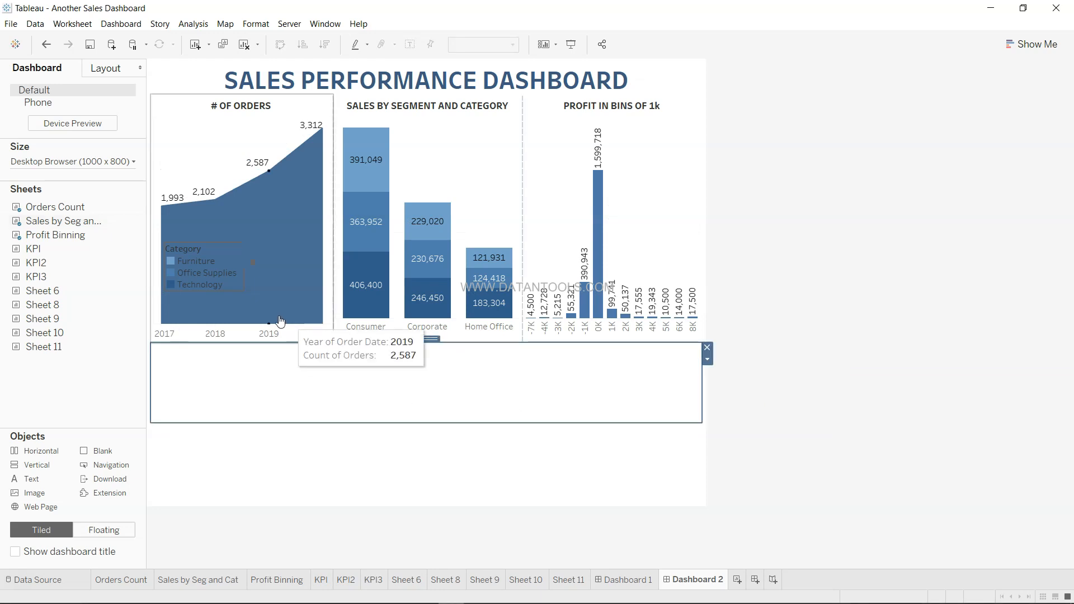
Step: Move the floating Category legend into the empty space above the shorter bars of the Sales by Segment and Category chart
click(202, 262)
drag(207, 239, 477, 134)
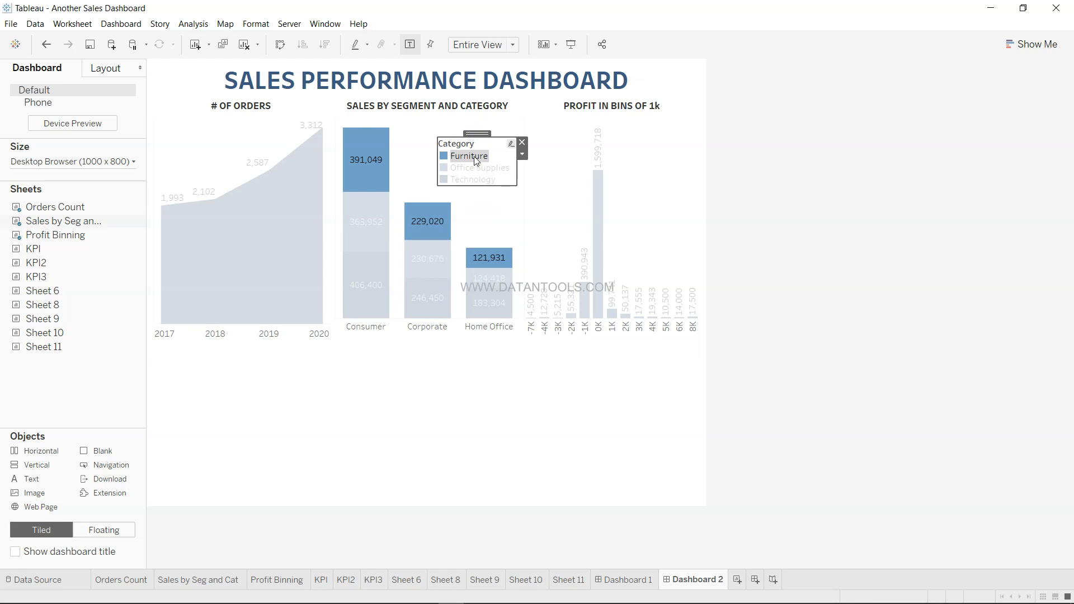
click(476, 160)
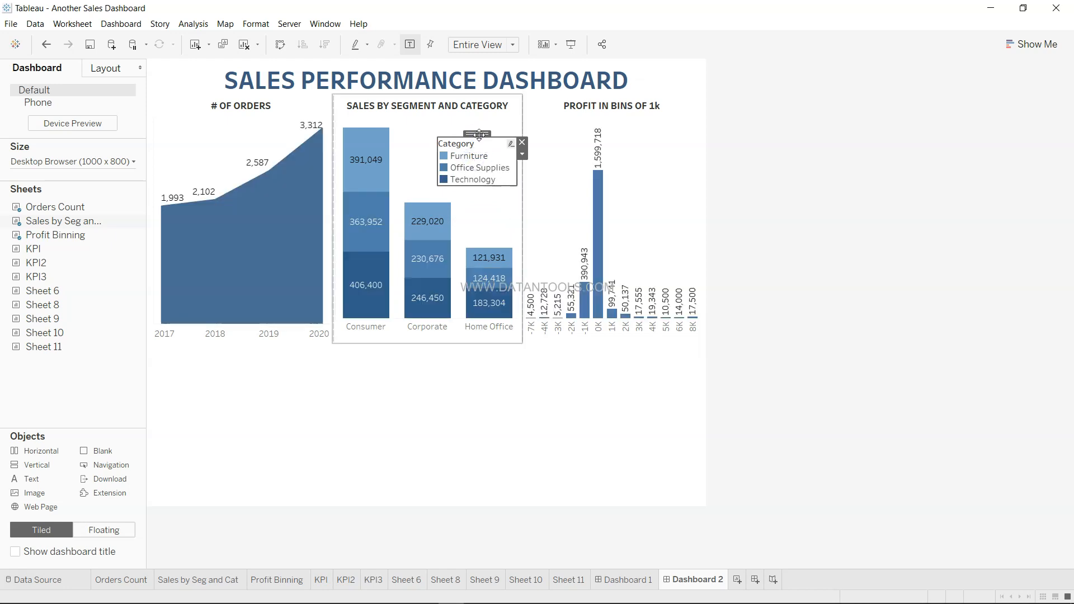
drag(478, 133, 470, 110)
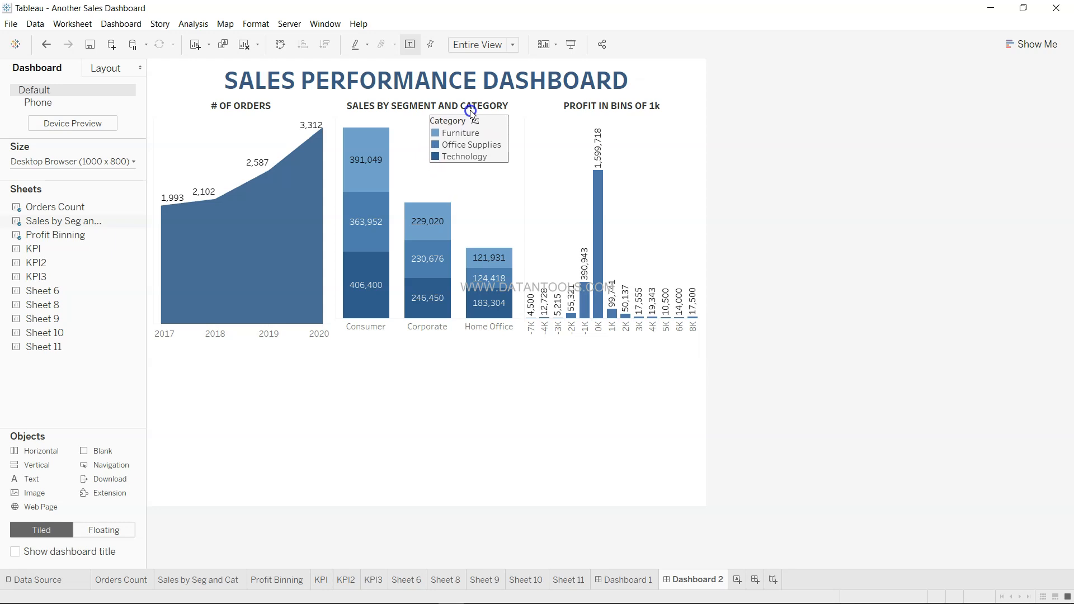
click(927, 305)
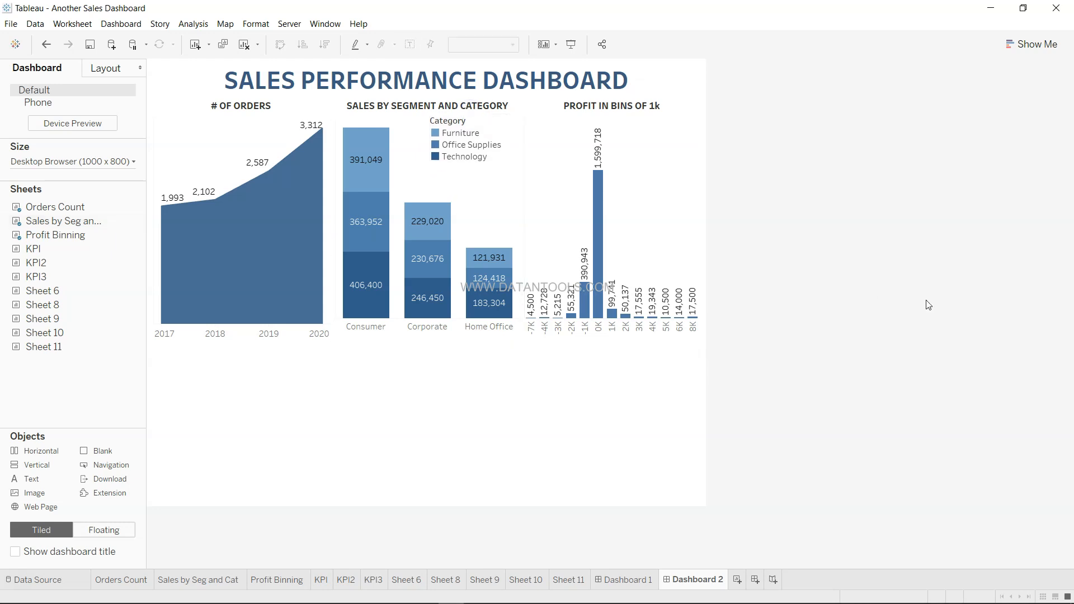
Step: Reduce the height of the first chart row to give the empty second row more room
click(494, 398)
click(491, 488)
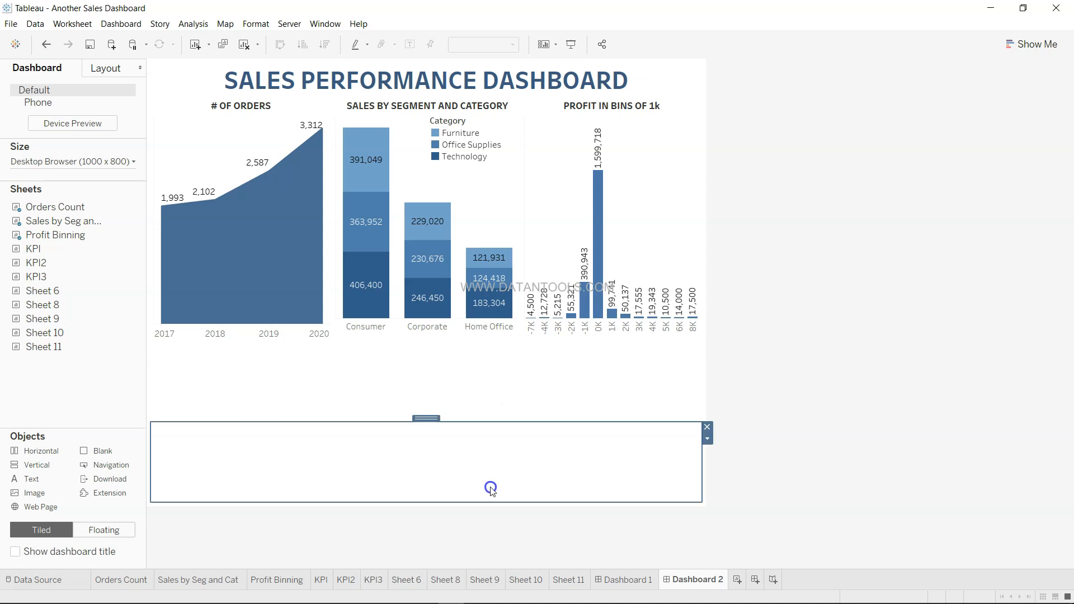
key(Delete)
drag(468, 344, 487, 260)
click(488, 257)
click(870, 286)
click(571, 332)
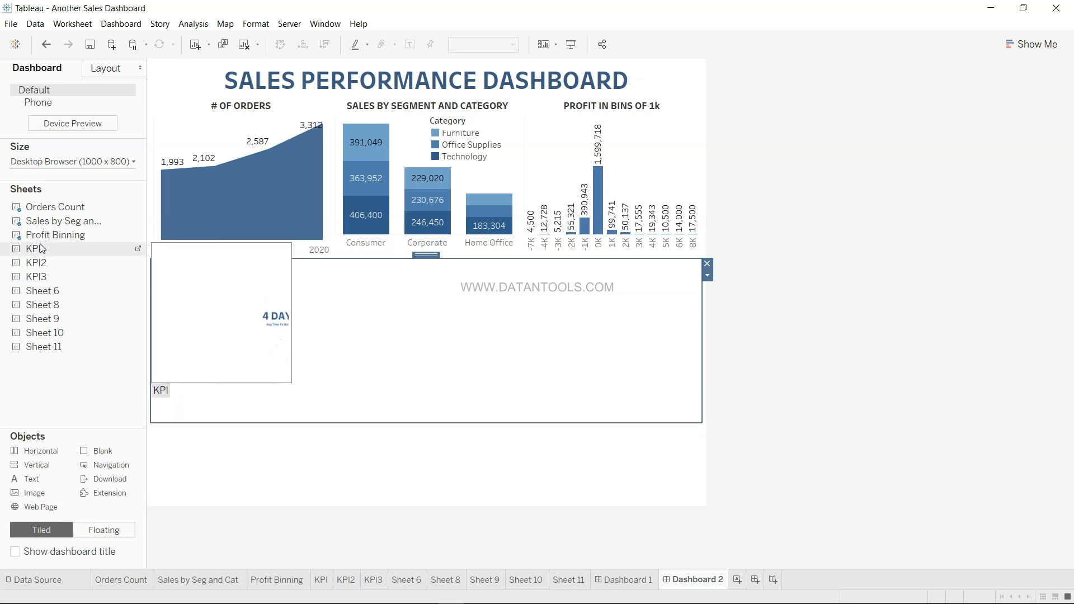
Step: Nest a horizontal container in the second row and place the KPI, KPI2 and KPI3 sheets in it side by side
drag(46, 452, 281, 318)
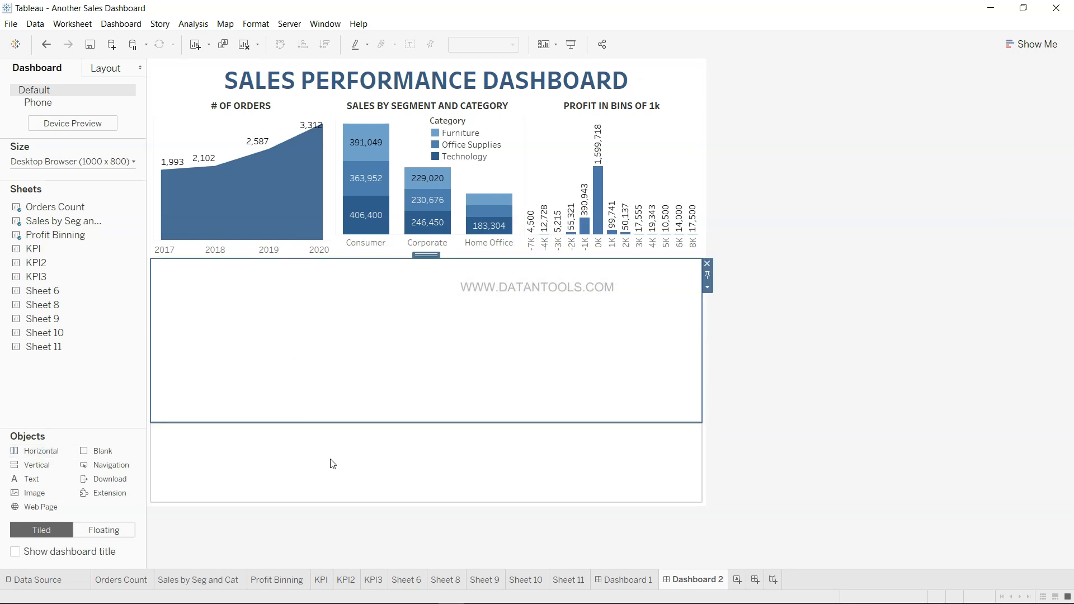
drag(68, 248, 242, 358)
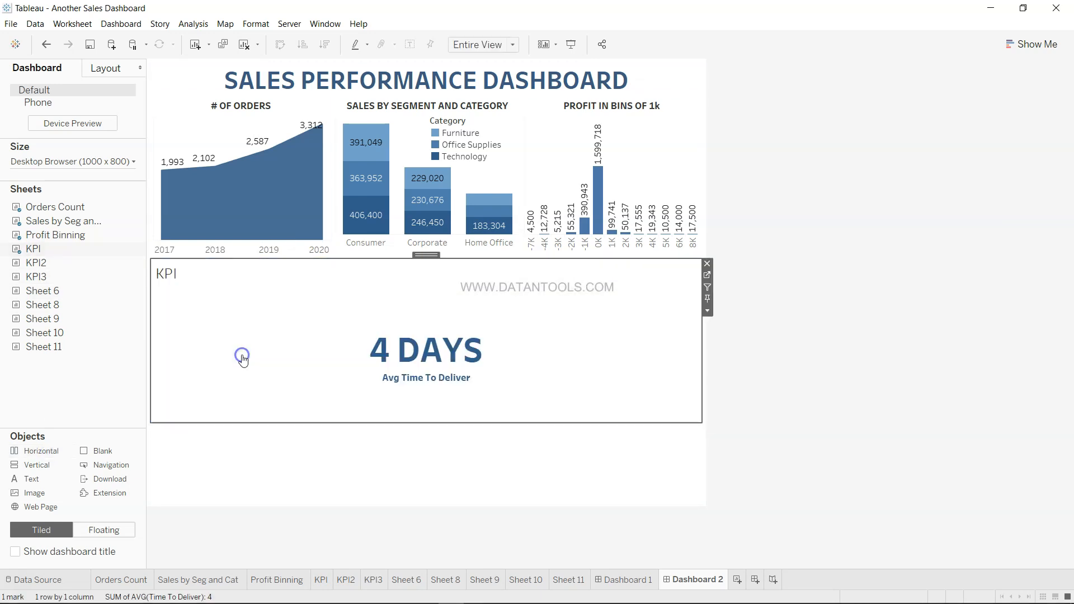
drag(57, 259, 600, 355)
drag(85, 274, 643, 352)
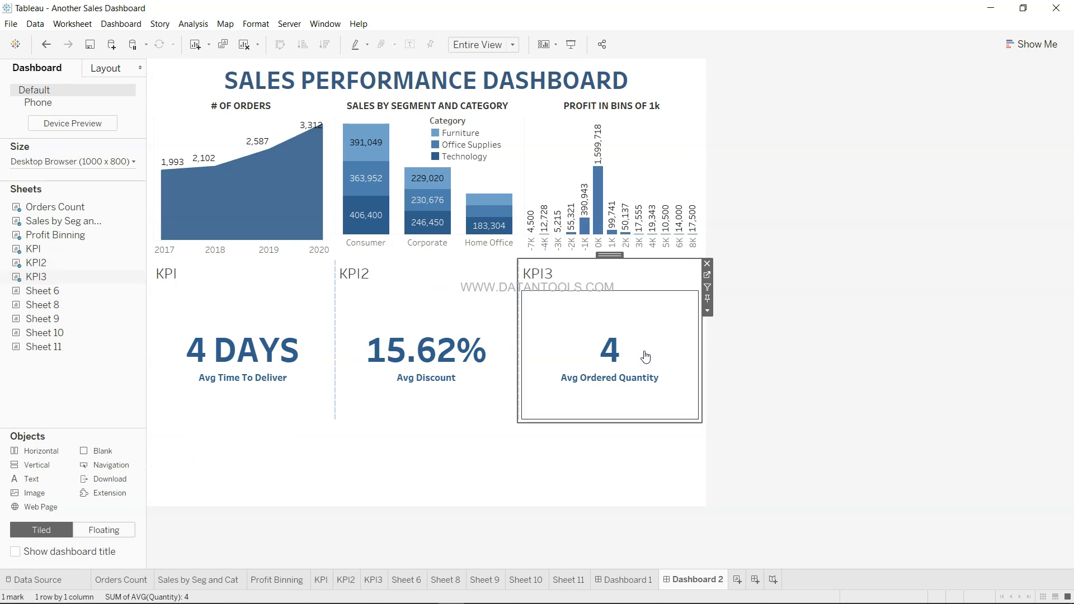
Step: Hide the titles of the KPI, KPI2 and KPI3 sheets and reduce the height of their row
right_click(176, 275)
click(215, 312)
click(363, 273)
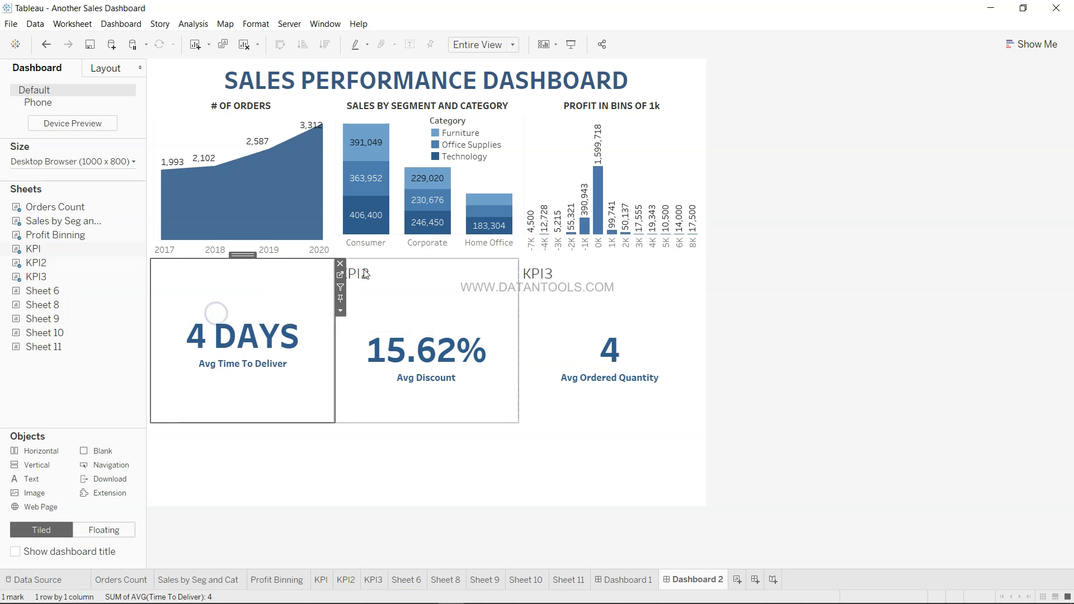
right_click(364, 269)
click(403, 303)
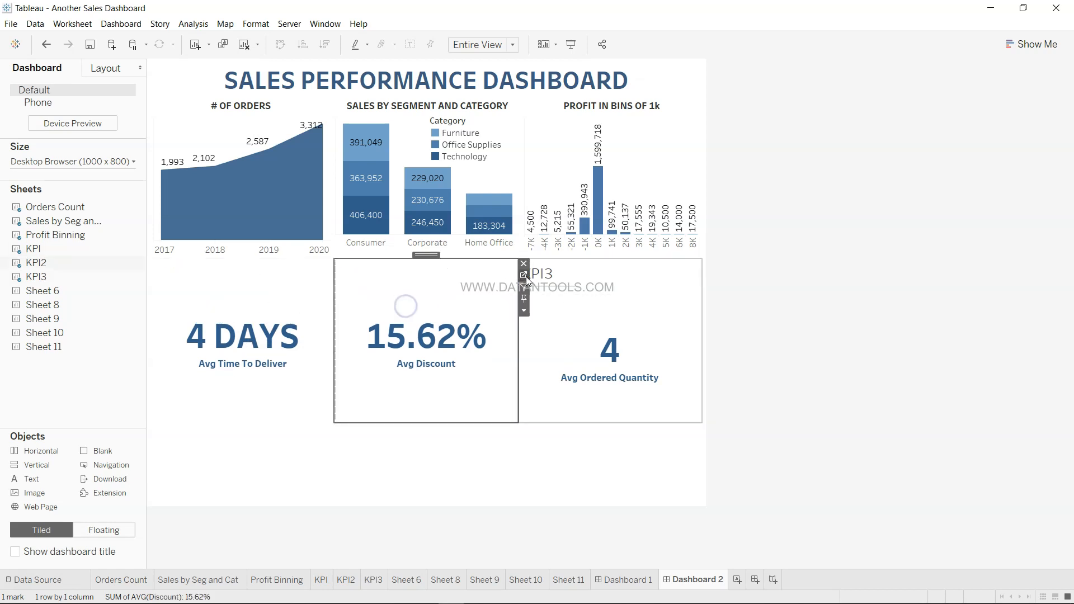
click(542, 273)
right_click(541, 273)
click(581, 302)
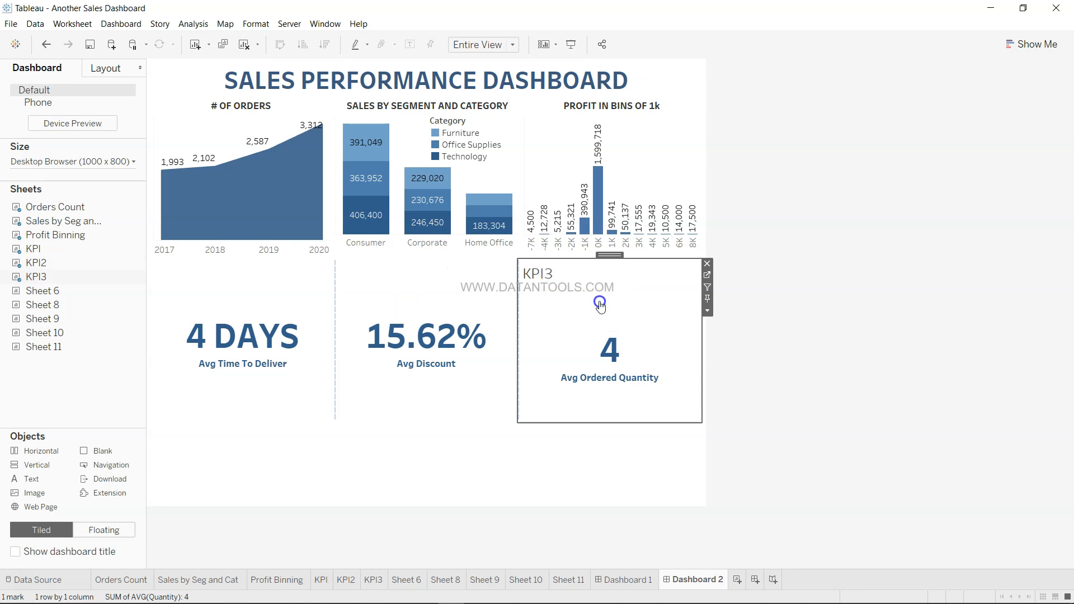
drag(469, 423, 494, 329)
Step: Nest a horizontal container in the third row and add Sheet 6, Sheet 8 and Sheet 9 to it side by side
click(541, 403)
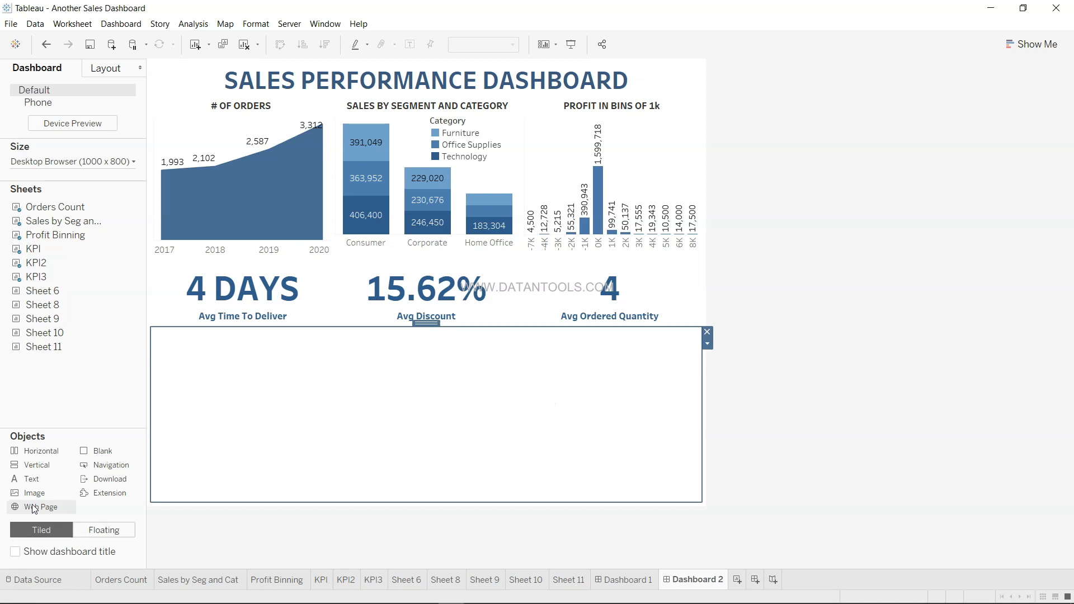
drag(43, 452, 344, 394)
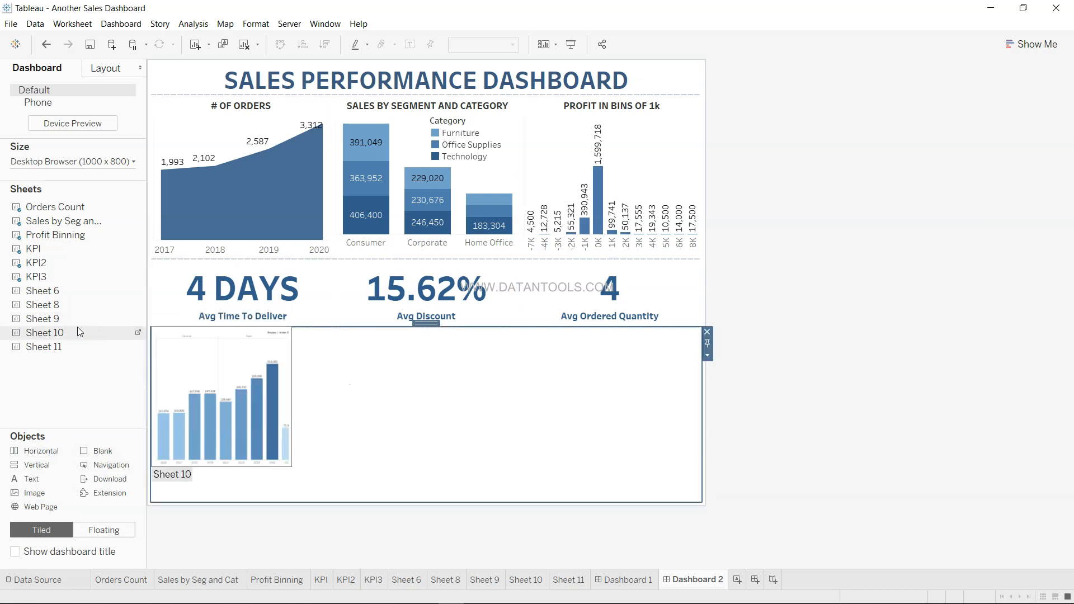
drag(73, 295, 213, 391)
drag(43, 309, 538, 420)
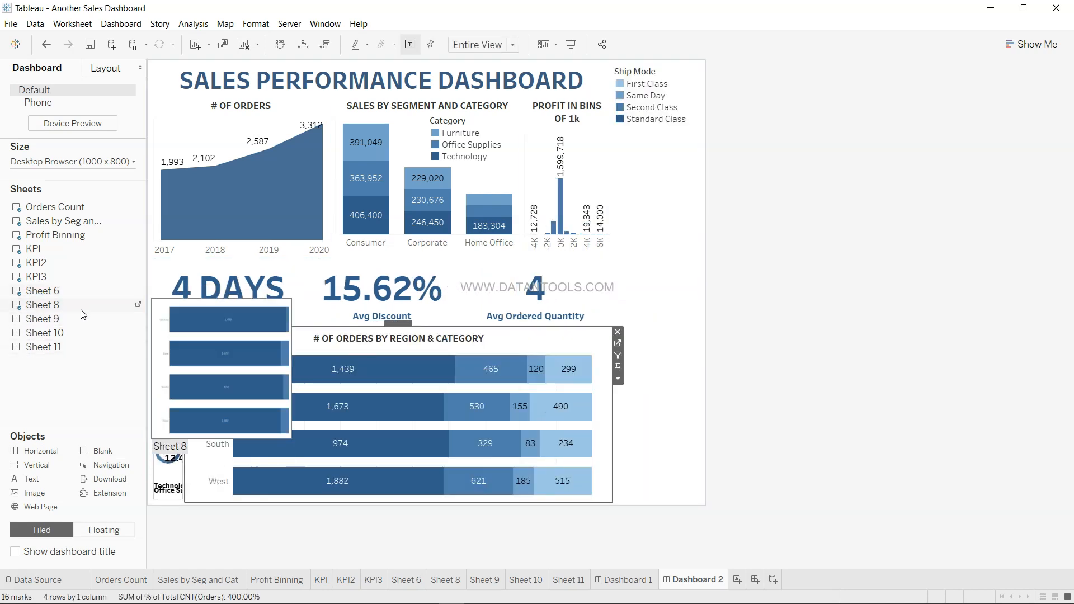
drag(79, 315, 592, 438)
Step: Delete the layout container holding the Ship Mode and profit ratio colour legends, together with its contents
click(672, 227)
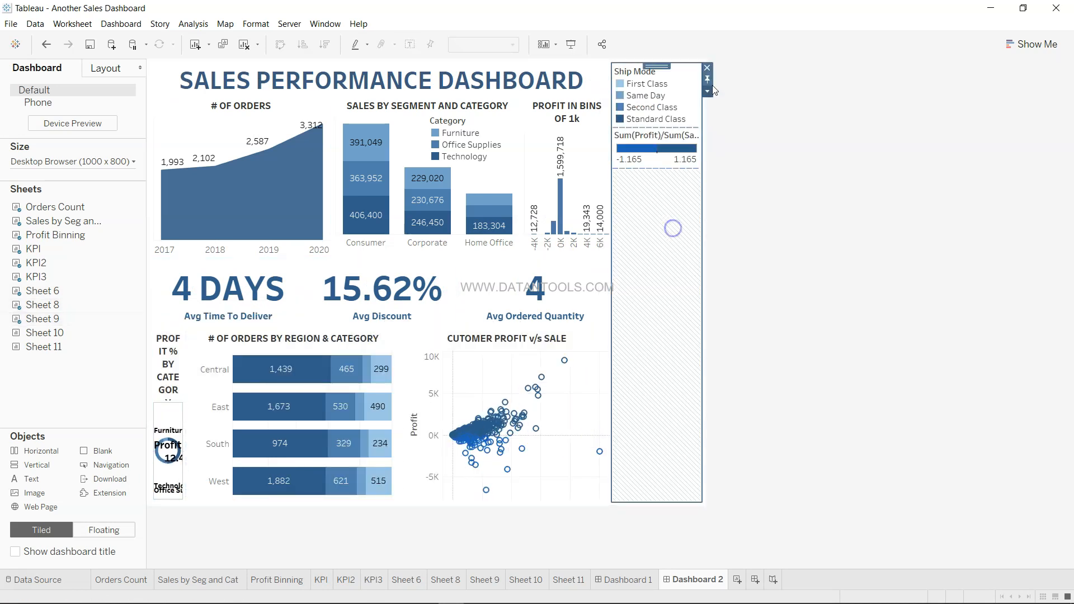
click(708, 68)
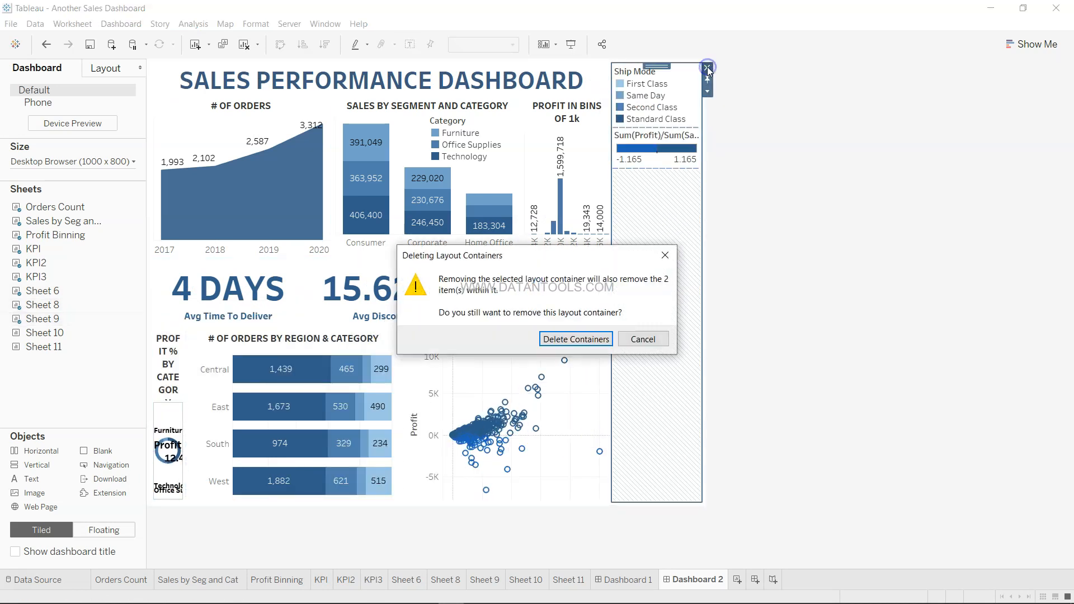
click(586, 339)
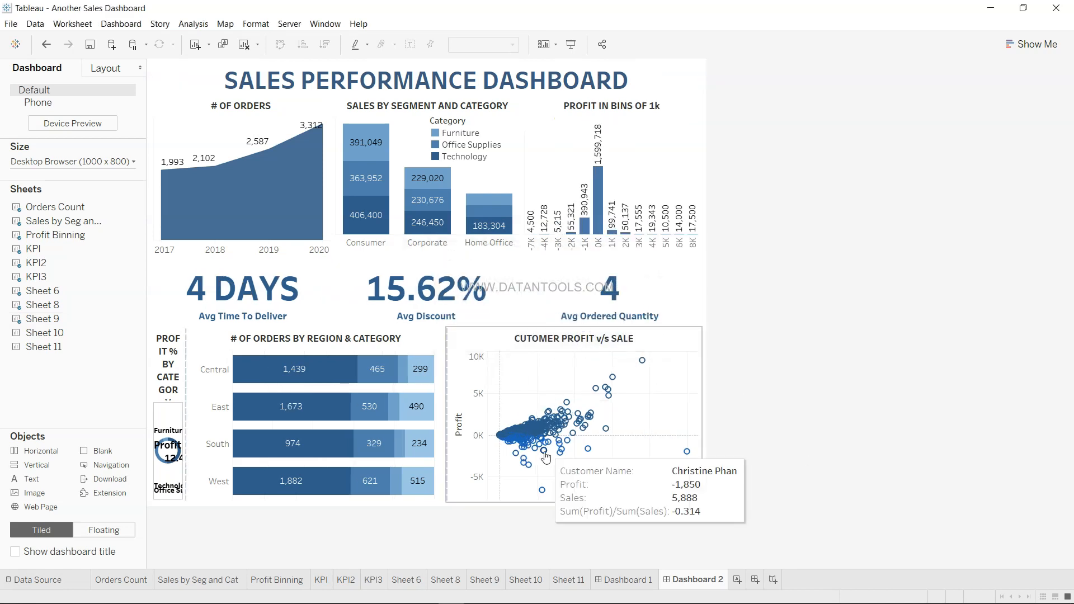
Step: Move the customer profit versus sale scatter plot to the middle of the third row and widen the profit percentage donut chart
click(536, 387)
drag(577, 323, 253, 379)
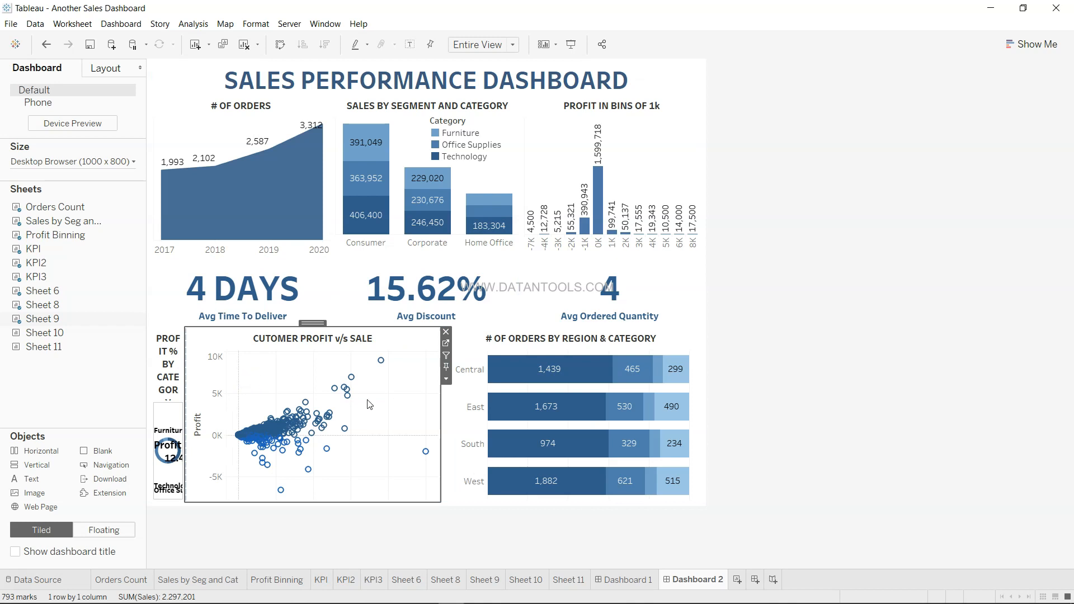
click(180, 404)
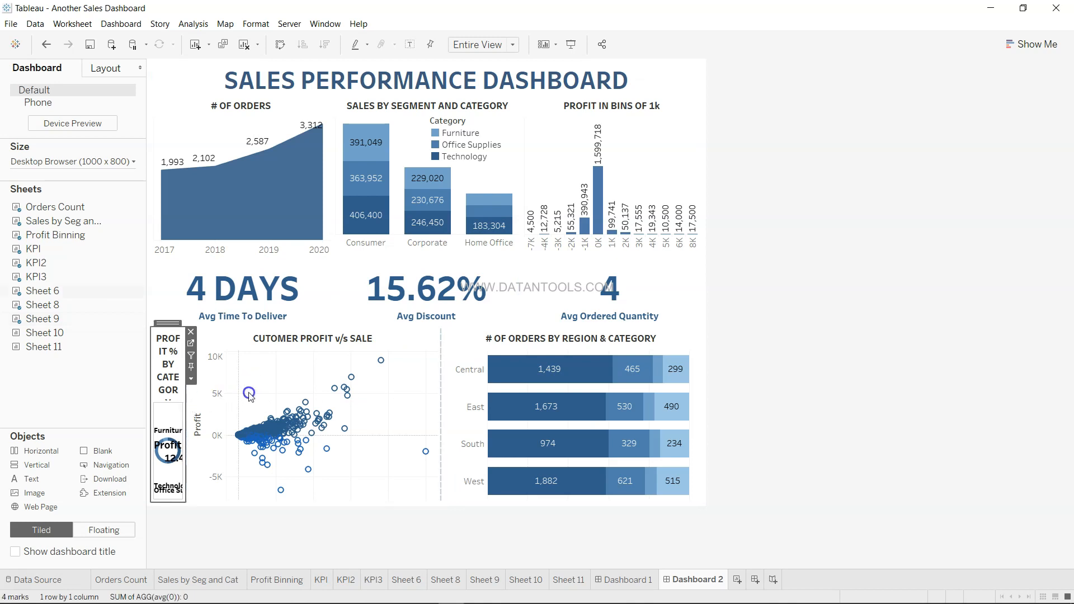
drag(184, 396, 348, 396)
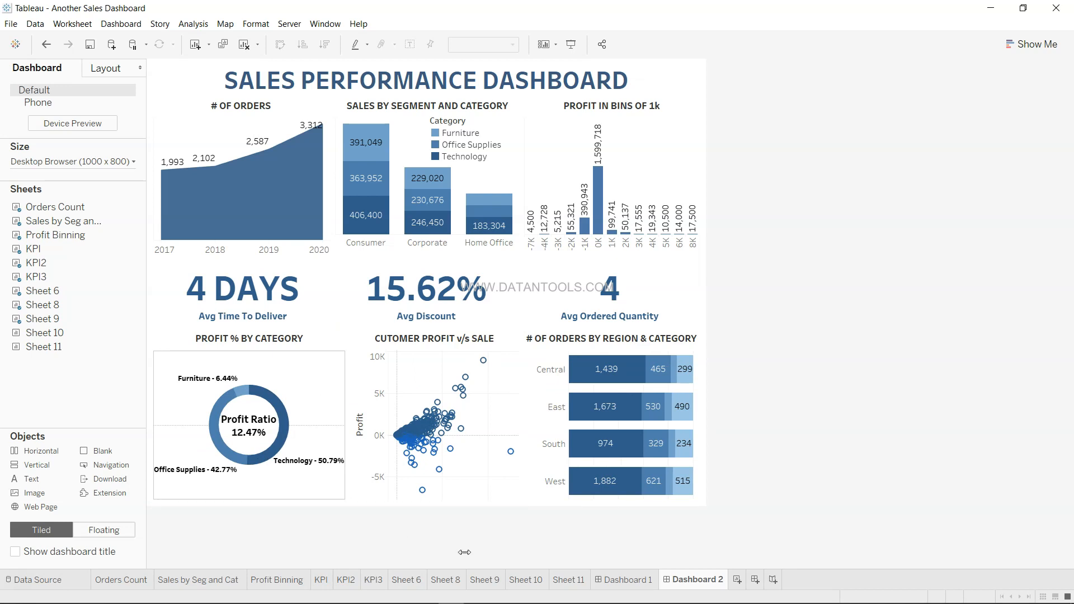
Step: Fine-tune the dividers in the third row so its three charts have roughly equal widths
click(523, 439)
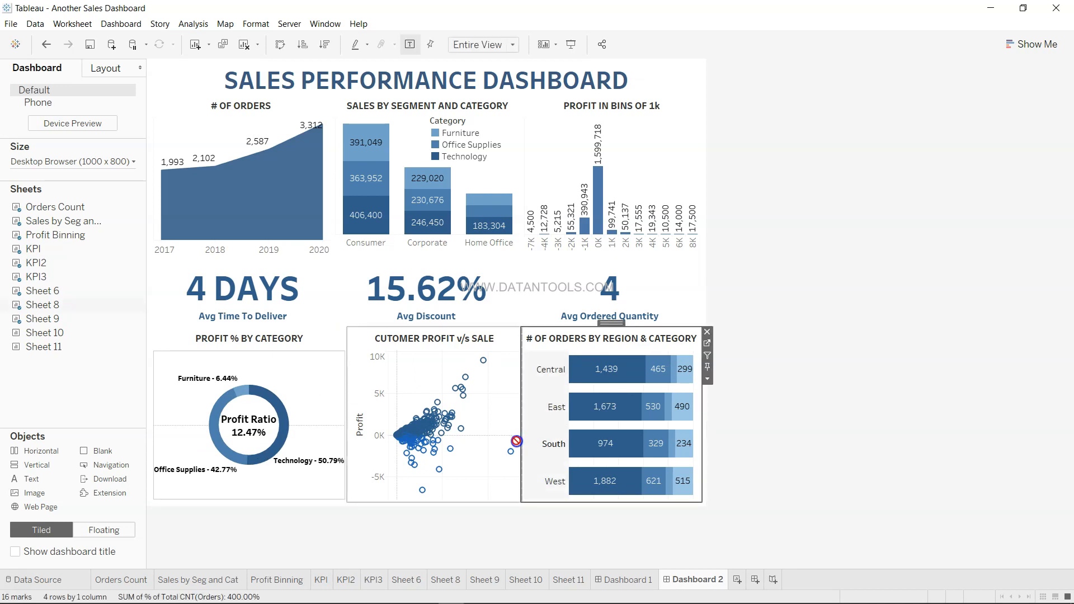
click(525, 430)
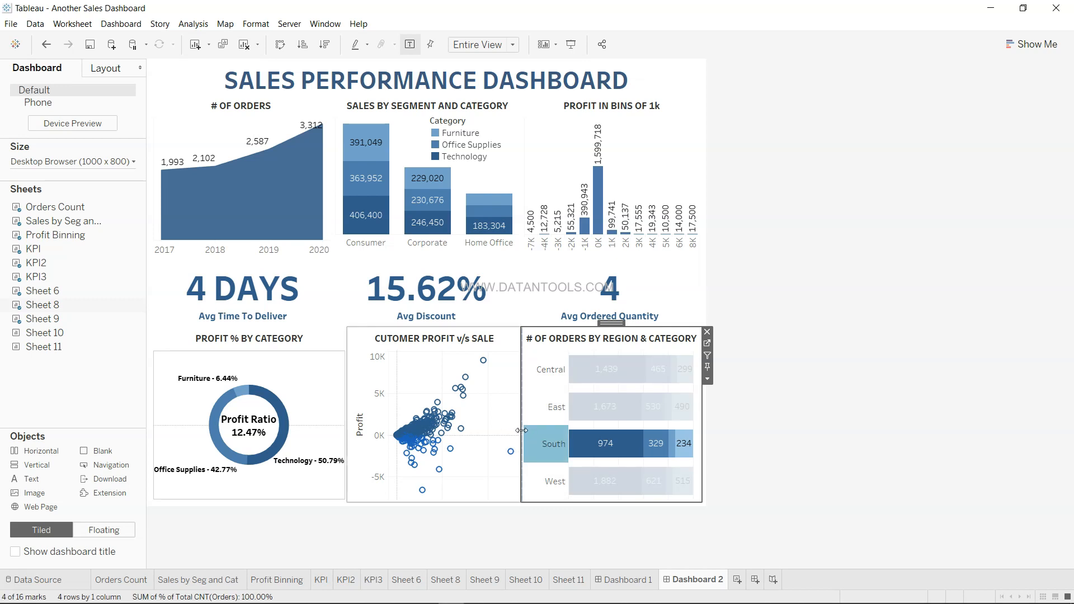
click(520, 431)
click(548, 444)
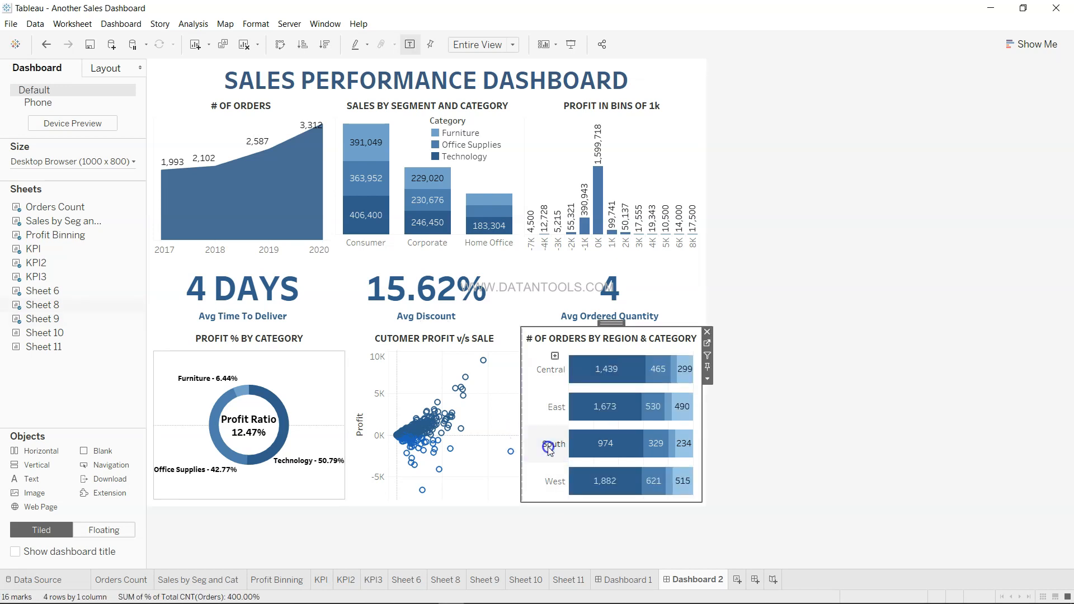
click(348, 428)
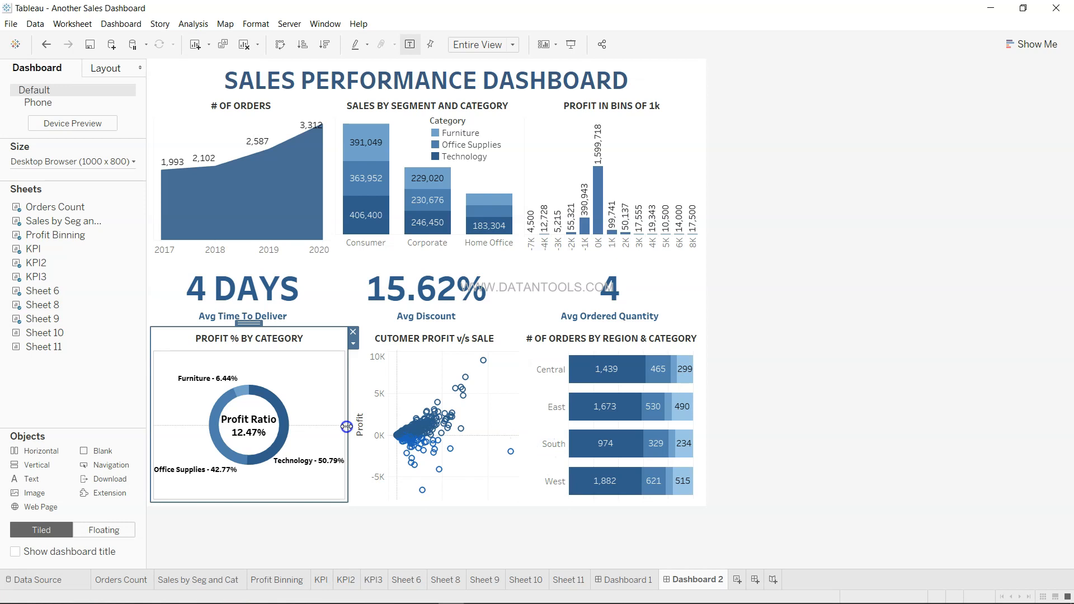
drag(347, 428, 330, 426)
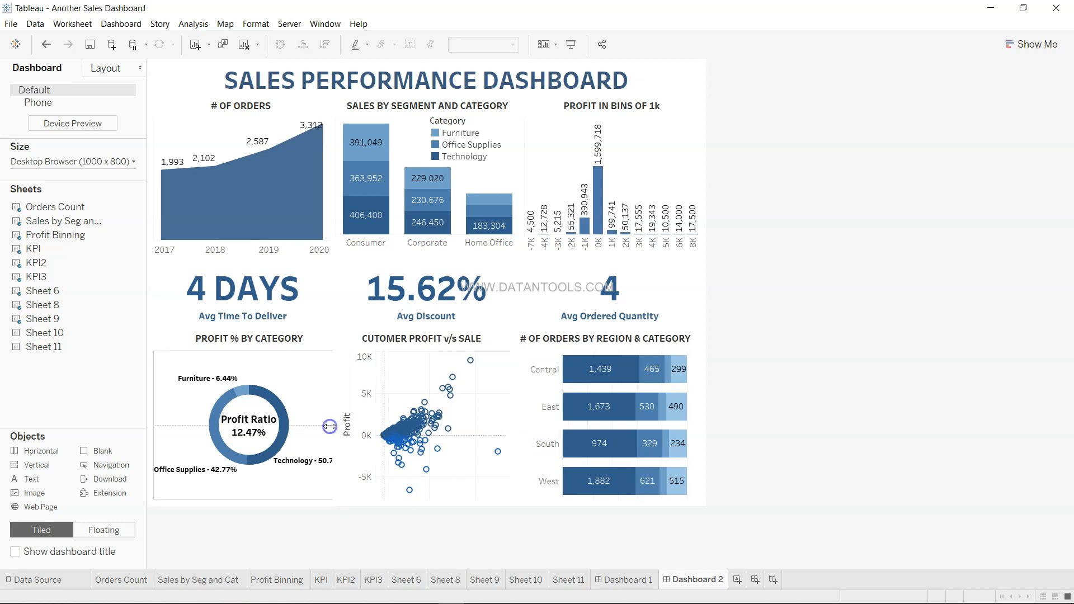
click(780, 511)
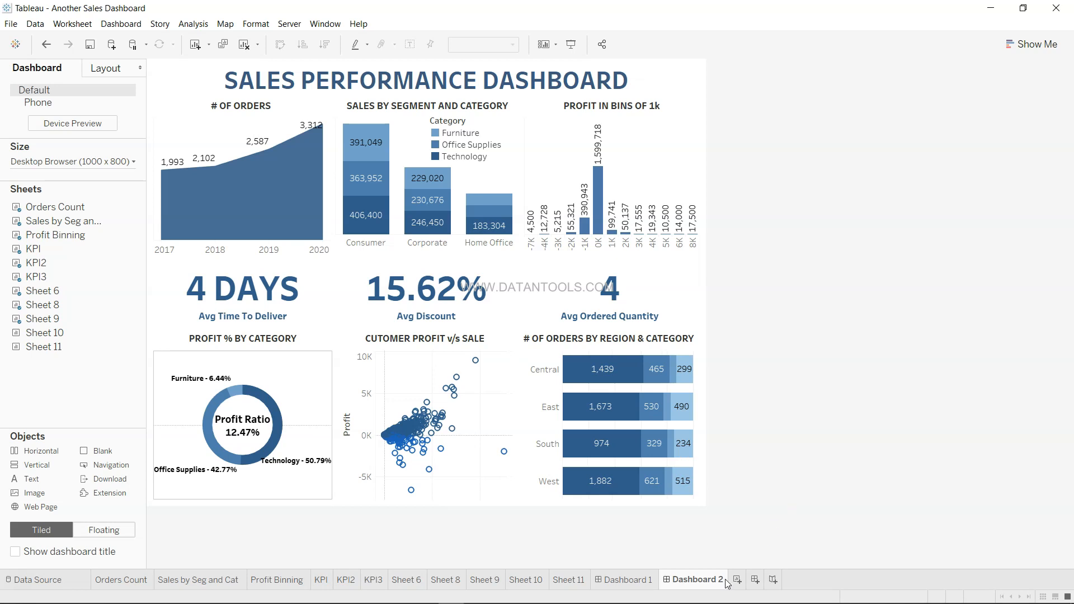
Step: Compare with Dashboard 1, and give Dashboard 2's outermost Tiled container a light grey background like it
click(631, 585)
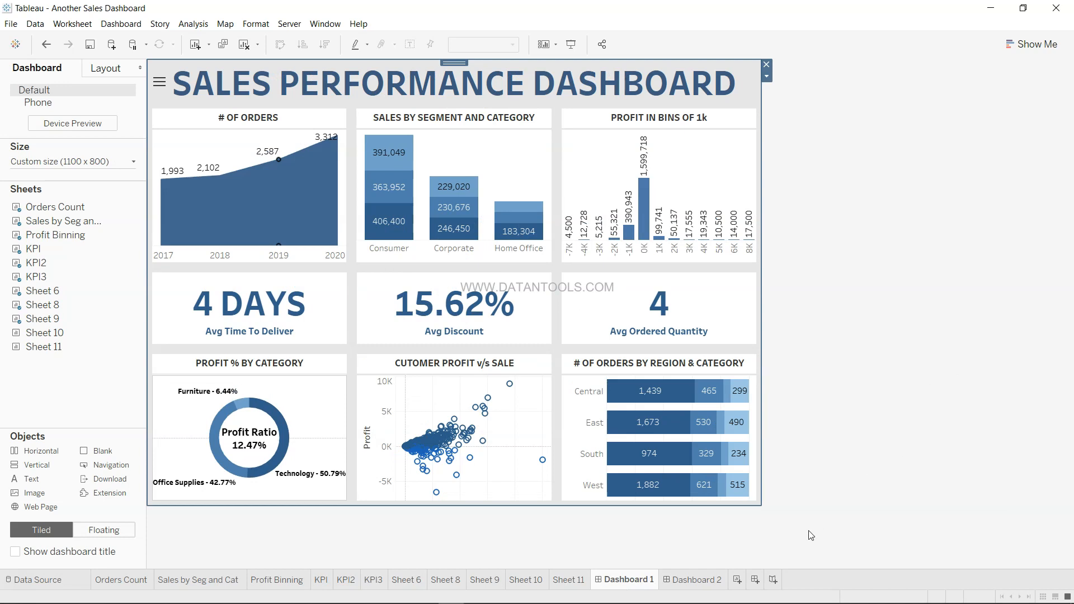
click(696, 580)
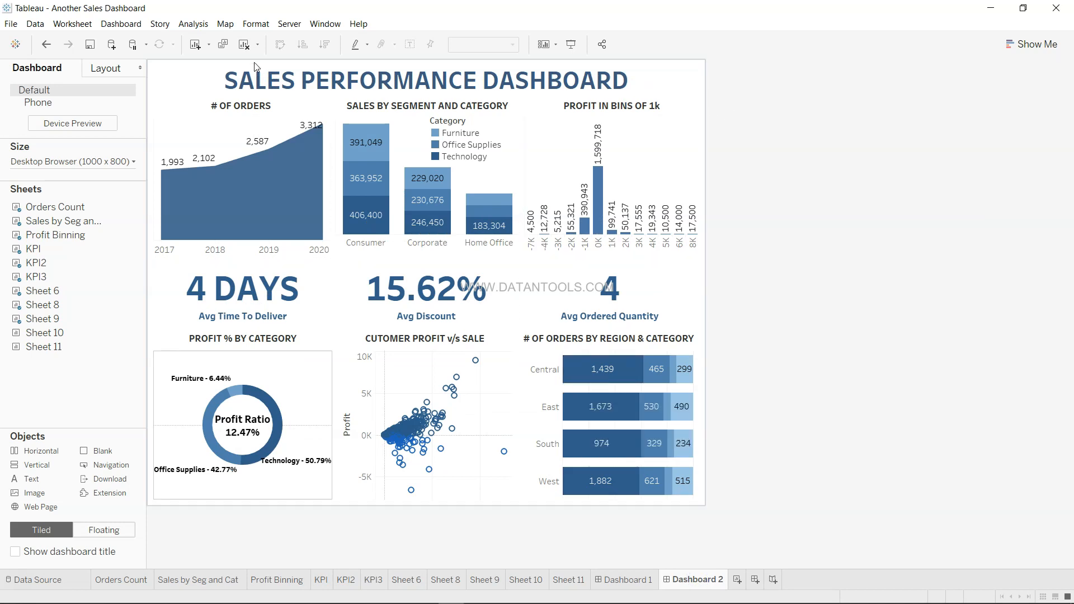
click(123, 69)
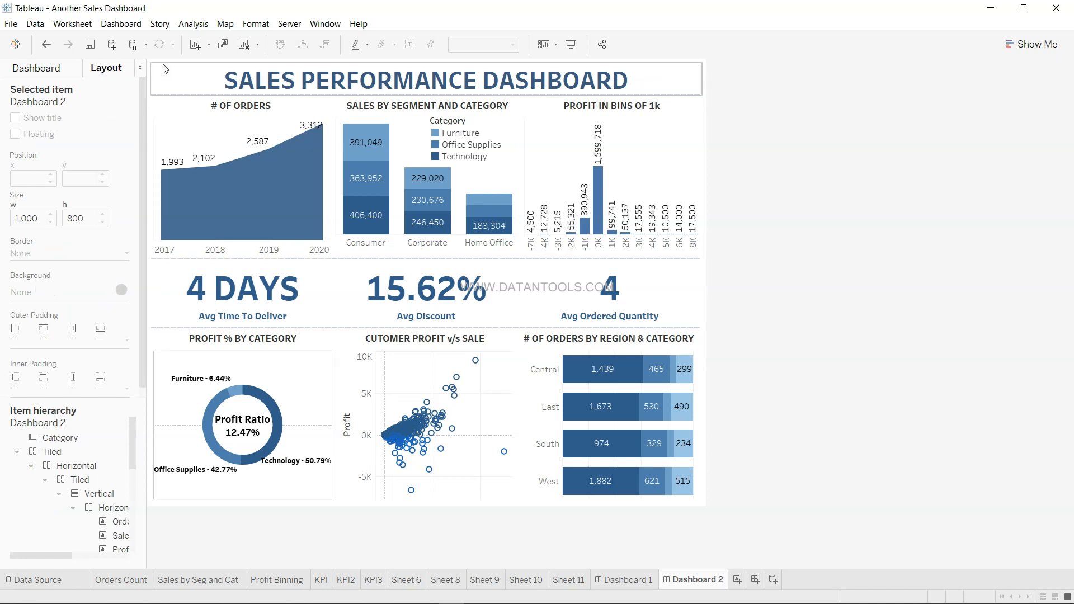
click(151, 67)
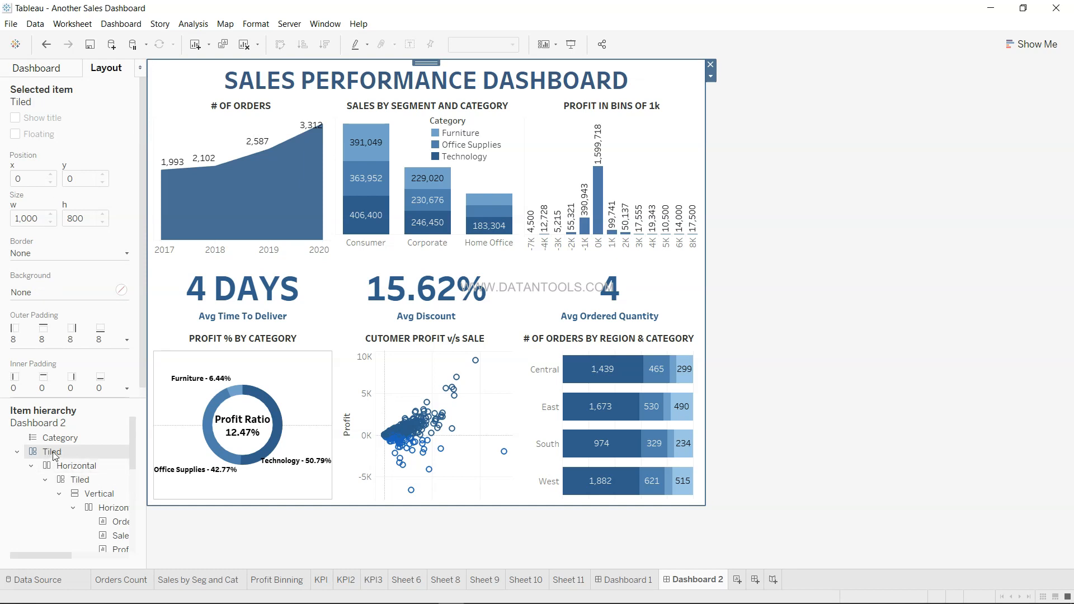
click(121, 290)
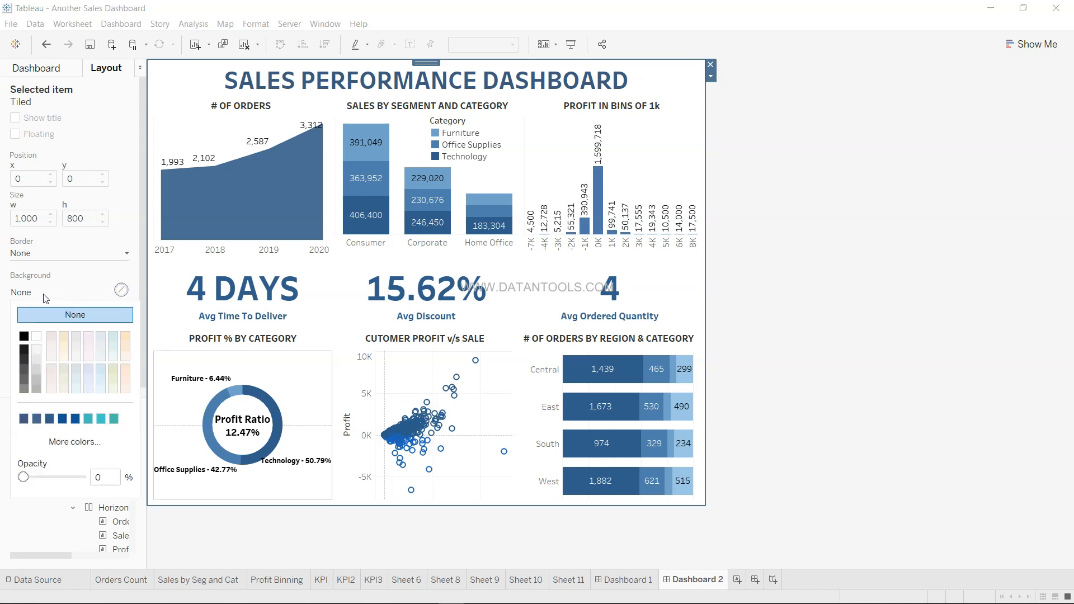
click(35, 352)
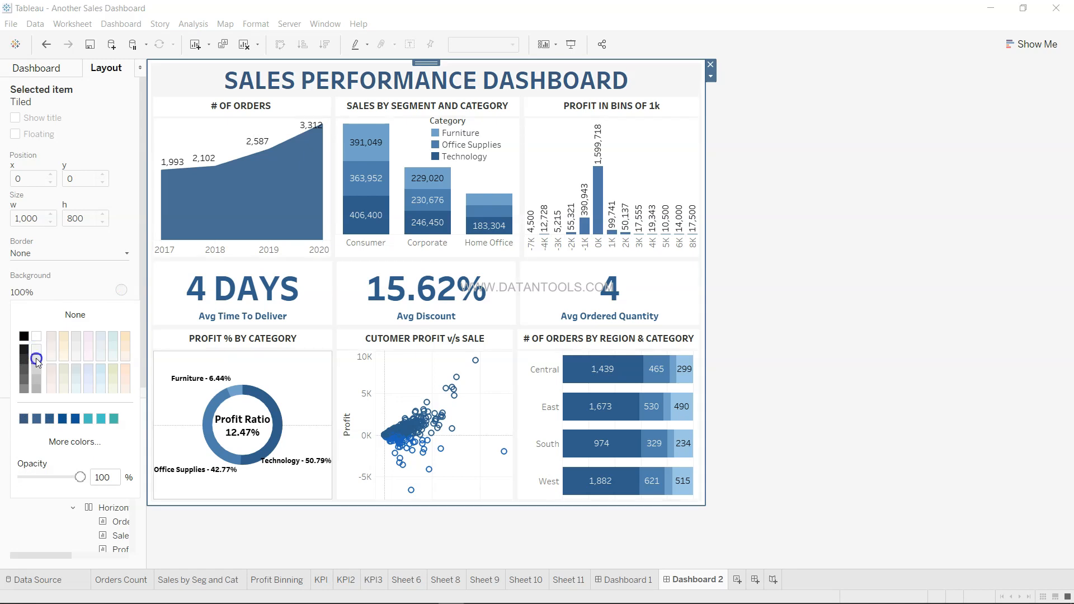
click(36, 358)
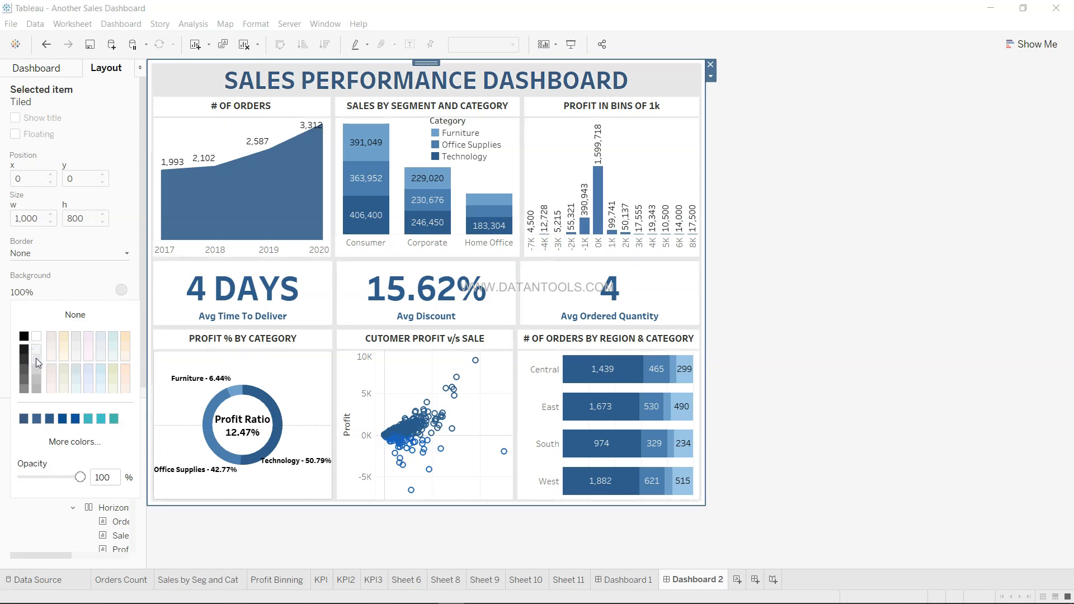
click(939, 350)
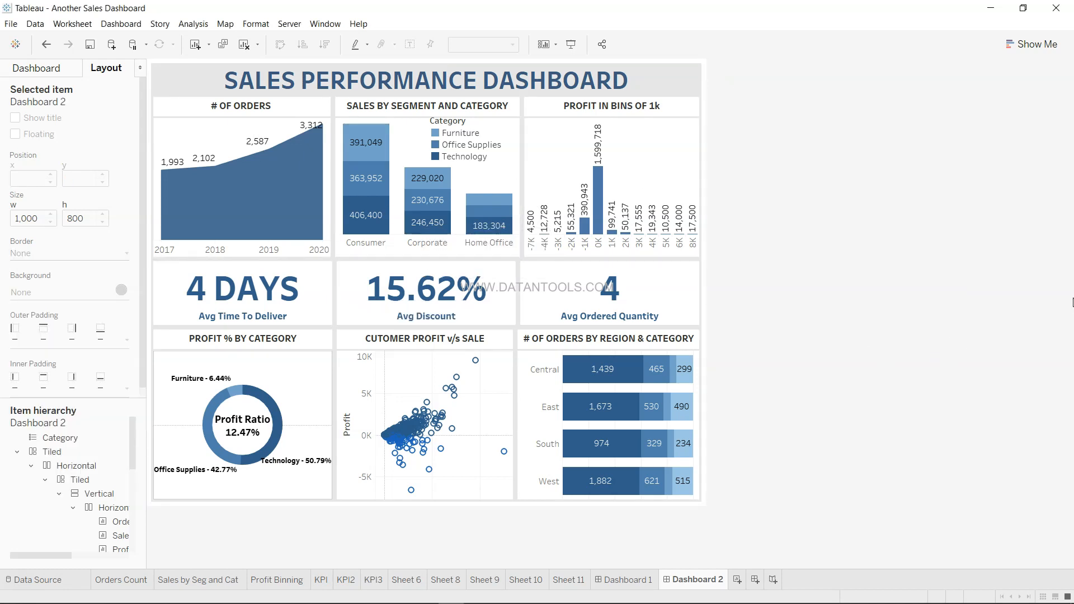
Step: Fine-tune the column dividers in the first and second rows so they line up with the third row's dividers
click(518, 283)
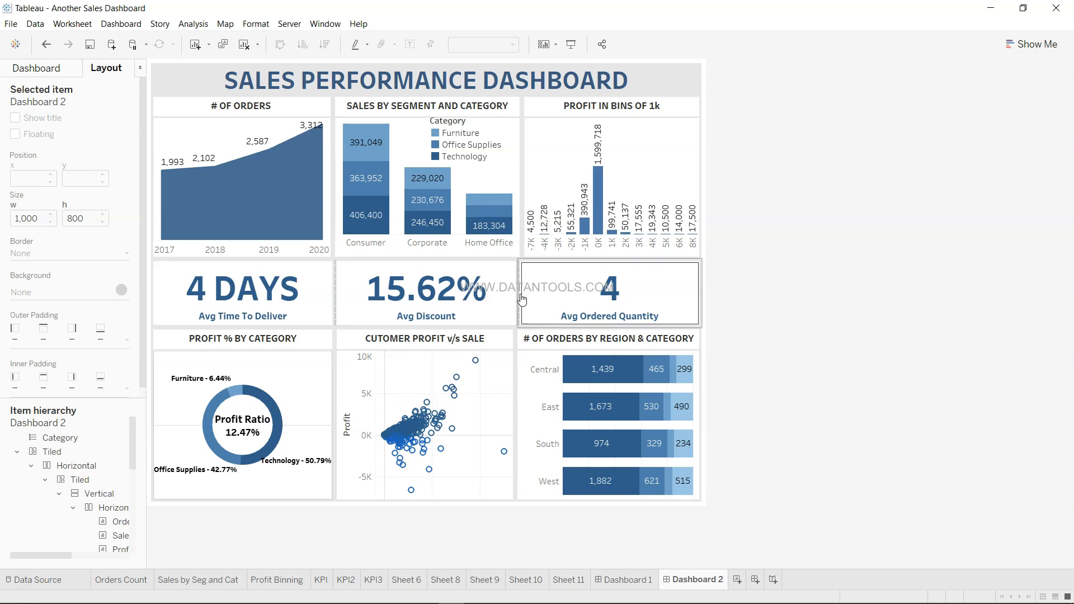
click(517, 298)
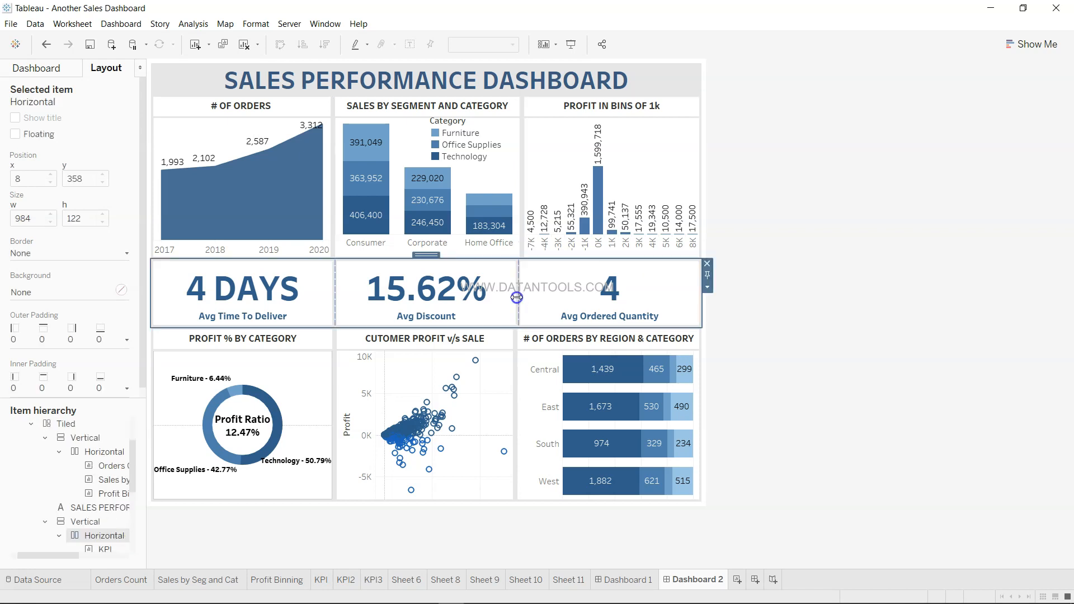
drag(516, 298, 511, 299)
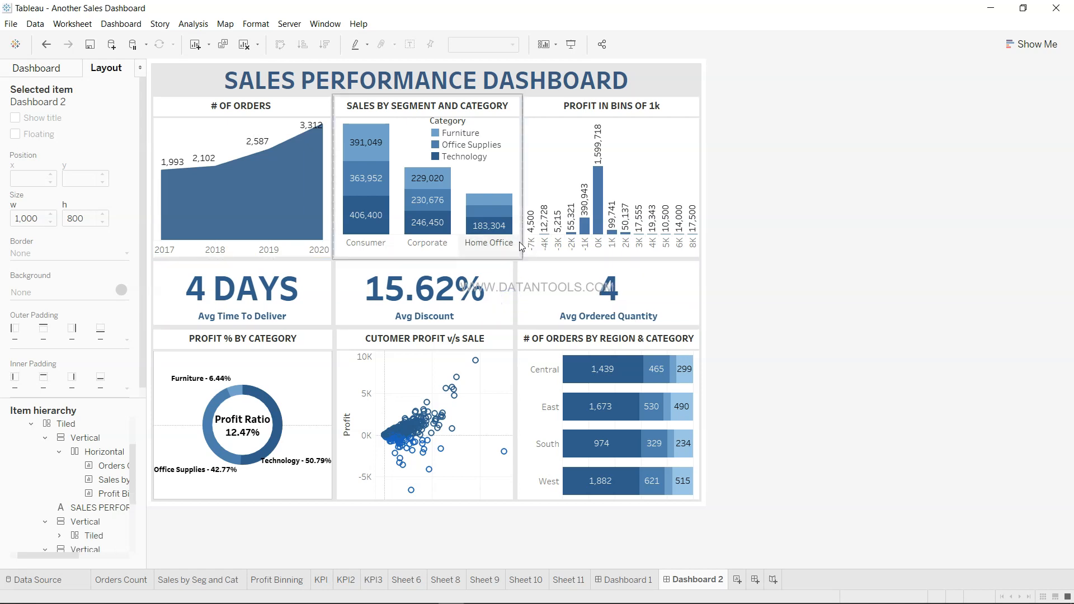
drag(521, 241, 514, 242)
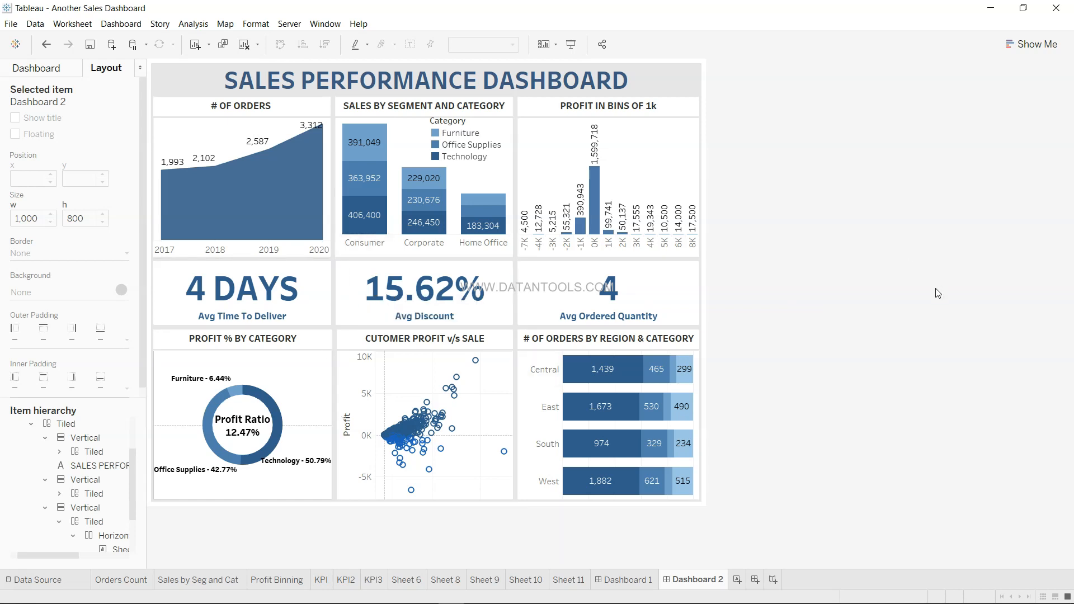
drag(333, 301, 333, 301)
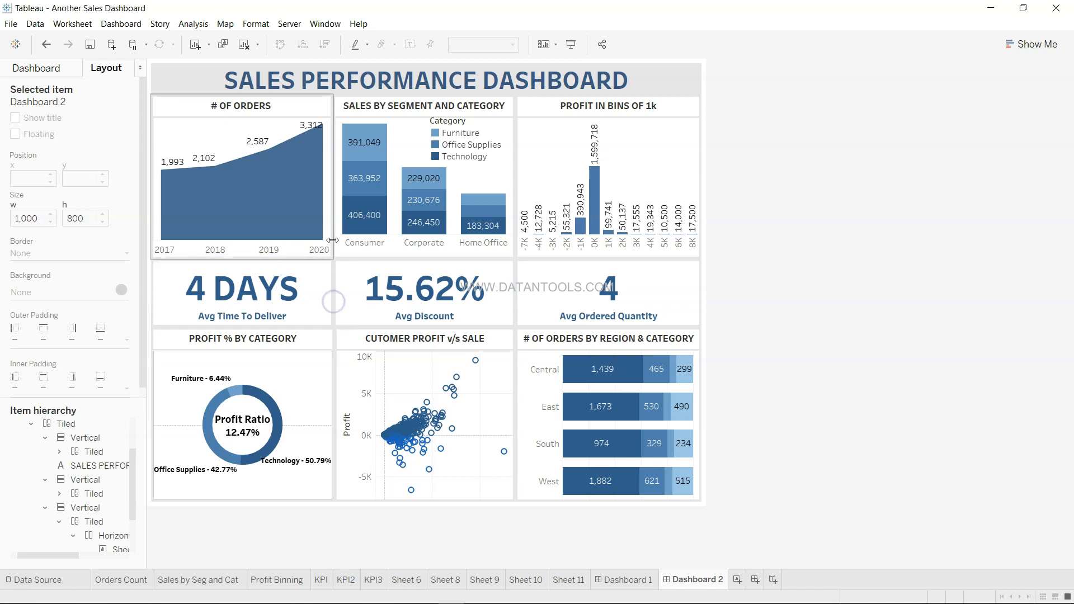
drag(336, 240, 336, 240)
click(856, 324)
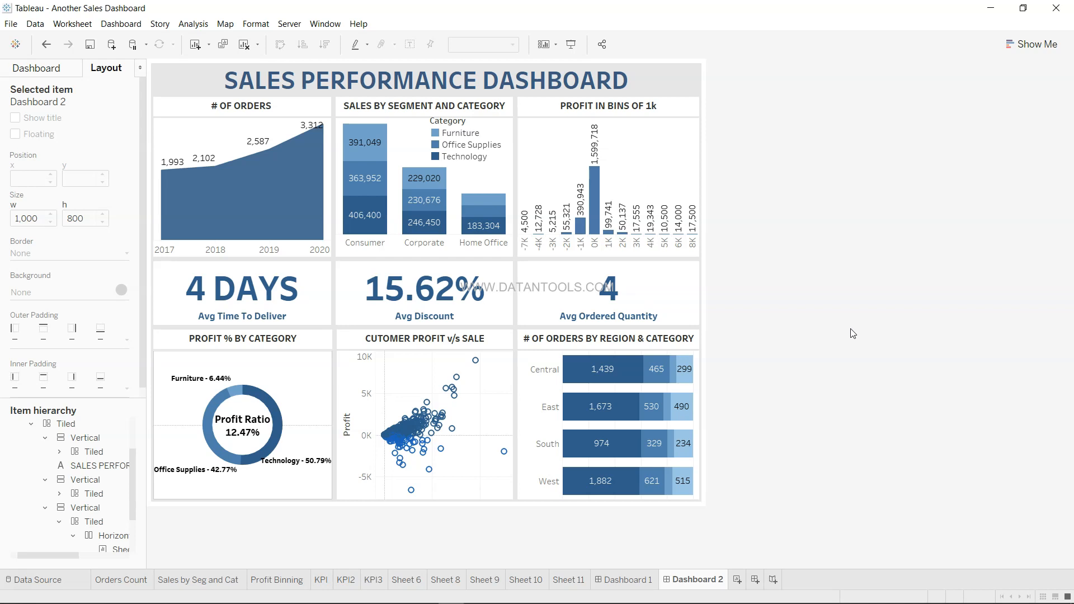
Step: Compare with Dashboard 1, and set the outer padding of Dashboard 2's # of Orders chart to 9 on all sides
click(632, 580)
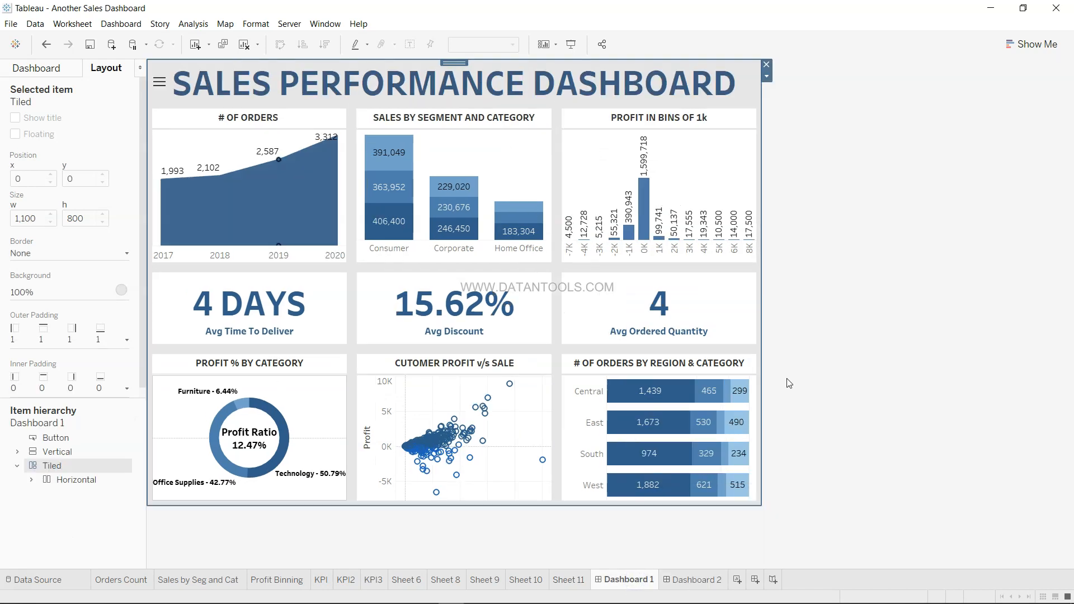
click(698, 578)
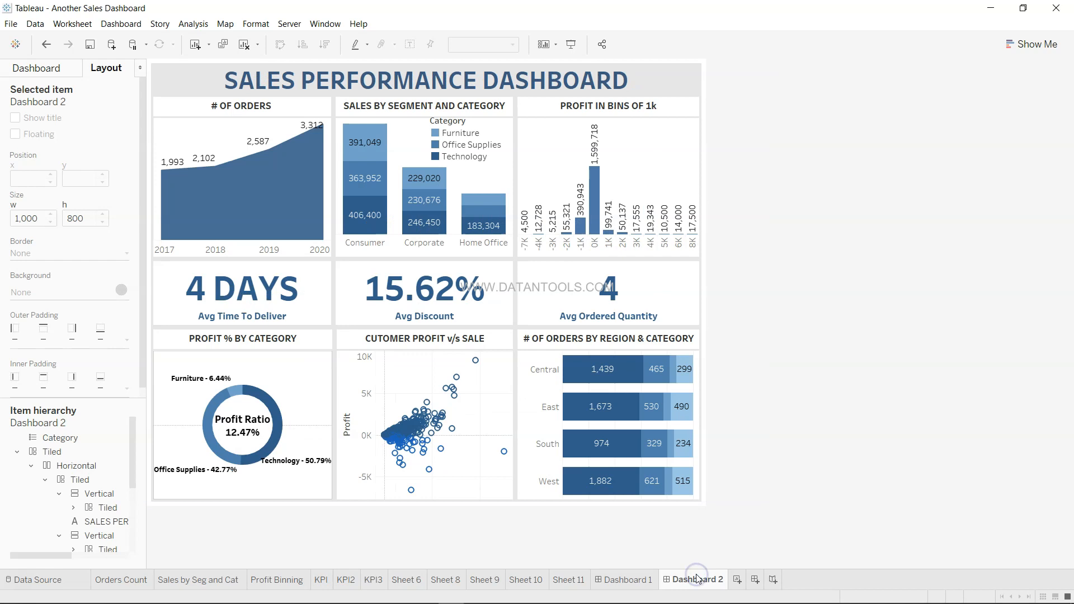
click(183, 112)
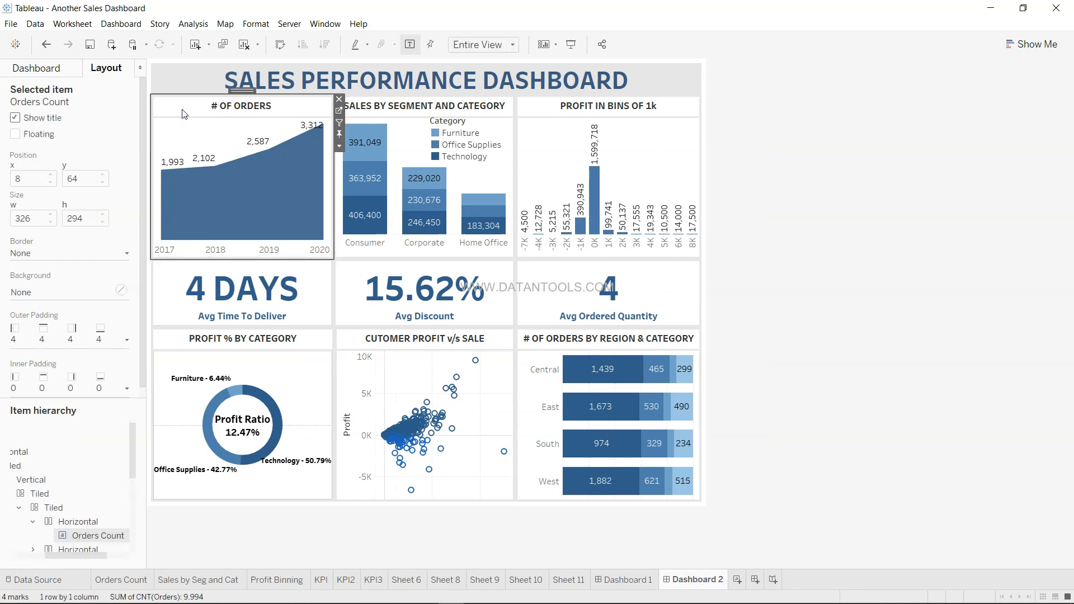
click(128, 341)
click(113, 403)
click(113, 402)
click(113, 403)
click(113, 403)
click(113, 402)
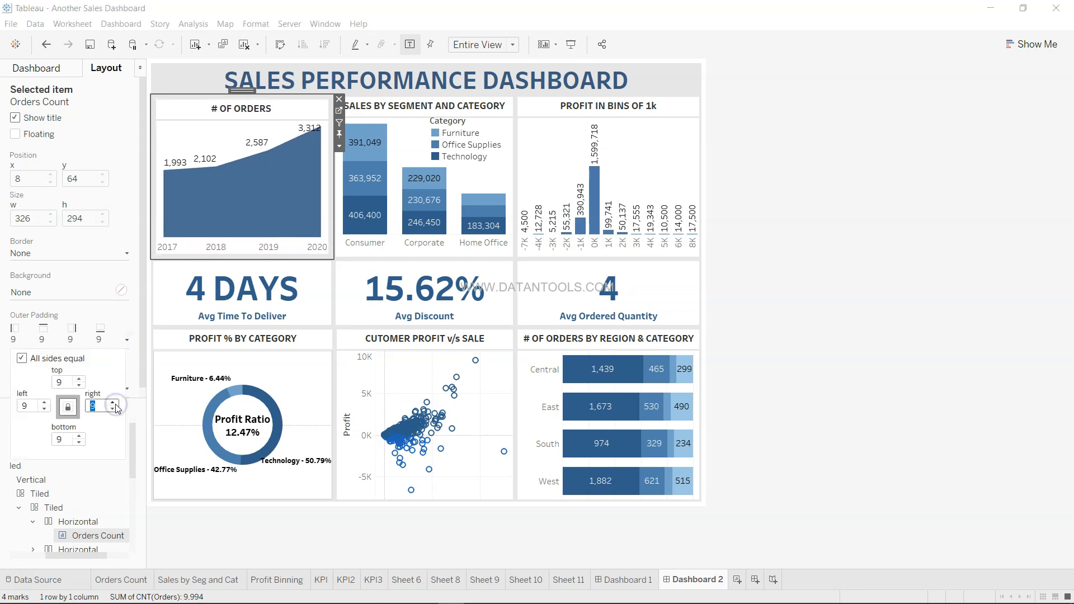
Step: Set the outer padding of the Sales by Segment and Category chart to 9 on all sides
click(506, 113)
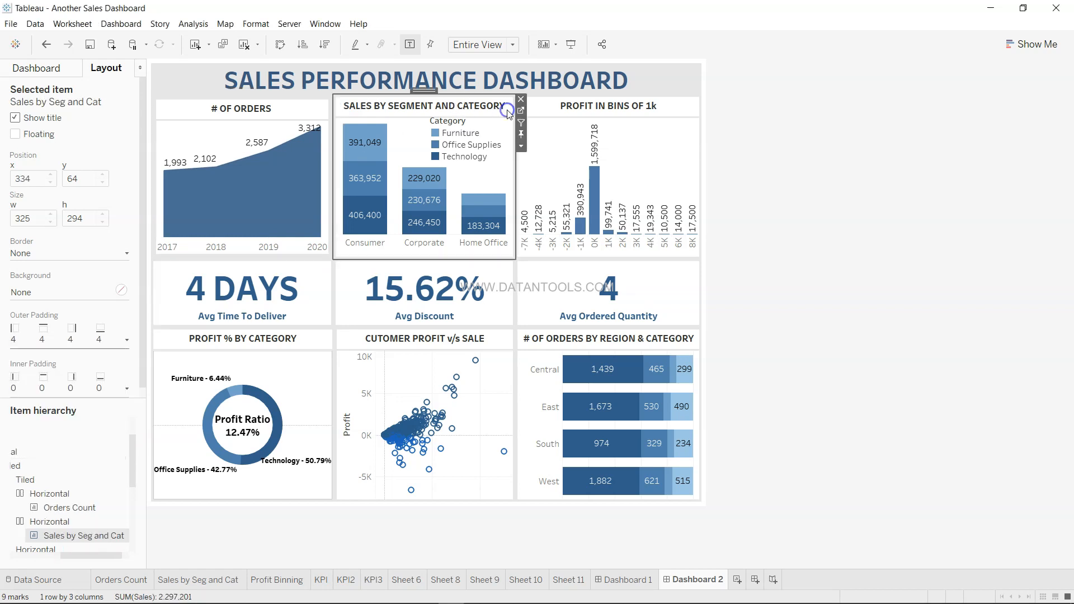
click(126, 338)
click(115, 403)
click(114, 403)
click(115, 403)
click(114, 404)
click(115, 404)
click(114, 403)
click(115, 410)
Step: Set the outer padding of the Profit in Bins of 1k chart to 9 on all sides
click(551, 116)
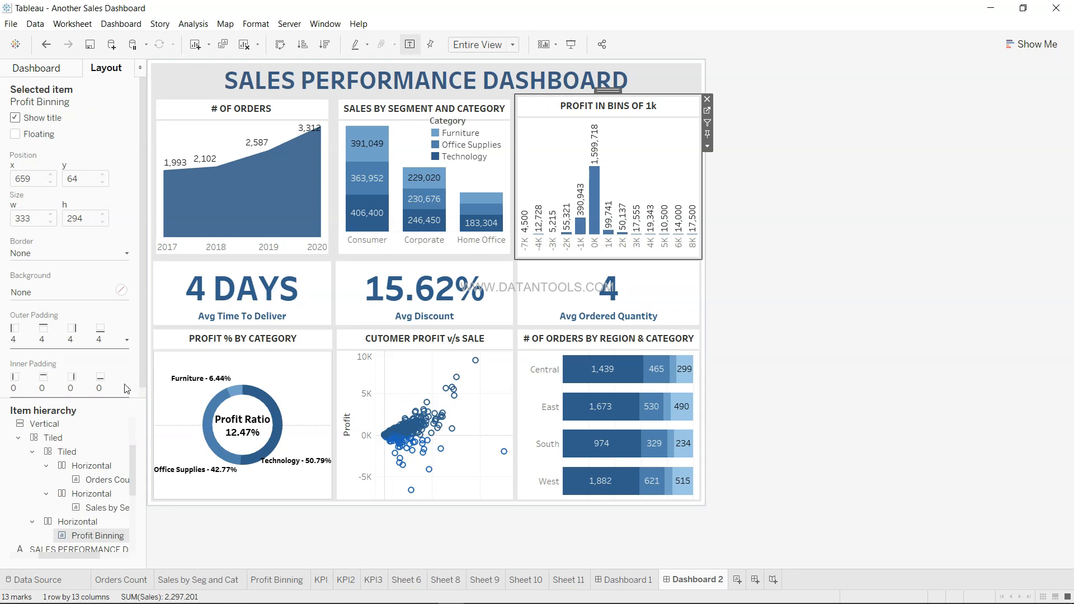
click(127, 342)
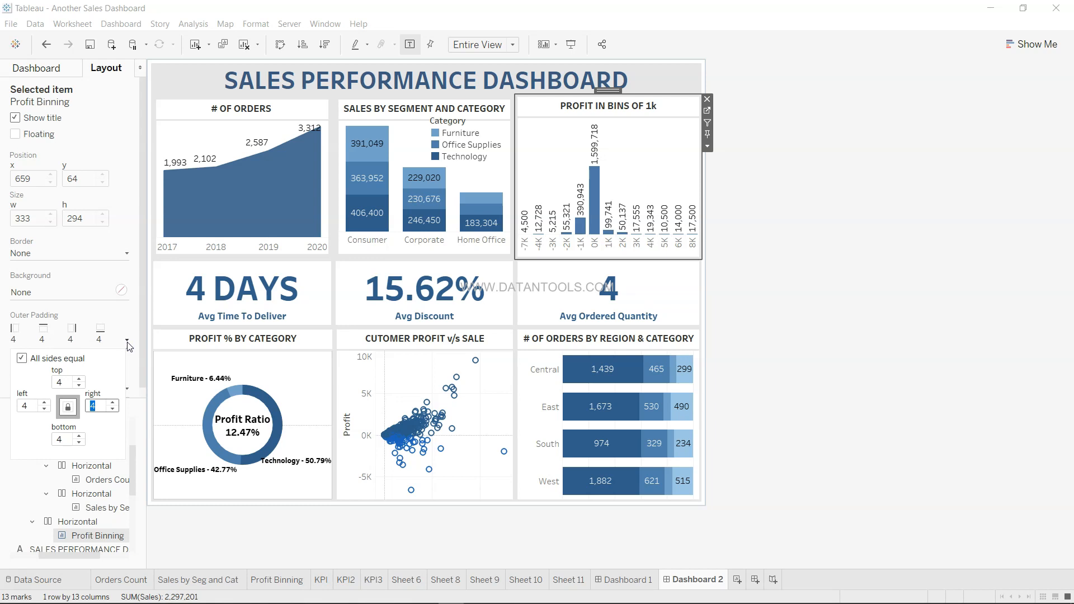
click(112, 403)
click(113, 403)
click(113, 403)
click(112, 403)
click(112, 403)
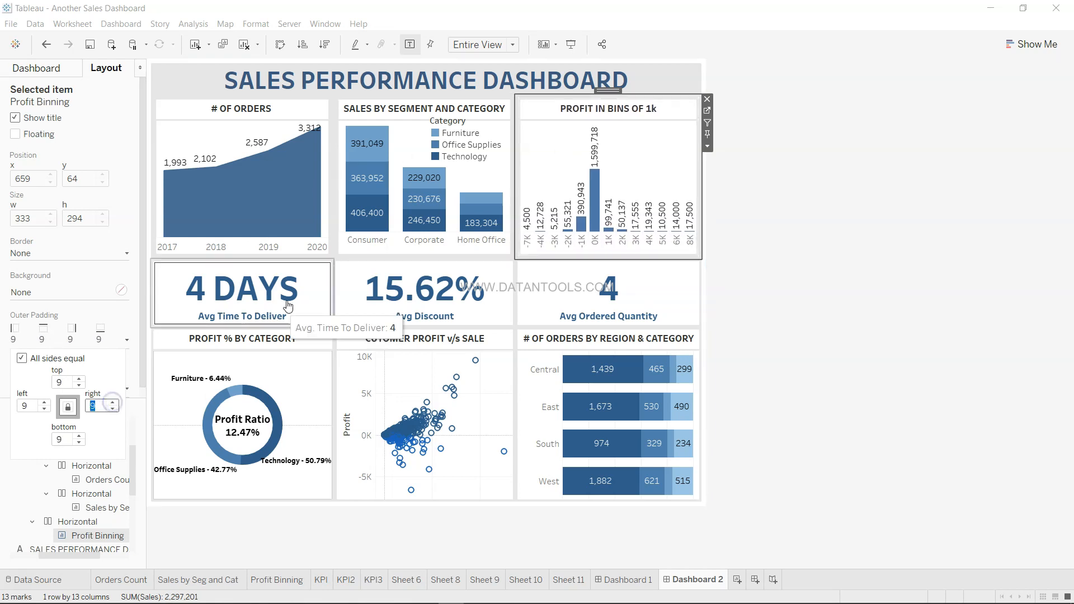
Step: Set the outer padding of the Avg Time To Deliver KPI to 9 on all sides
click(316, 284)
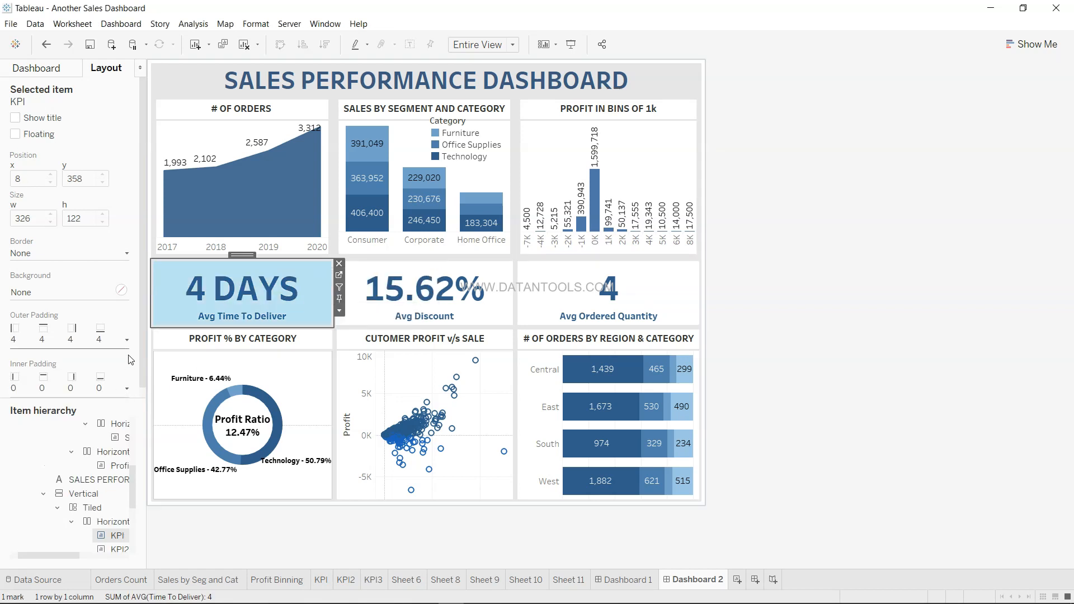
click(127, 340)
click(113, 404)
click(113, 404)
click(113, 403)
click(113, 404)
click(113, 404)
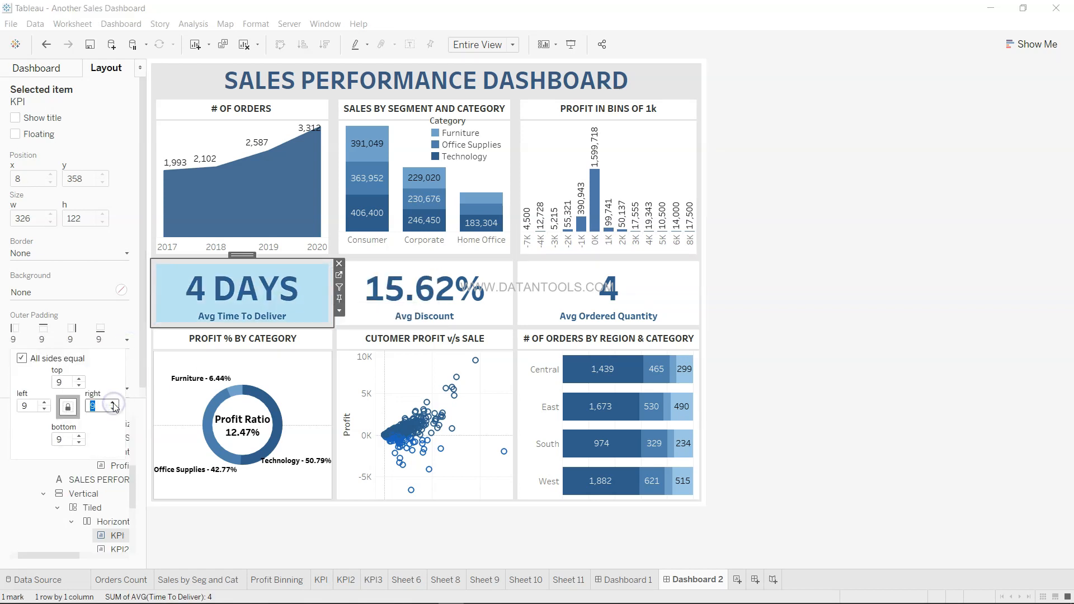
Step: Set the outer padding of the Avg Discount KPI to 9 on all sides
click(496, 265)
click(128, 341)
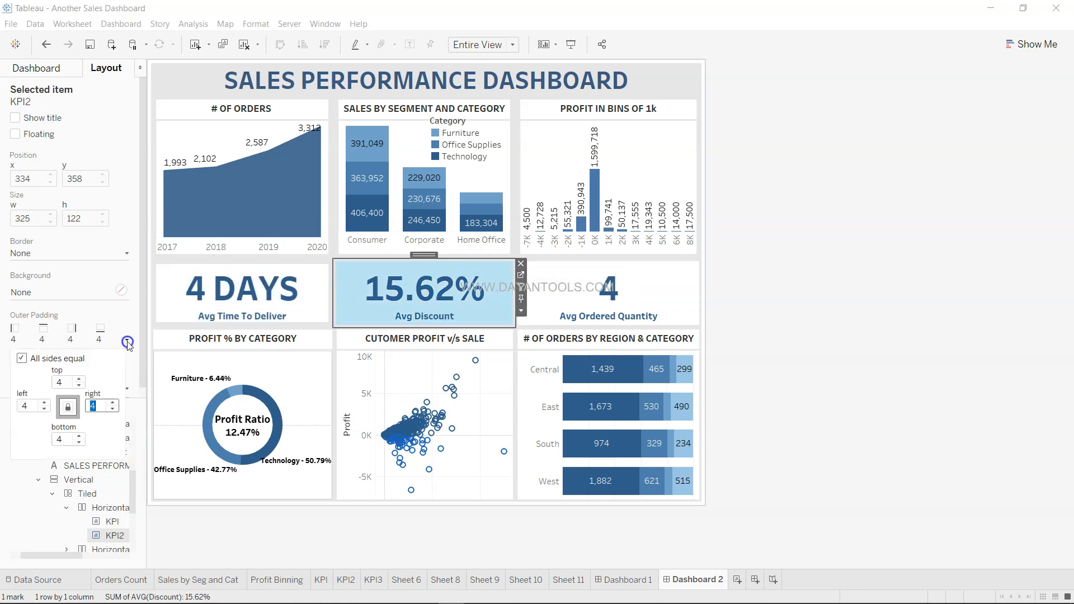
click(112, 402)
click(112, 403)
click(112, 403)
click(112, 403)
click(112, 403)
Step: Set the outer padding of the Avg Ordered Quantity KPI to 9 on all sides and clear its mark selection
click(689, 282)
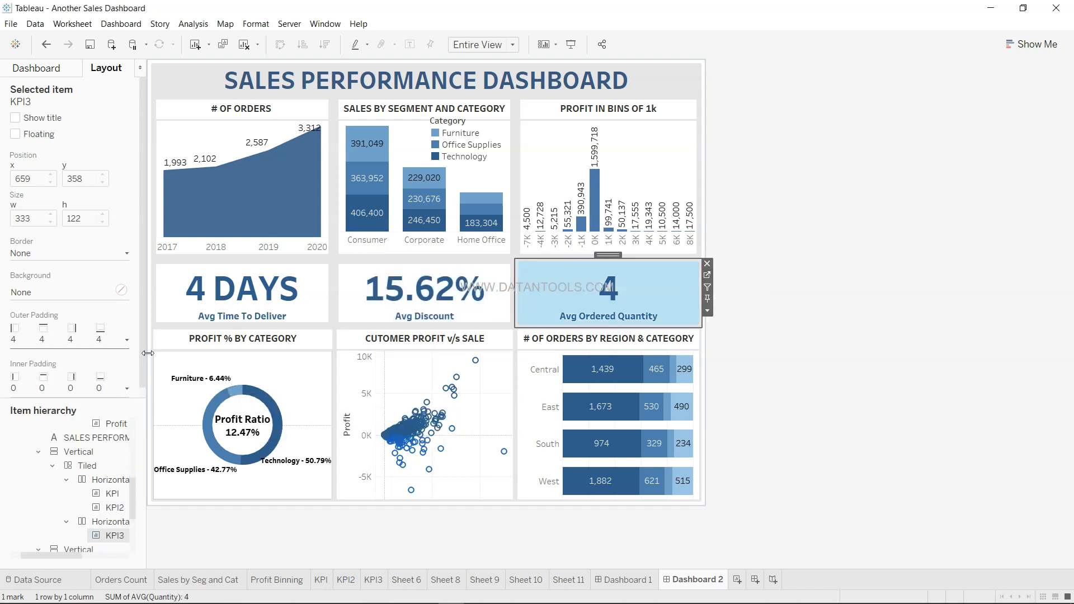
click(127, 341)
click(114, 403)
click(114, 402)
click(114, 402)
click(114, 402)
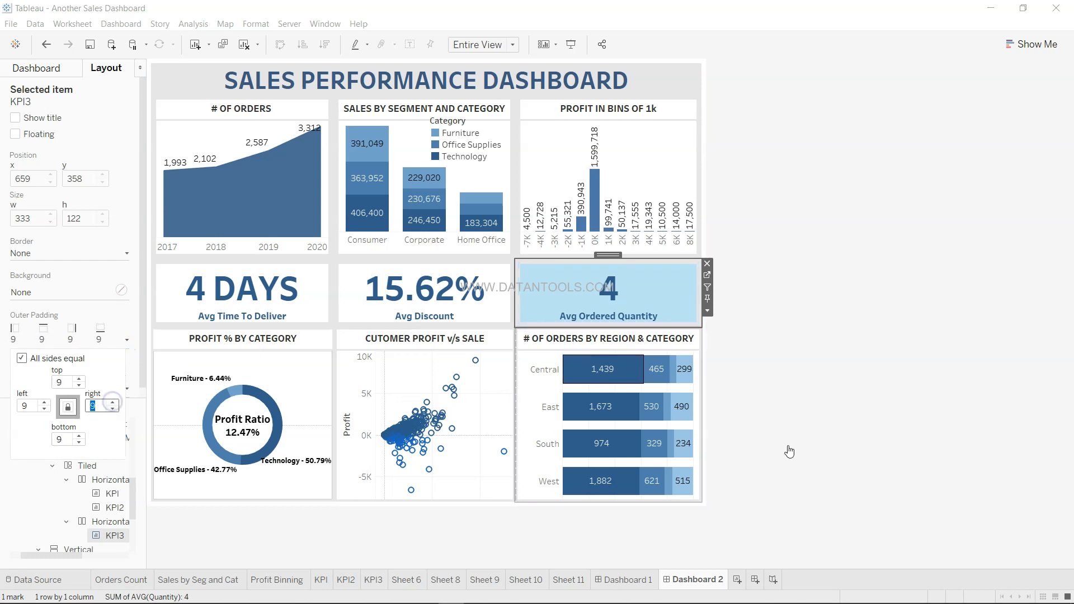
click(784, 361)
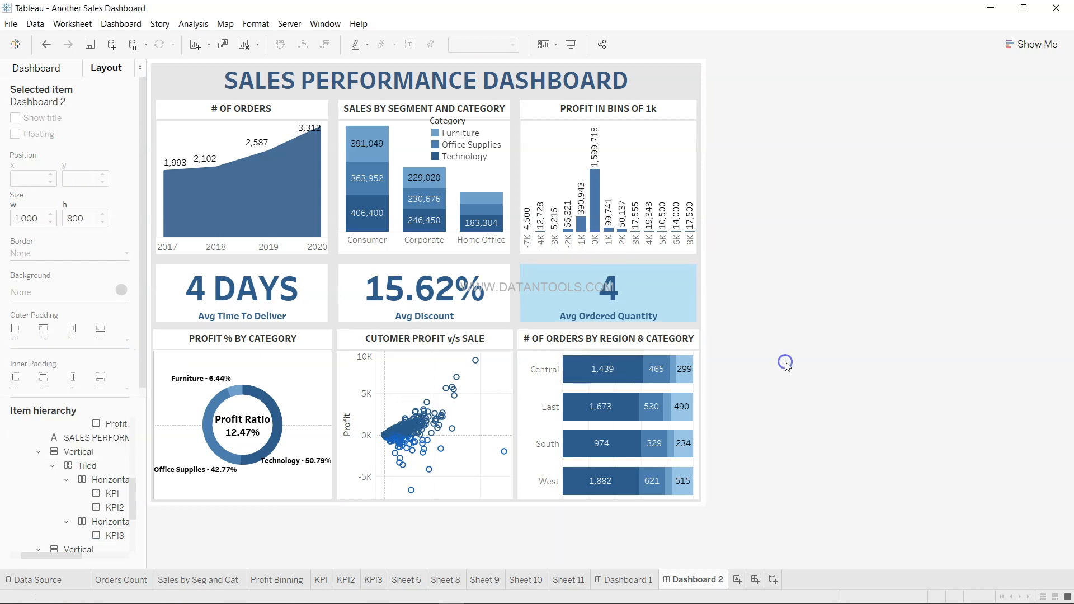
click(567, 291)
click(819, 364)
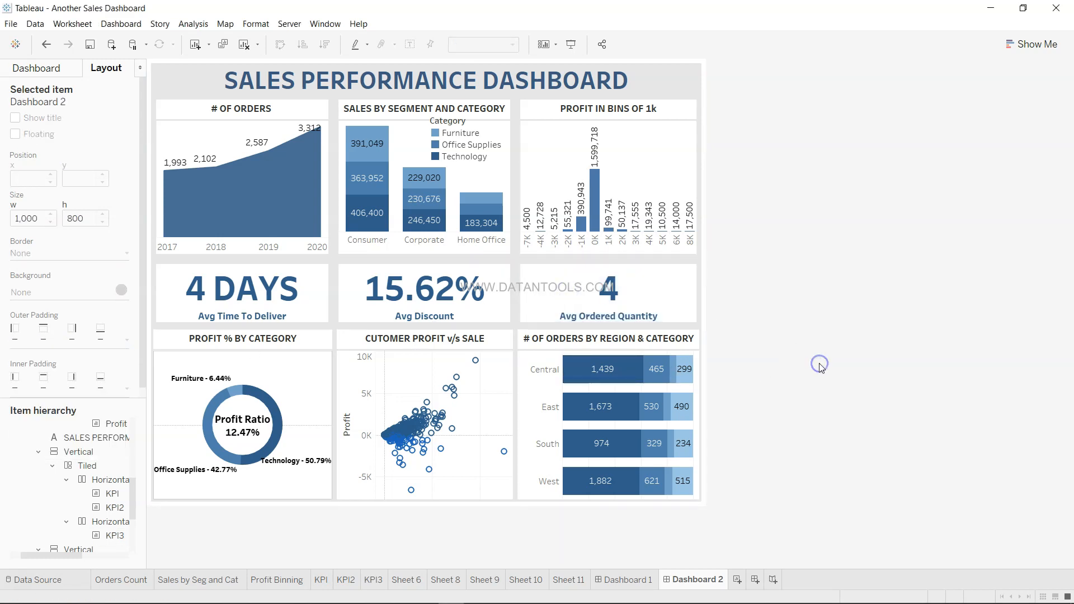
Step: Set the outer padding of the Profit % by Category donut chart to 9 on all sides
click(322, 355)
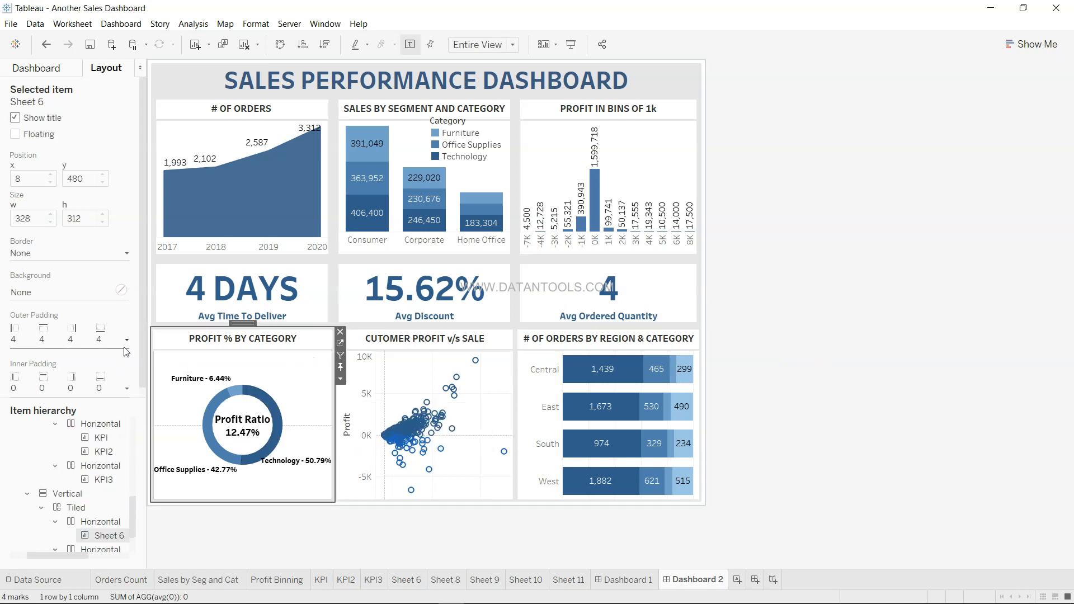
click(126, 340)
click(117, 404)
click(116, 404)
click(117, 404)
click(117, 404)
click(116, 403)
Step: Set the outer padding of the customer profit versus sale scatter plot to 9 on all sides
click(480, 350)
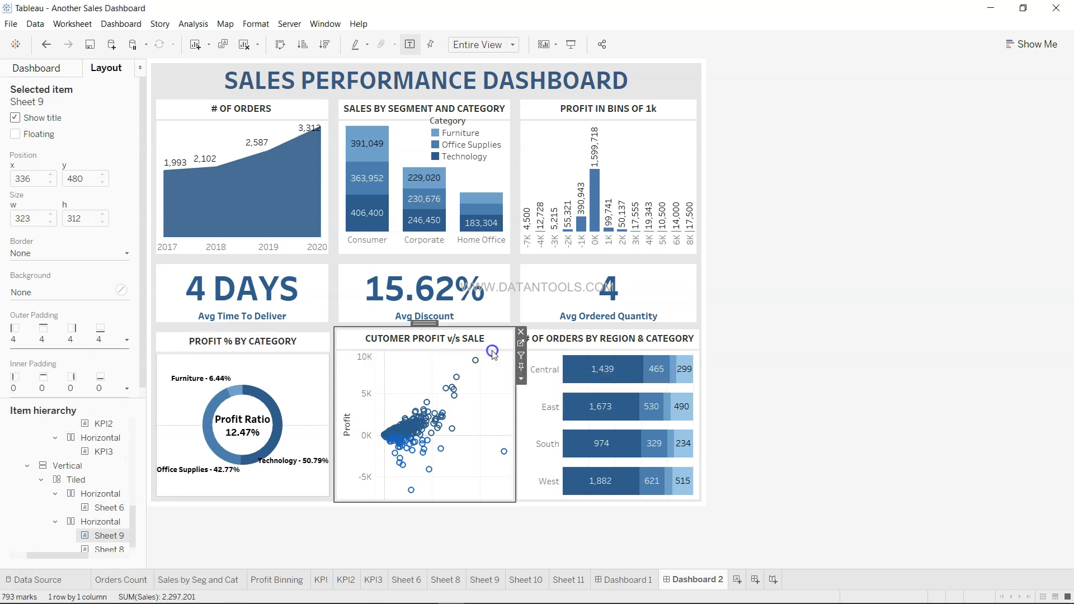
click(128, 341)
click(115, 403)
click(115, 403)
click(115, 404)
click(115, 404)
click(115, 403)
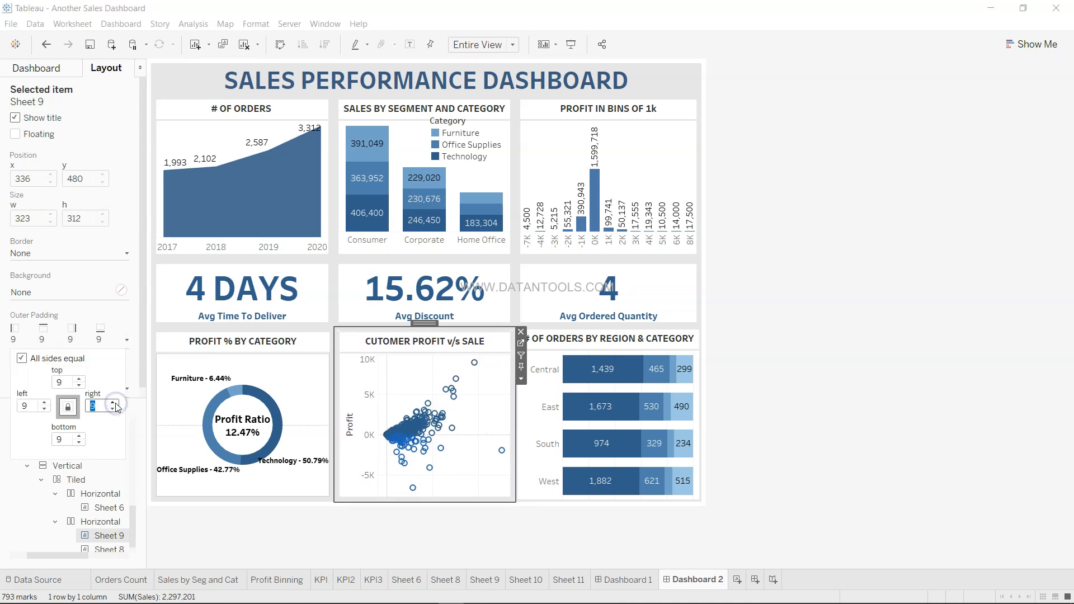
Step: Set the outer padding of the # of Orders by Region & Category chart to 9 on all sides
click(557, 344)
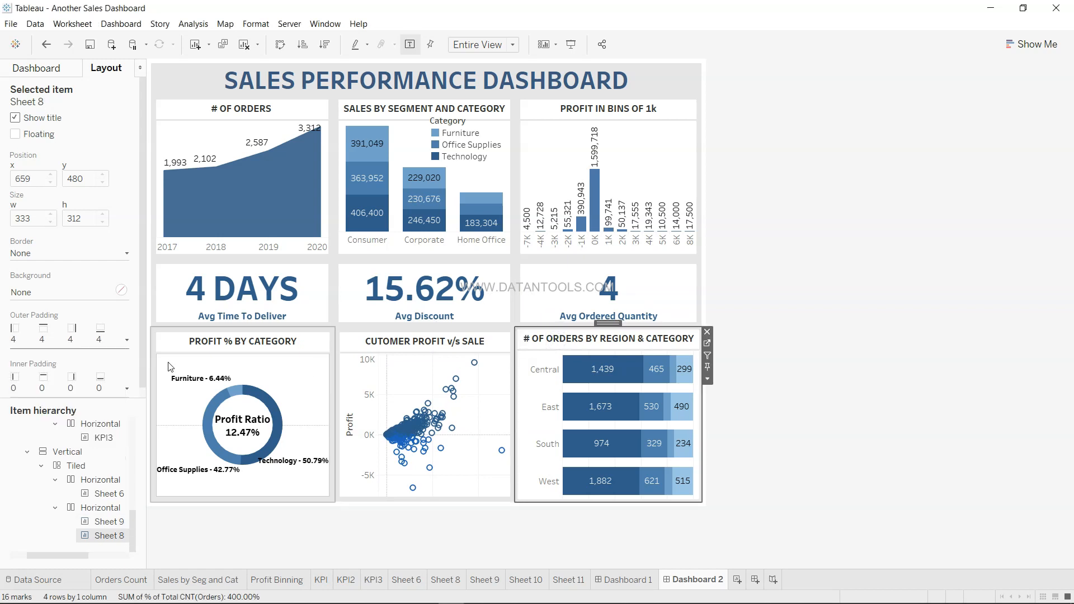
click(127, 342)
click(114, 403)
click(114, 404)
click(114, 404)
click(114, 403)
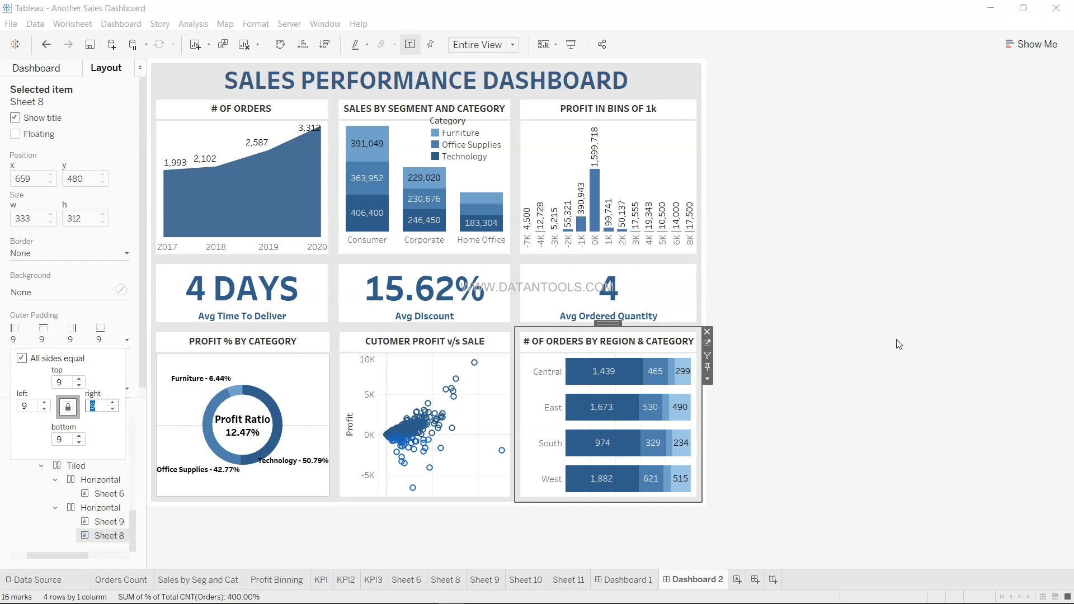
click(894, 359)
Step: Compare Dashboard 2 with Dashboard 1, first in presentation mode and again in the editing view
click(571, 44)
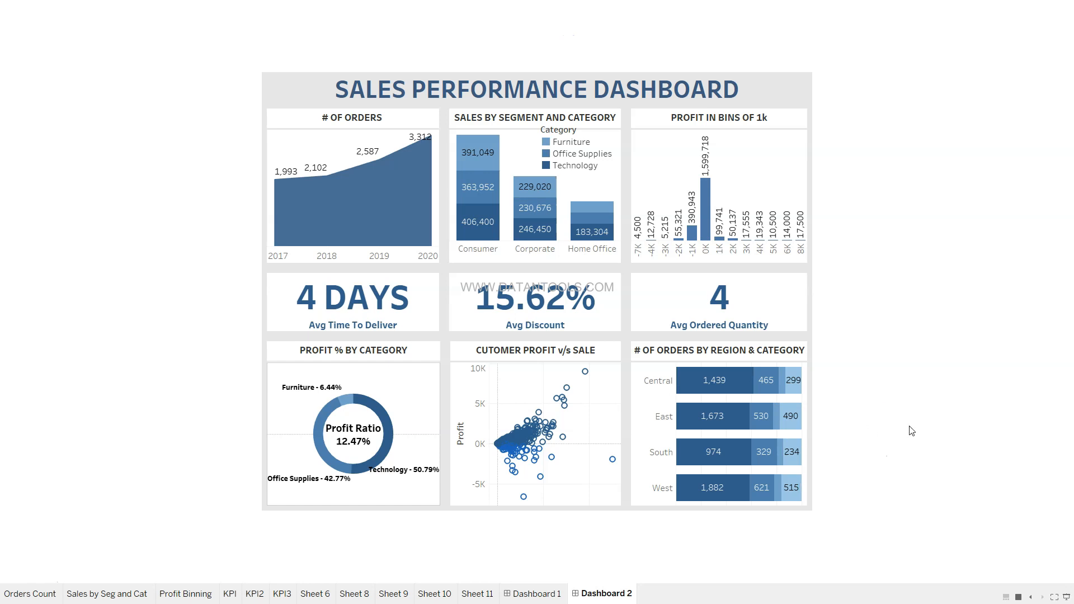
click(534, 593)
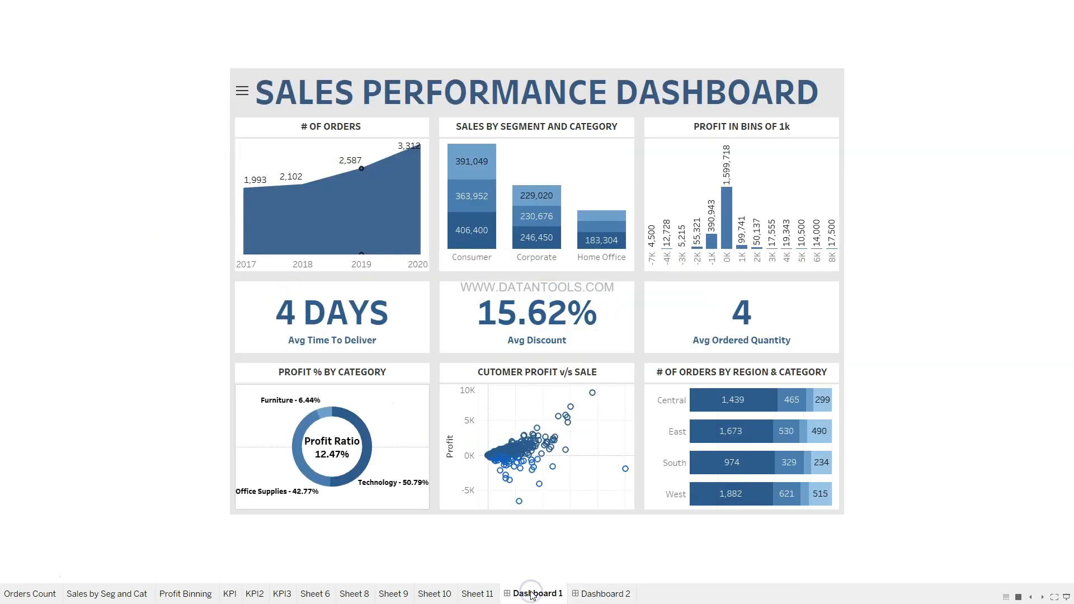
click(604, 593)
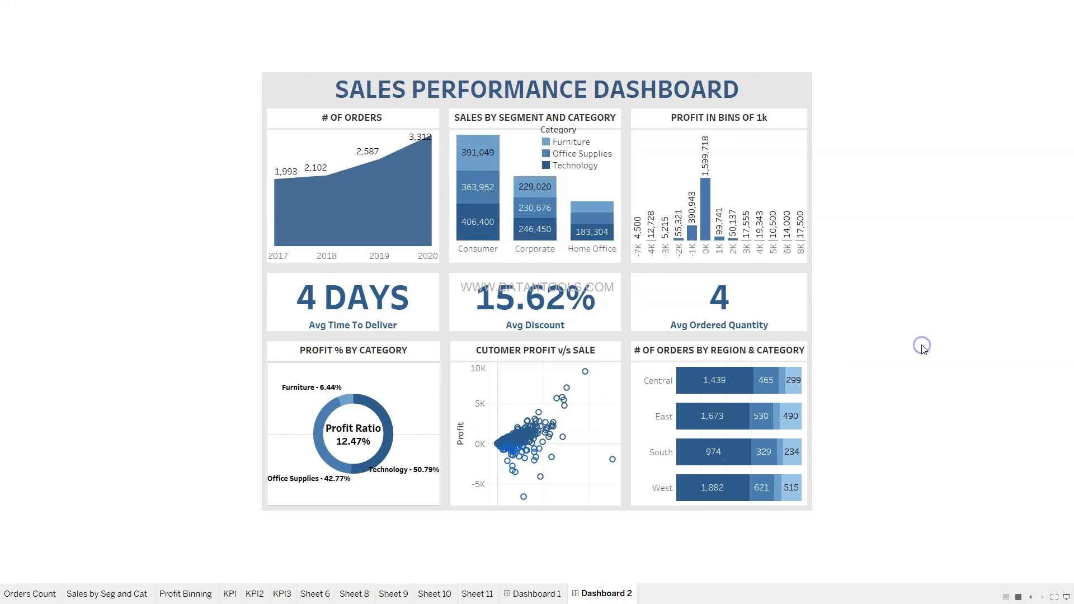
key(Escape)
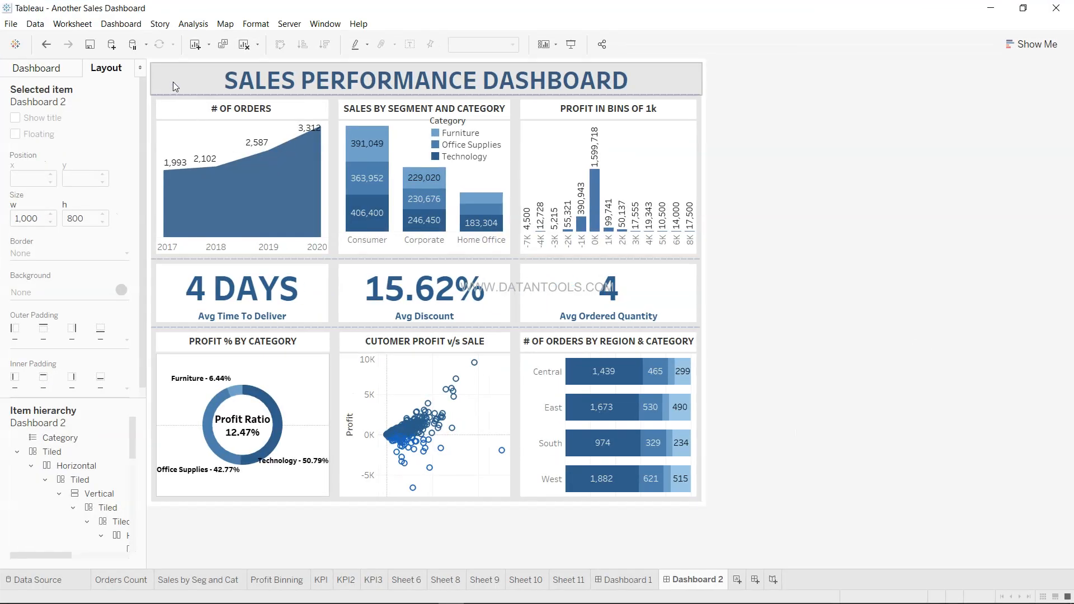
click(640, 582)
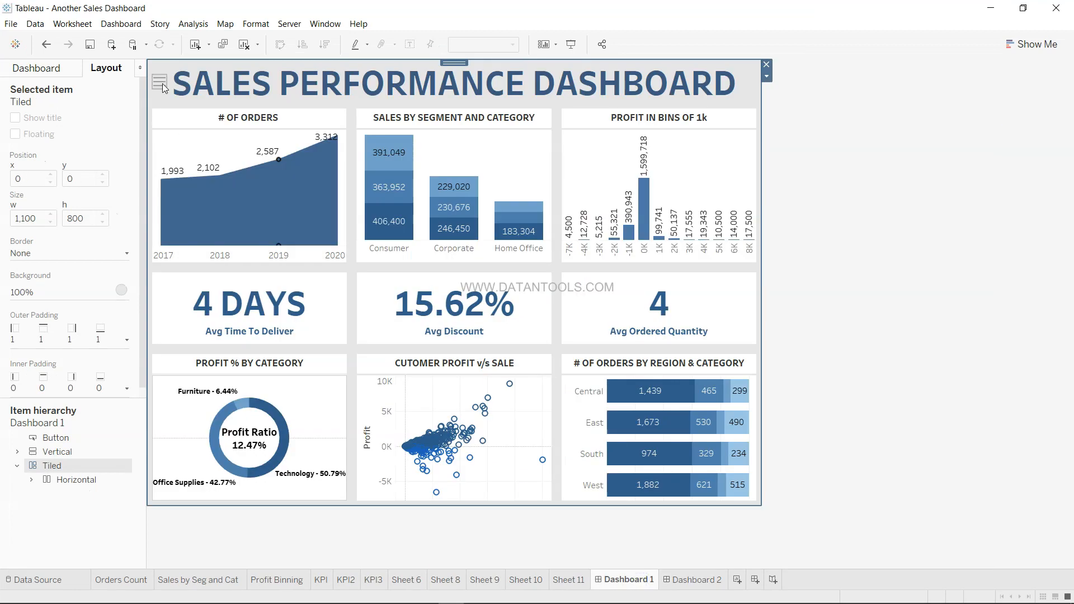
click(691, 584)
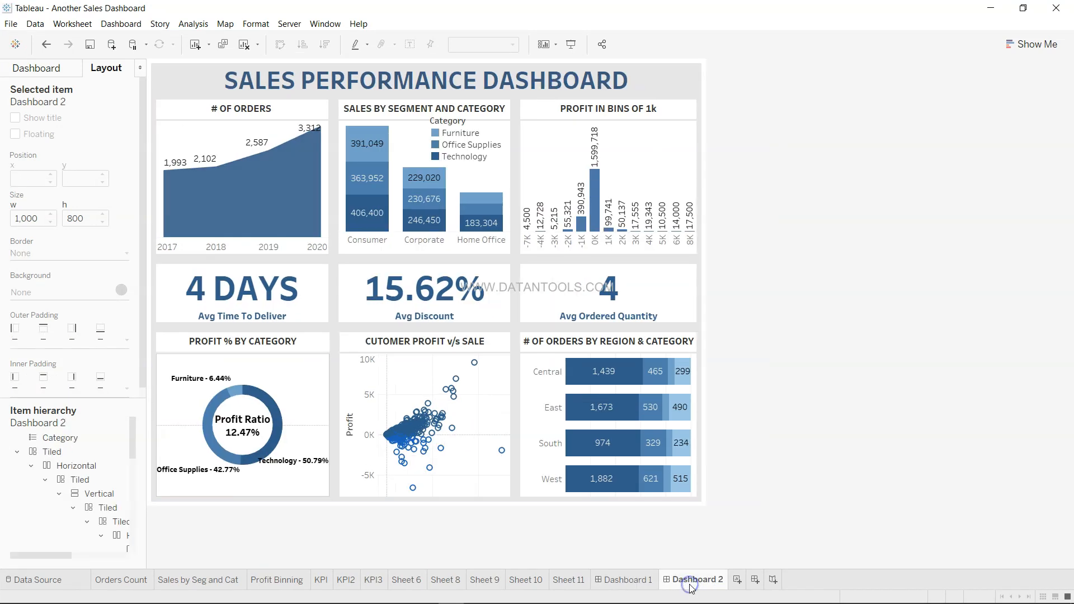
Step: Set the font size of the SALES PERFORMANCE DASHBOARD title to 36
double_click(459, 90)
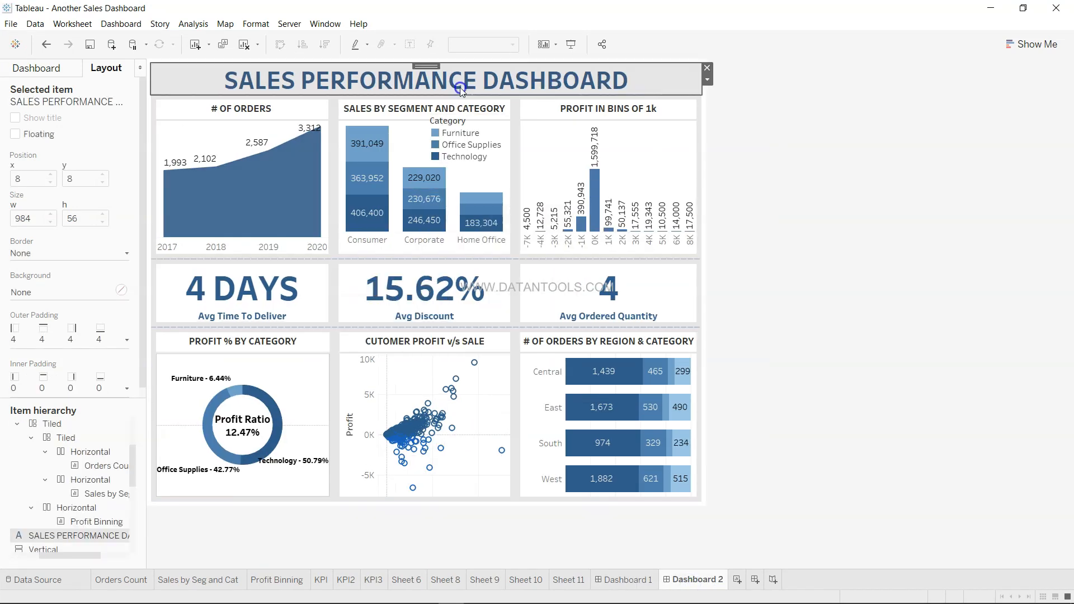
key(ctrl+a)
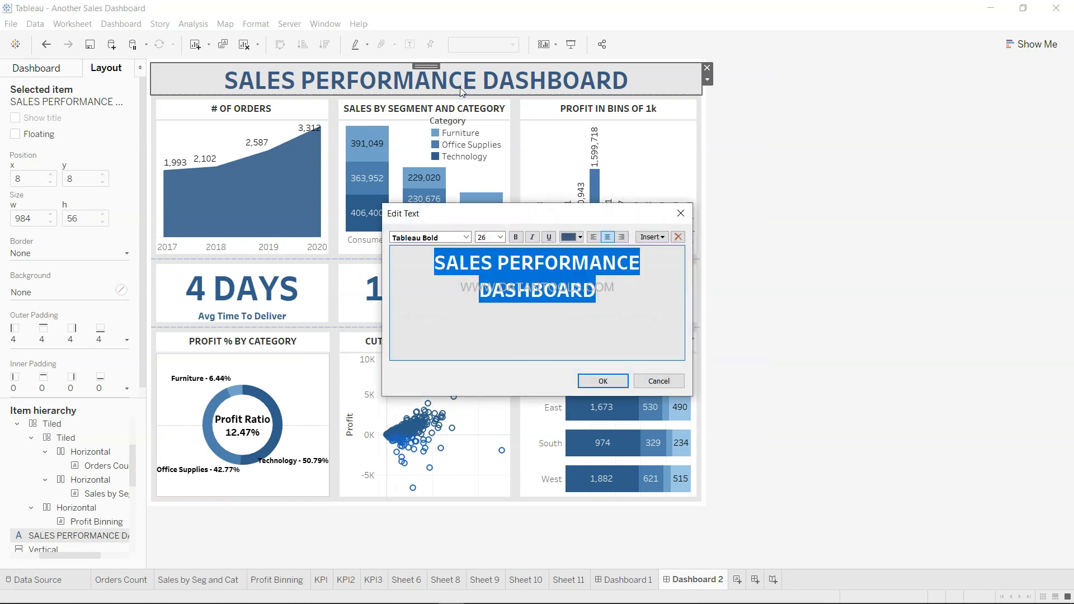
click(500, 237)
click(490, 372)
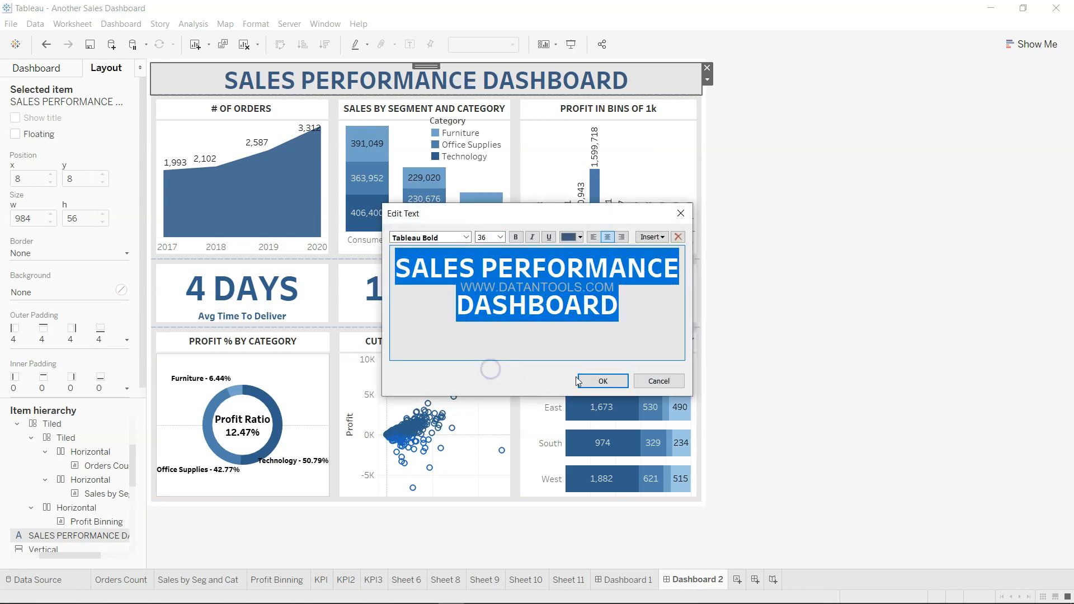
click(607, 380)
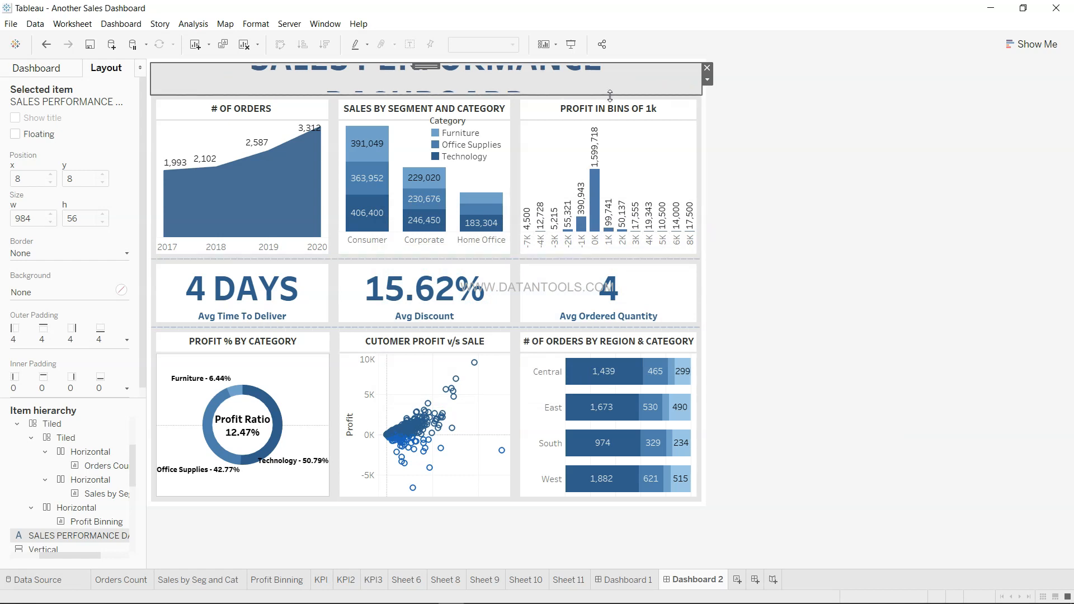
Step: Set the dashboard to a custom fixed size with a width of 1100 px
click(70, 72)
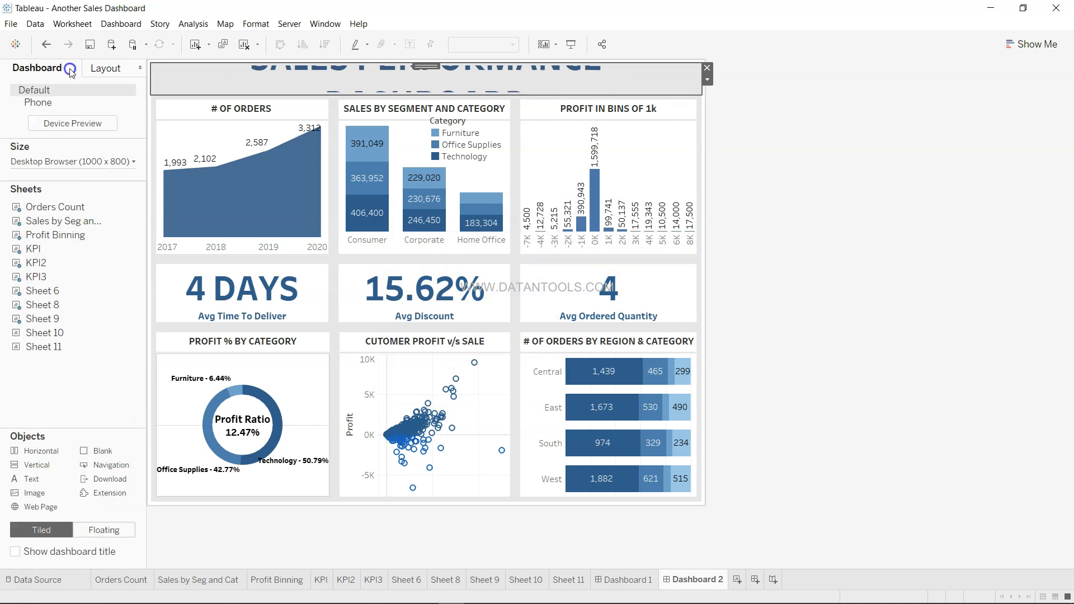
click(120, 164)
click(70, 235)
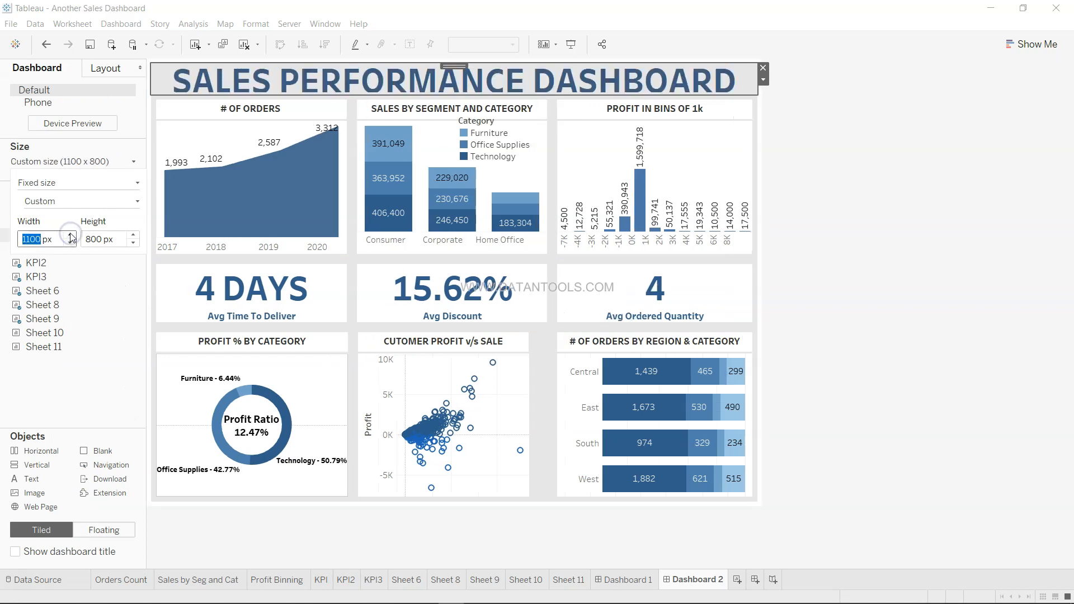
click(878, 248)
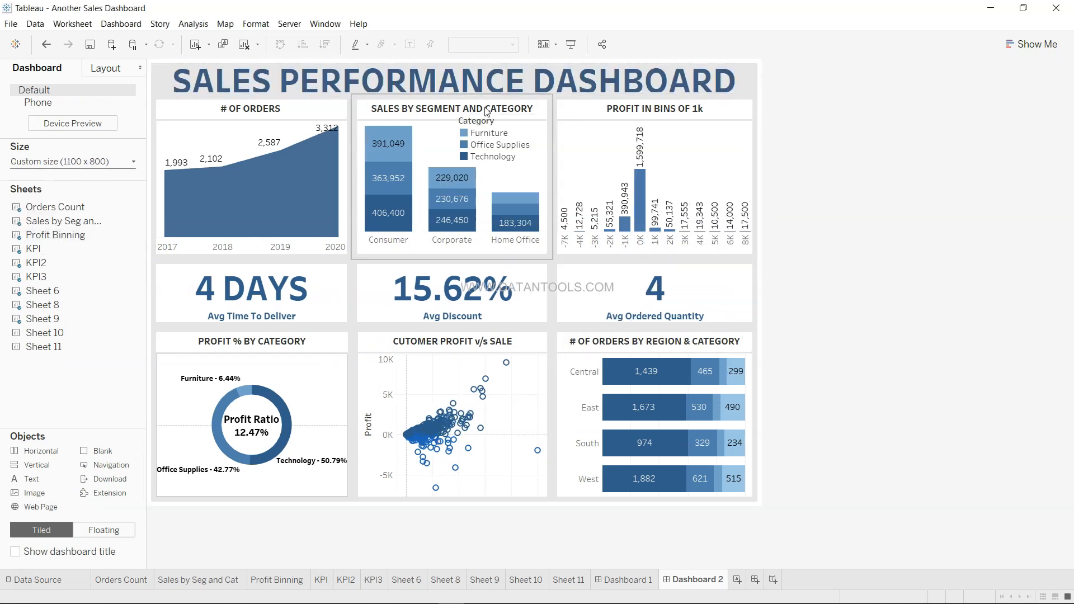
Step: Extend the title area slightly downward so the enlarged dashboard title has more height
click(494, 92)
drag(494, 93, 494, 102)
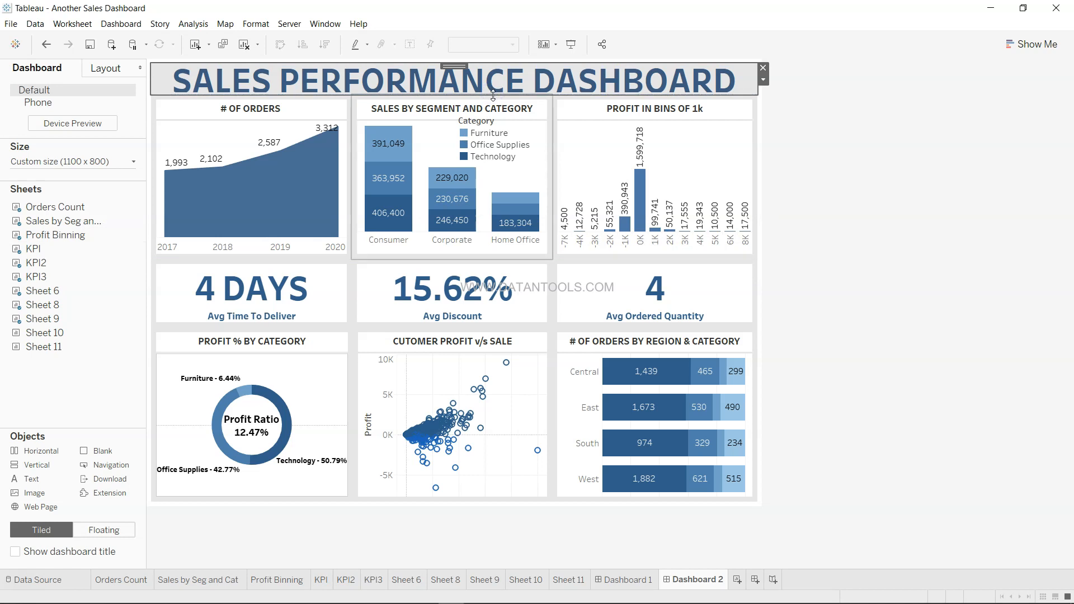
mouse_move(106, 205)
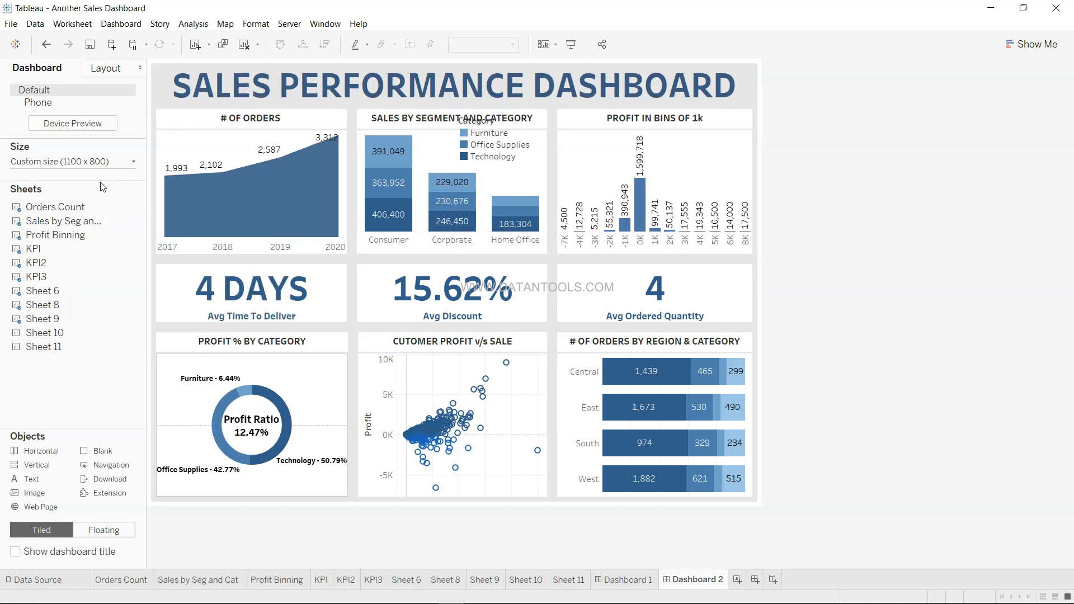
click(117, 163)
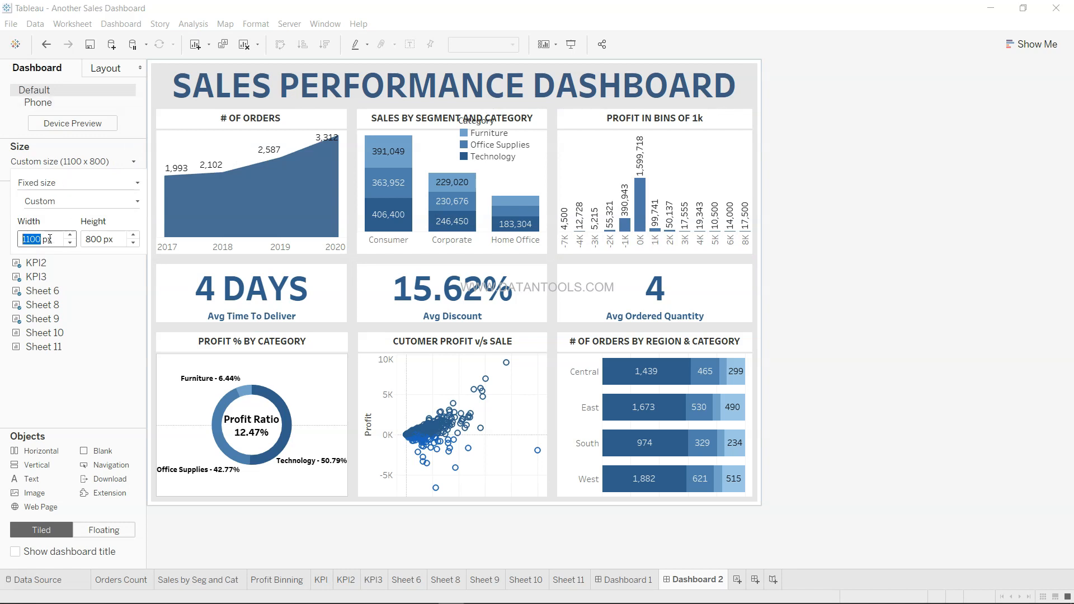
click(849, 192)
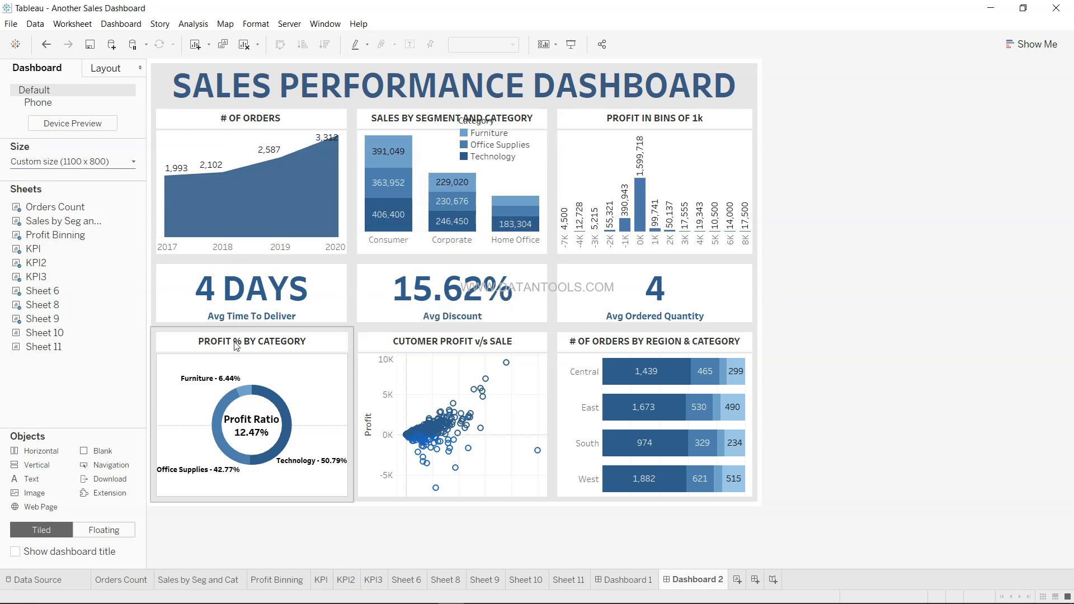
Step: Show the Order Date filter of the # of Orders chart on the dashboard and select the container that holds it
click(245, 142)
click(358, 156)
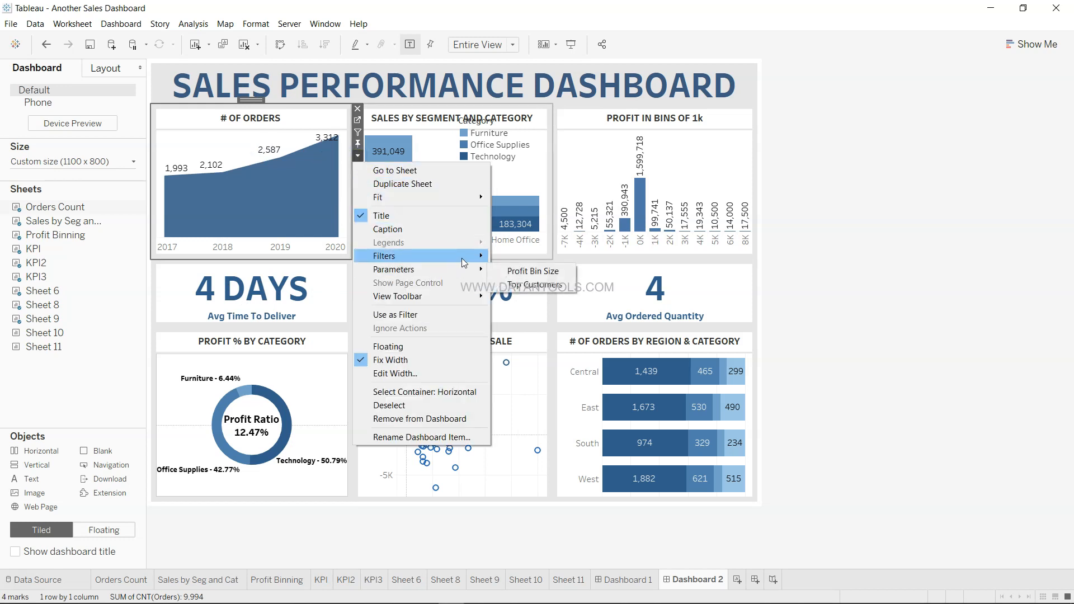
mouse_move(463, 259)
click(520, 290)
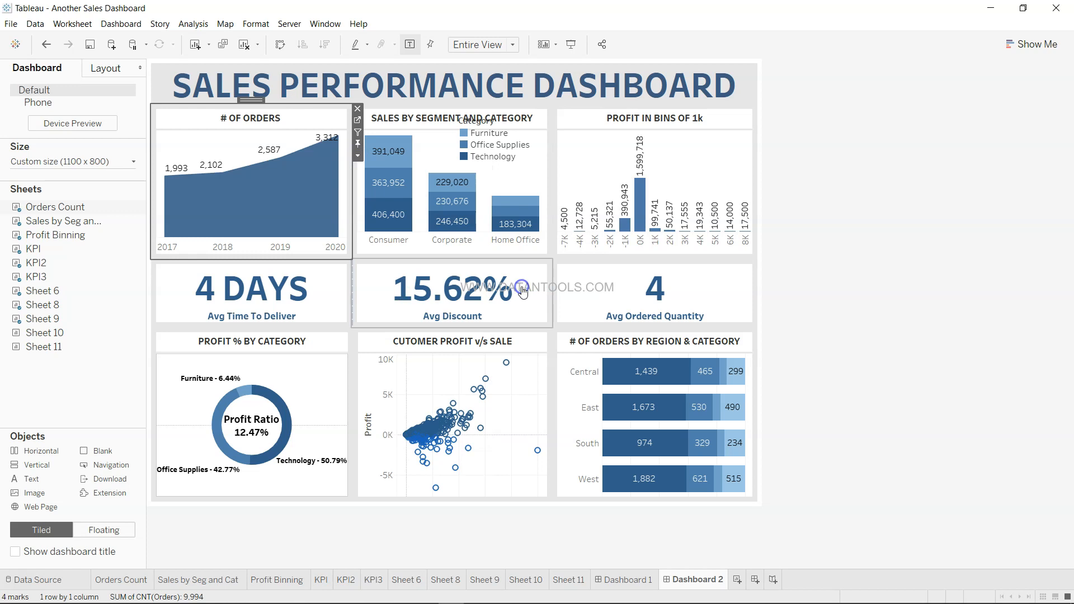
click(730, 82)
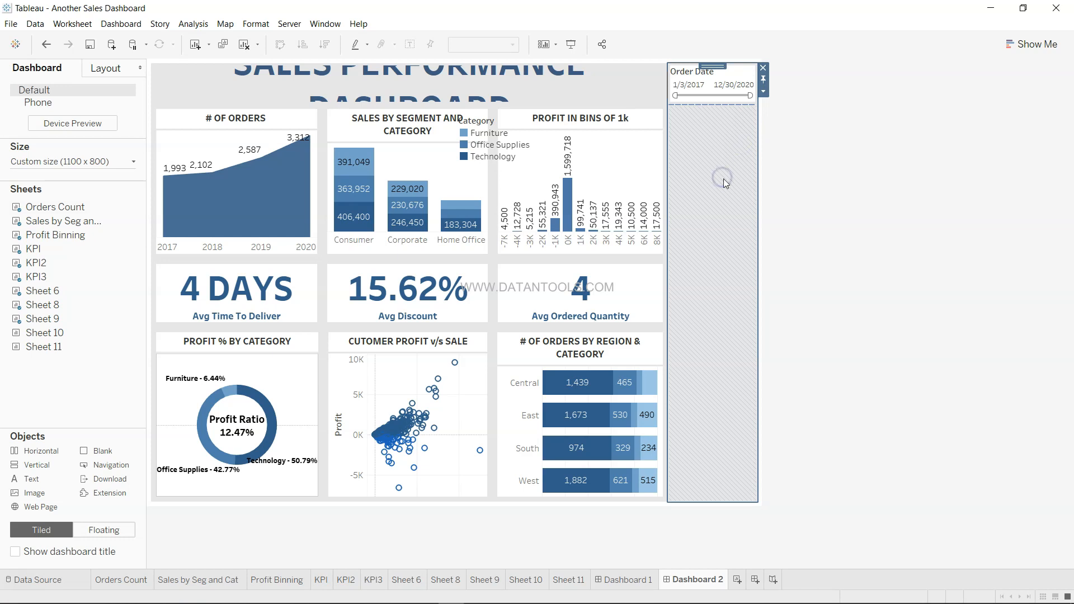
Step: Make the Order Date filter's container floating and move it to the dashboard's upper-left corner, over the start of the title
click(764, 92)
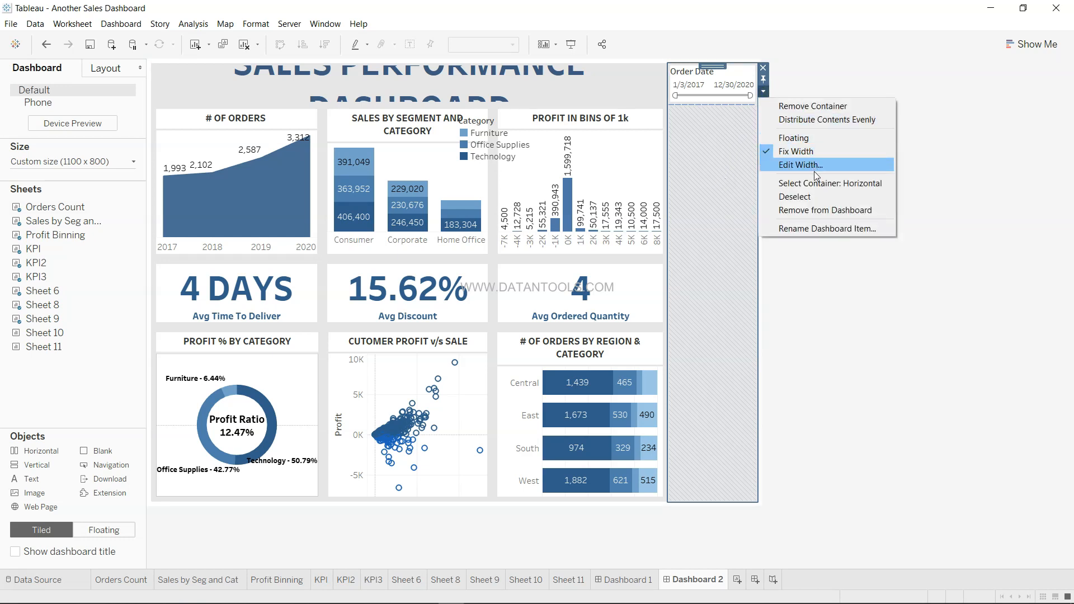
click(819, 143)
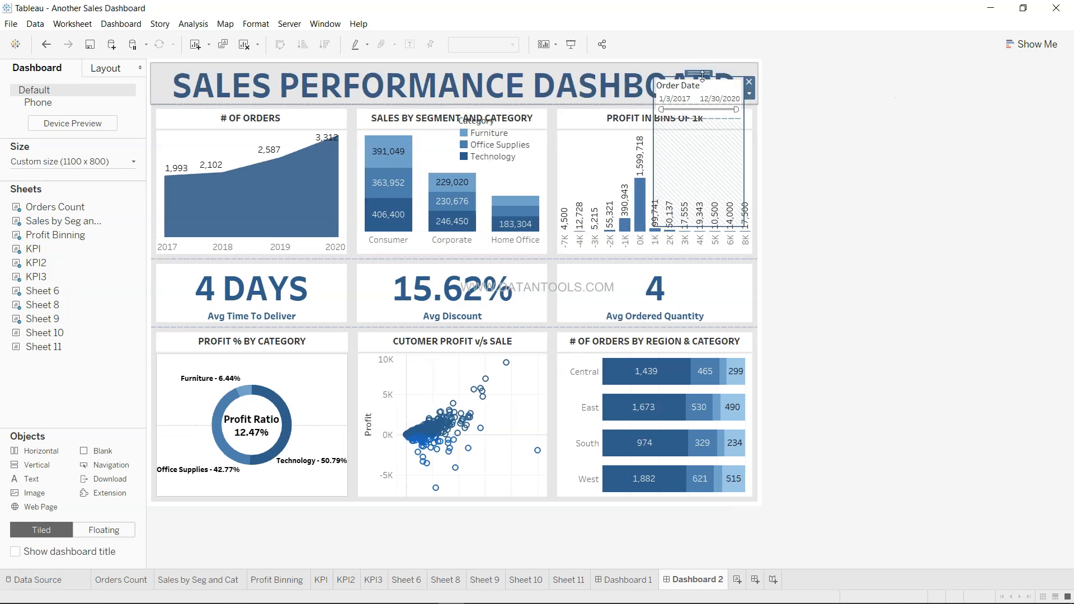
drag(702, 73, 167, 74)
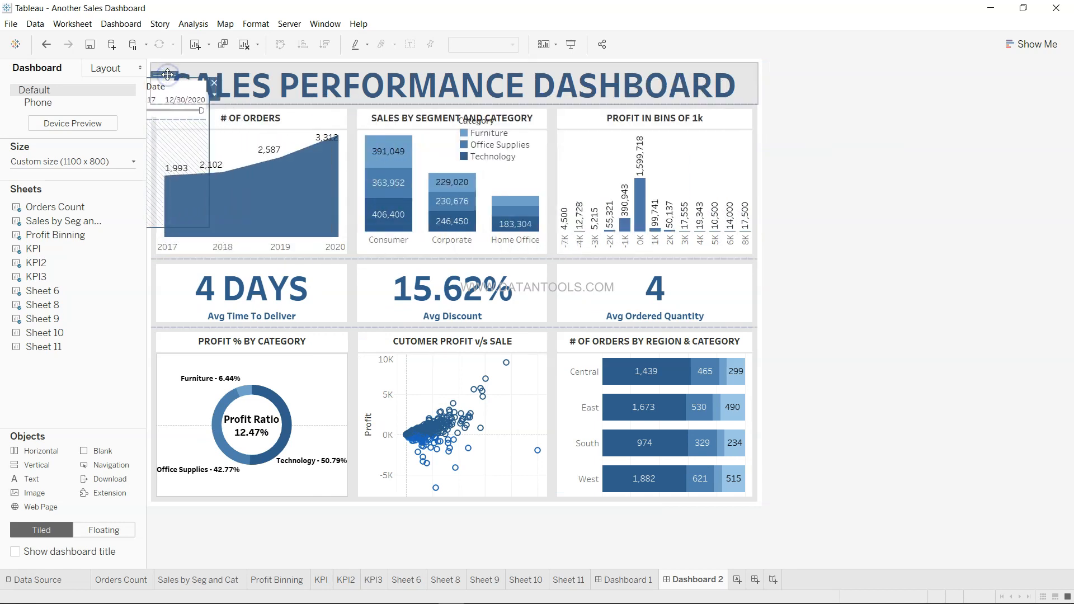
drag(169, 77, 172, 75)
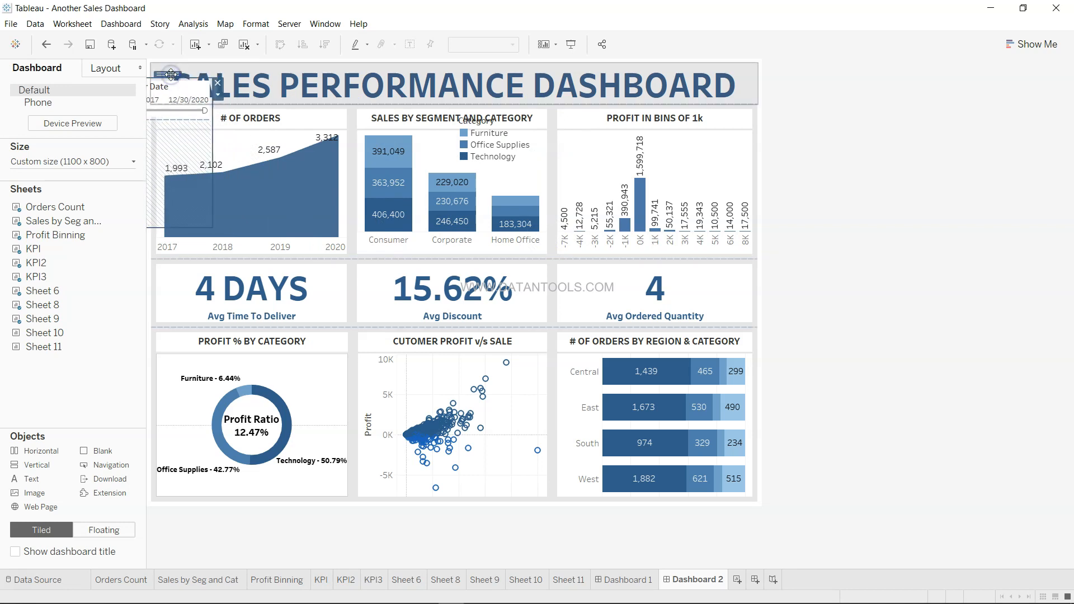
Step: Add a show/hide button to the floating filter container and place it at the dashboard's upper-left corner
click(218, 97)
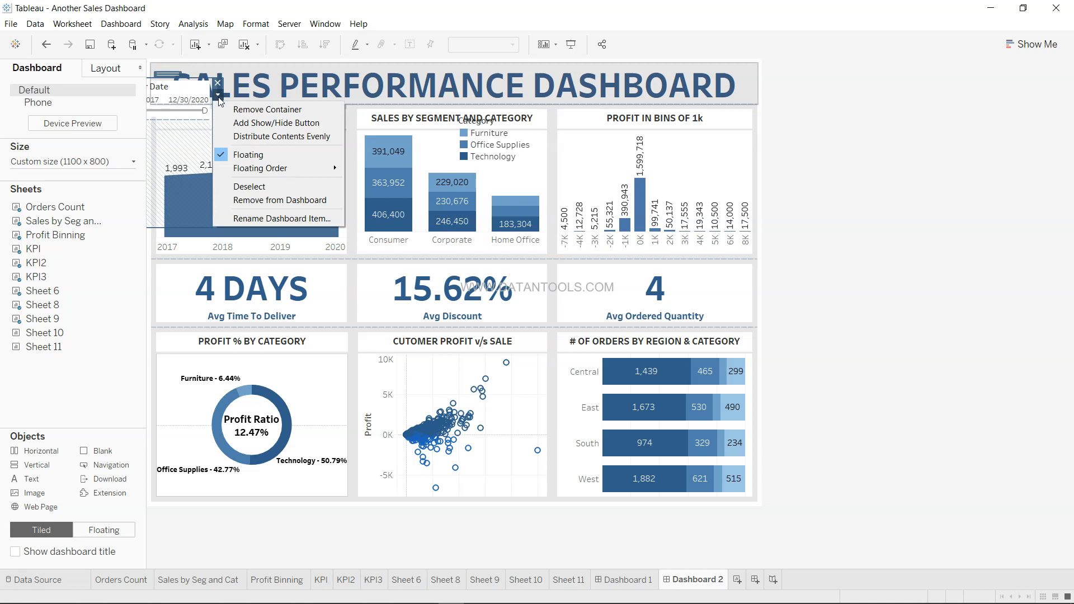
click(246, 123)
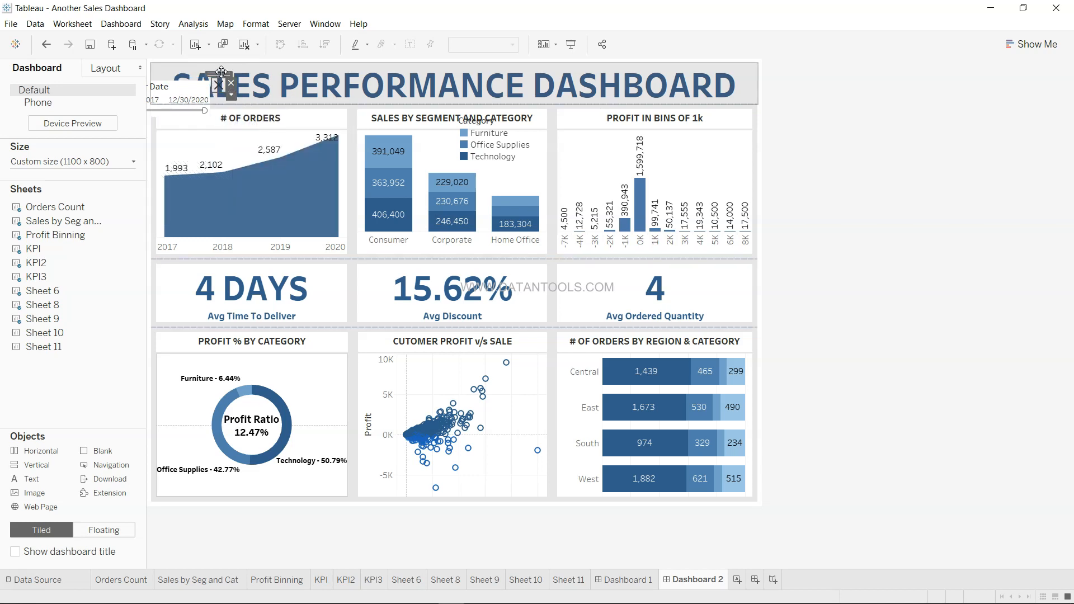
drag(222, 71, 165, 67)
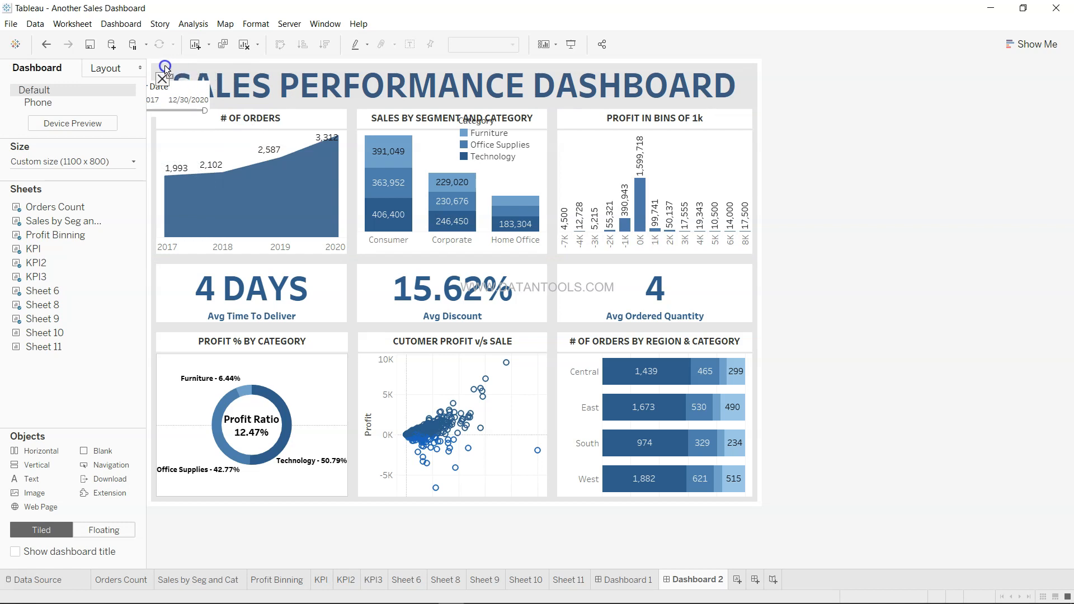
Step: Hide the Order Date filter with its show/hide button and nudge the button down to line up with the title
click(177, 86)
drag(180, 81, 184, 82)
click(196, 86)
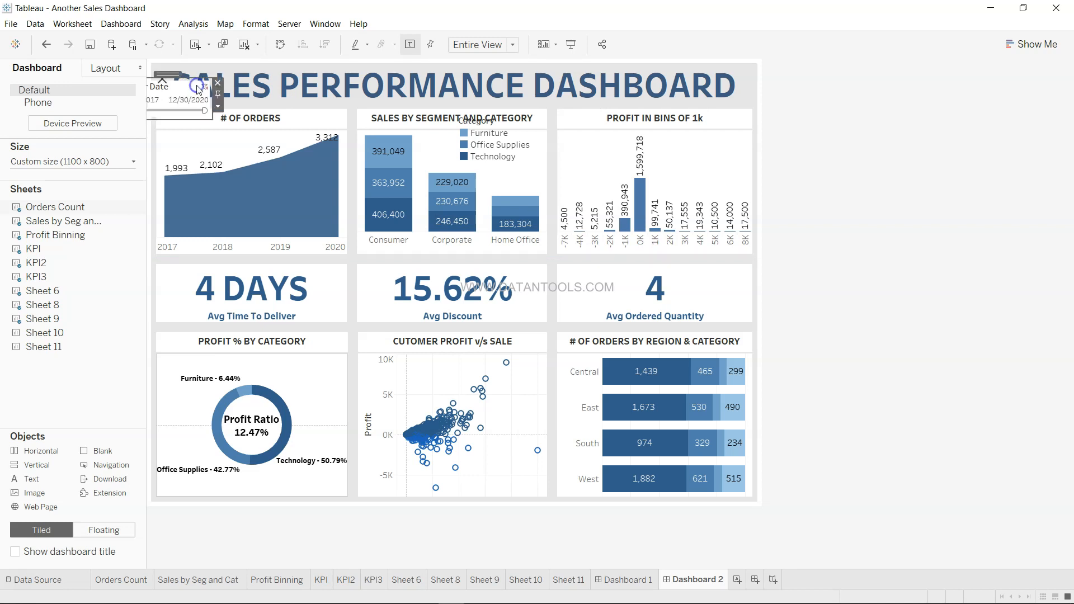
click(166, 85)
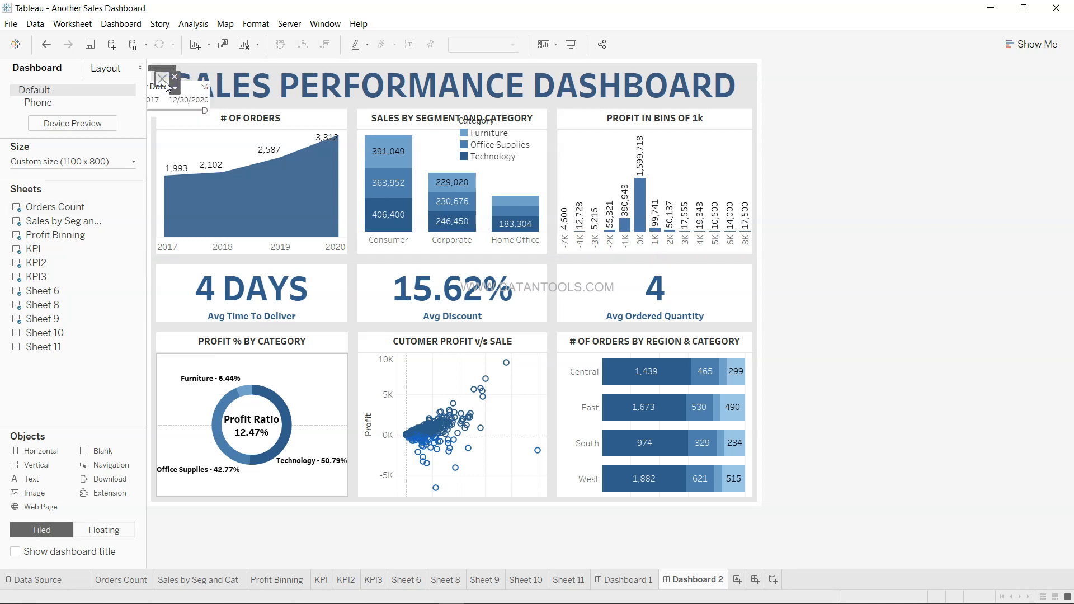
click(166, 86)
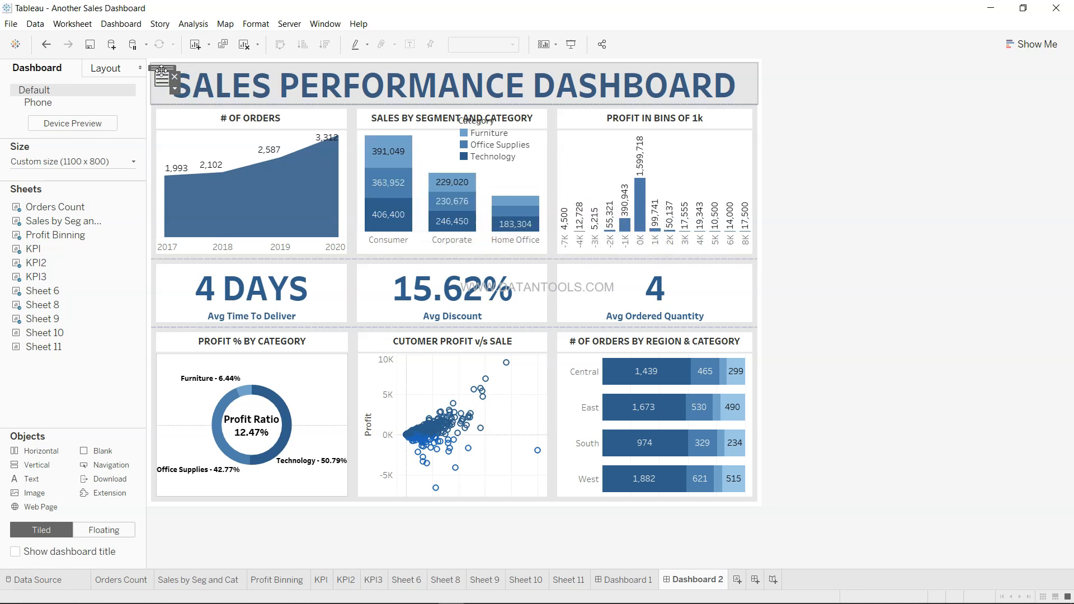
drag(162, 67, 161, 71)
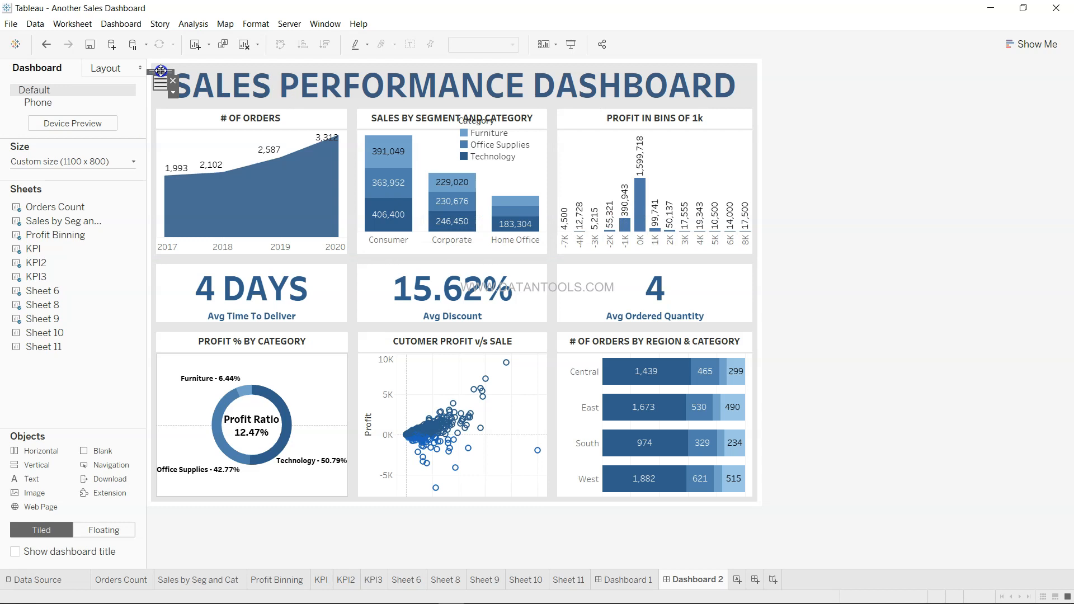
click(850, 213)
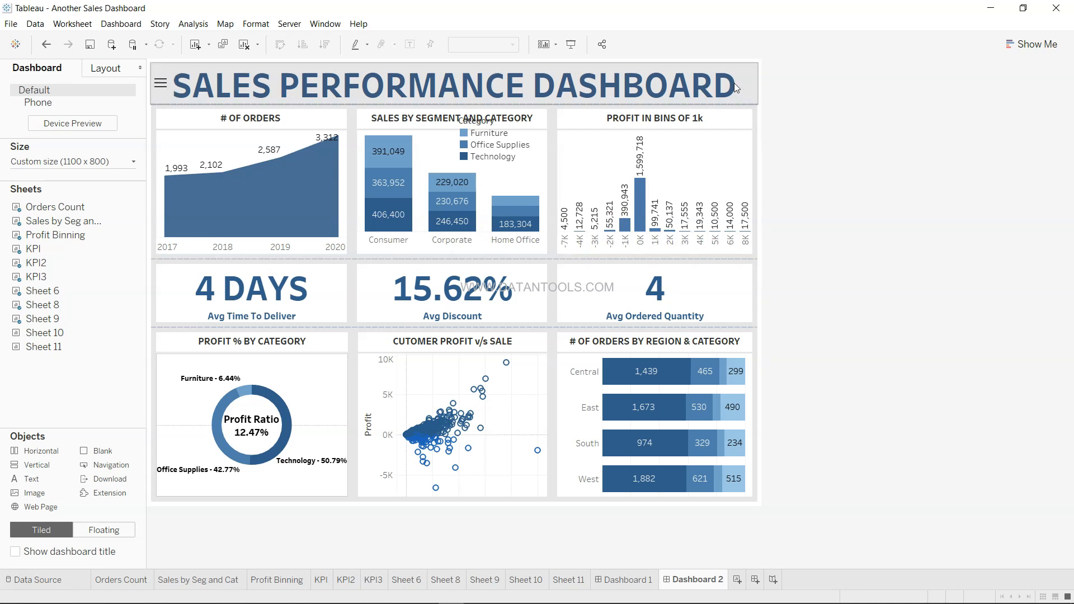
Step: Try out the show/hide button for the Order Date filter in presentation mode, then return to the editing view
click(570, 49)
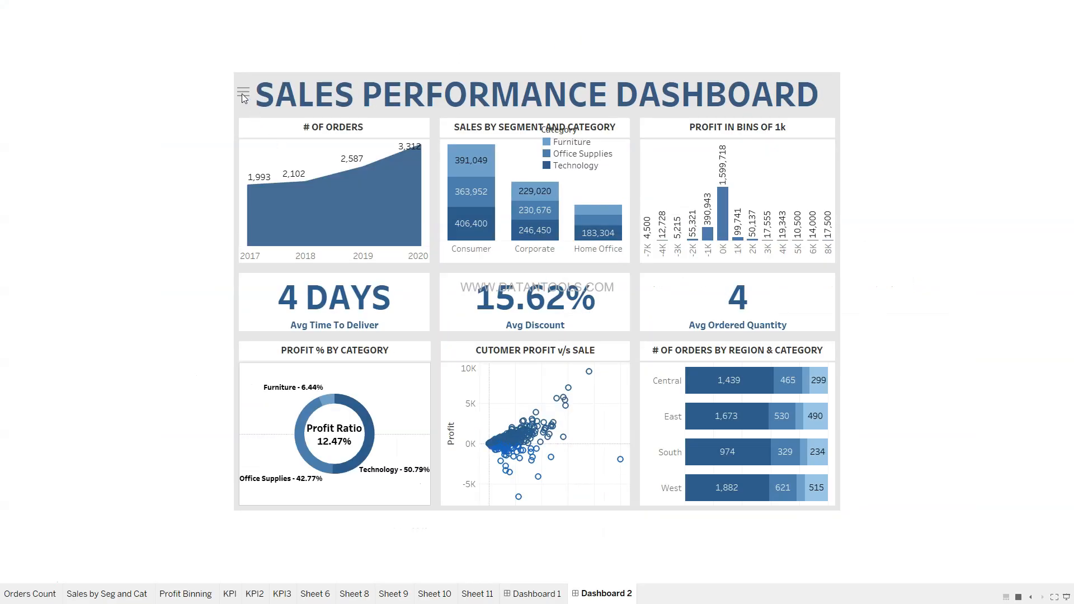
click(243, 93)
mouse_move(213, 119)
mouse_down()
mouse_move(225, 120)
mouse_move(202, 120)
mouse_up()
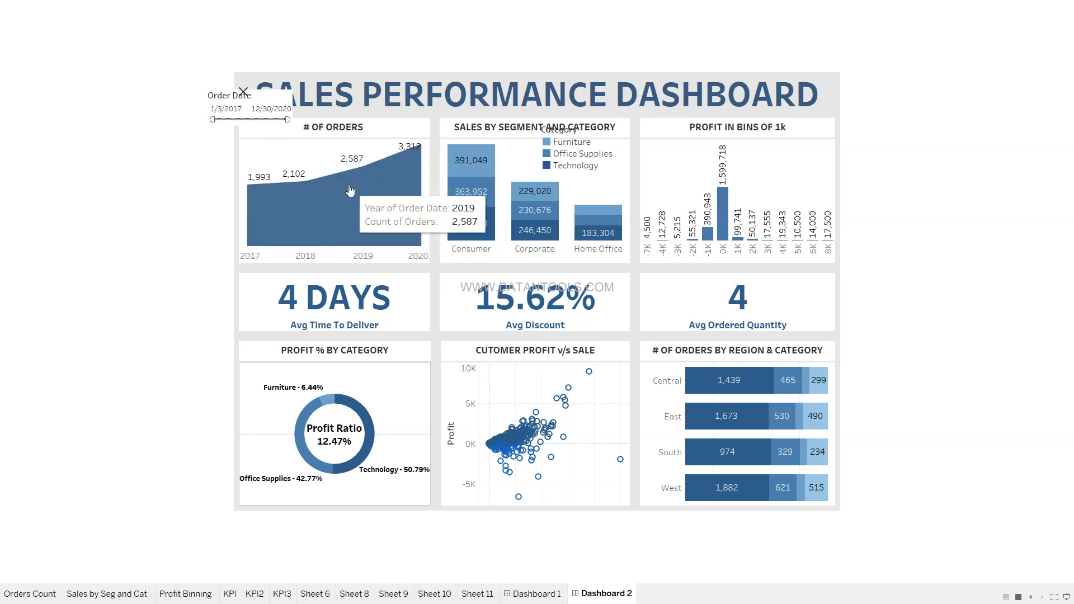
key(Escape)
click(165, 90)
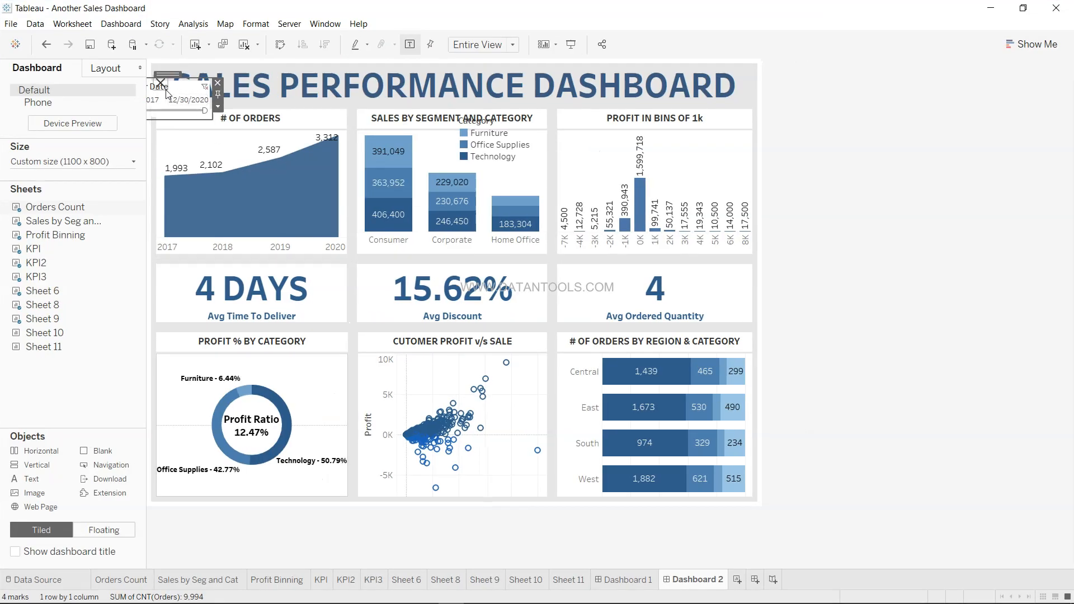
alt+click(167, 91)
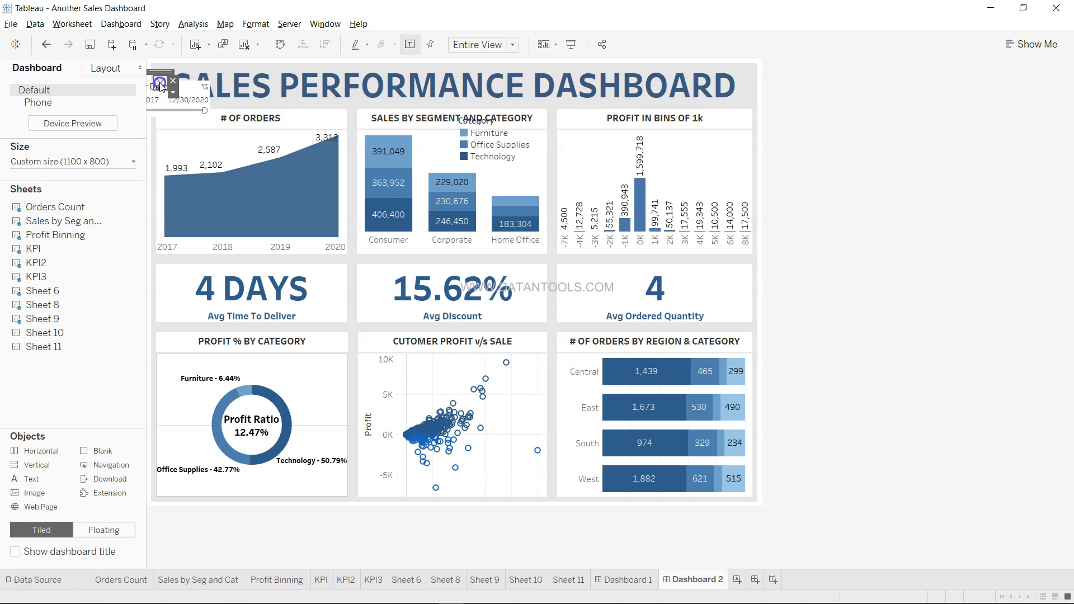
click(172, 94)
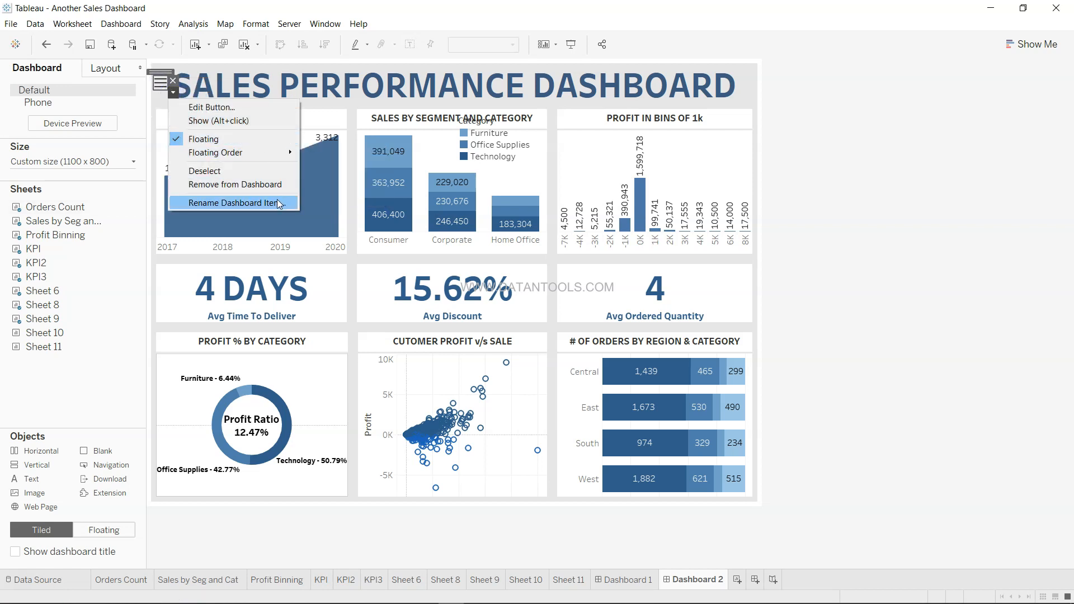
click(173, 95)
click(159, 87)
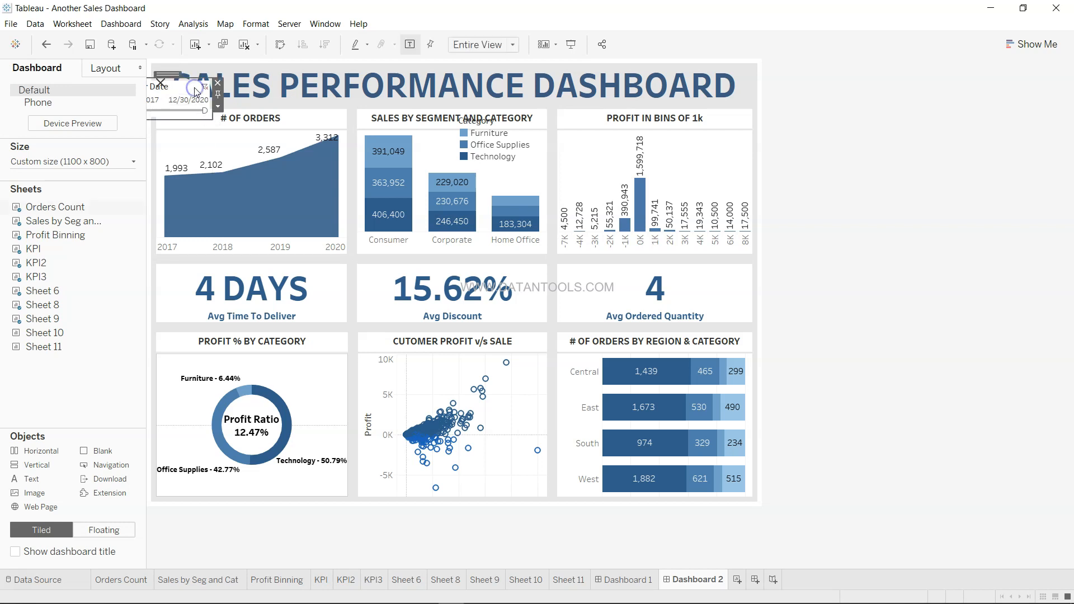
Step: Apply the Order Date filter to all worksheets using this data source
click(218, 106)
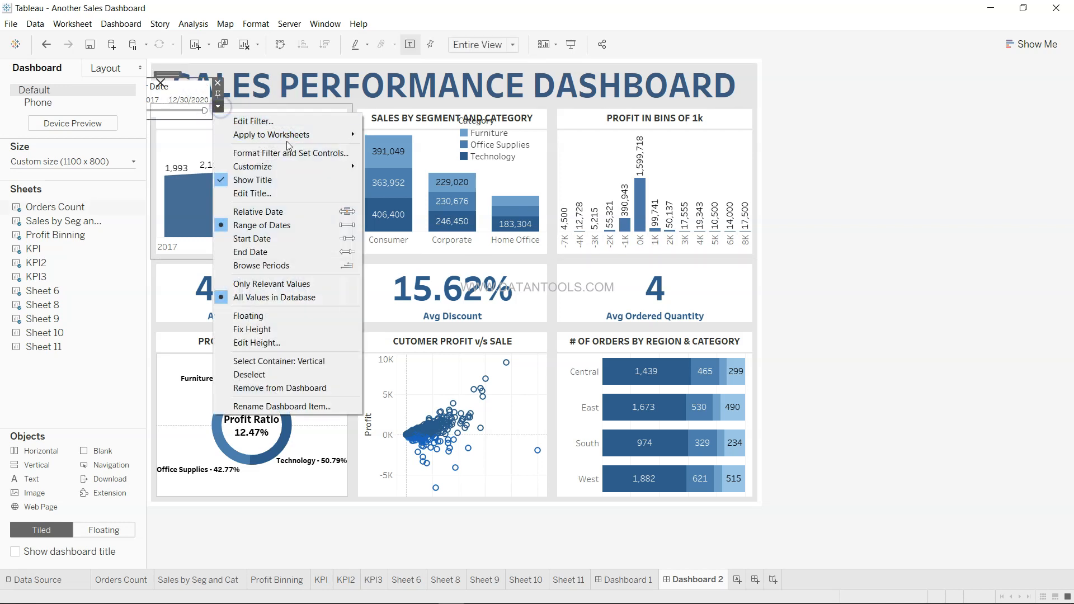
mouse_move(325, 140)
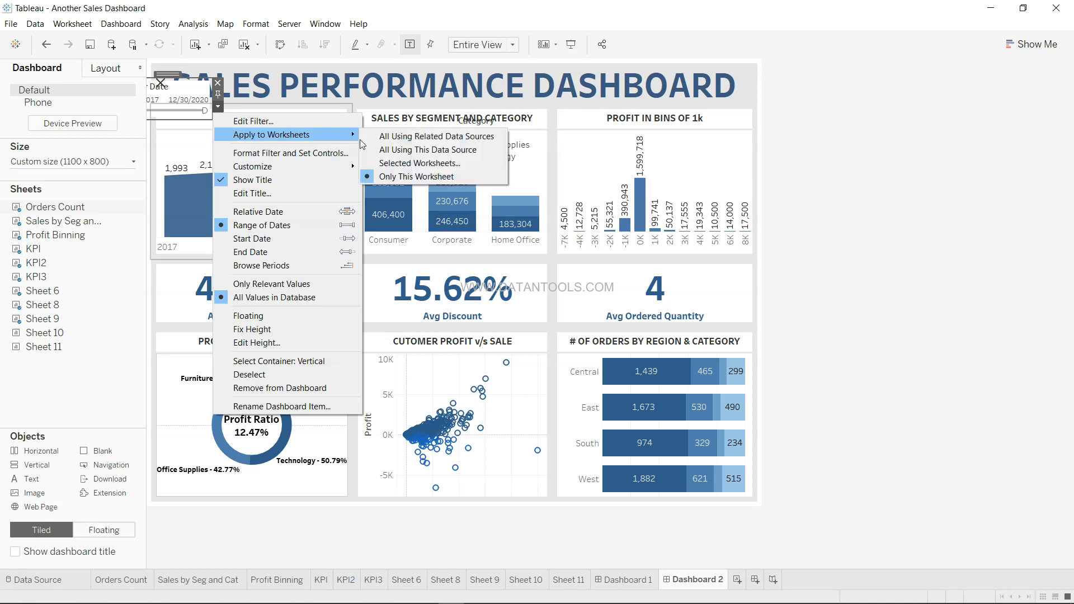
click(414, 150)
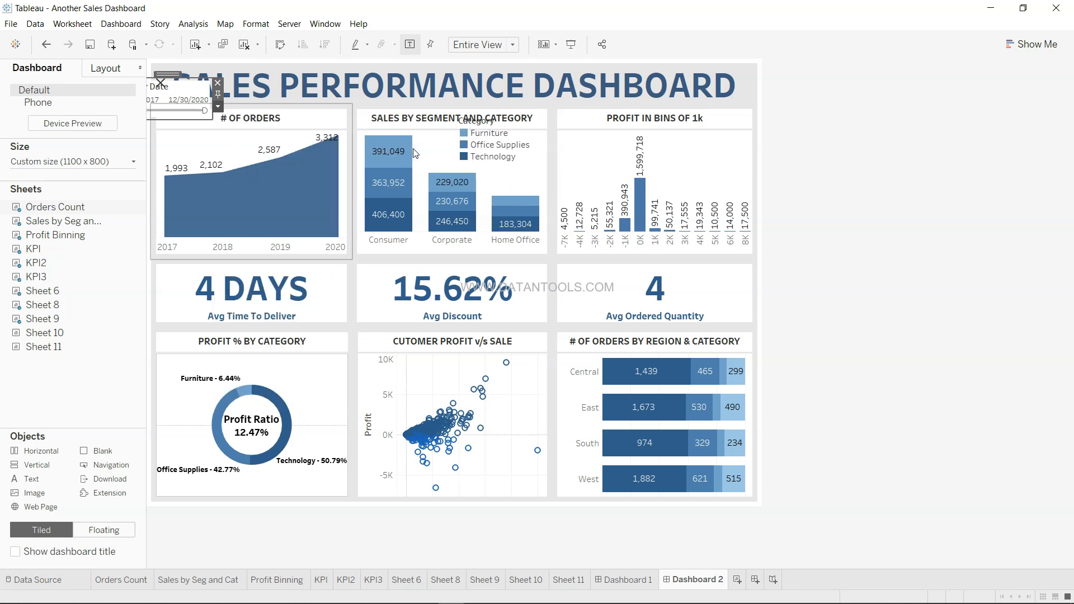
Step: Narrow the Order Date range from its start date in presentation mode, hide the filter with its show/hide button, and leave full screen
click(572, 45)
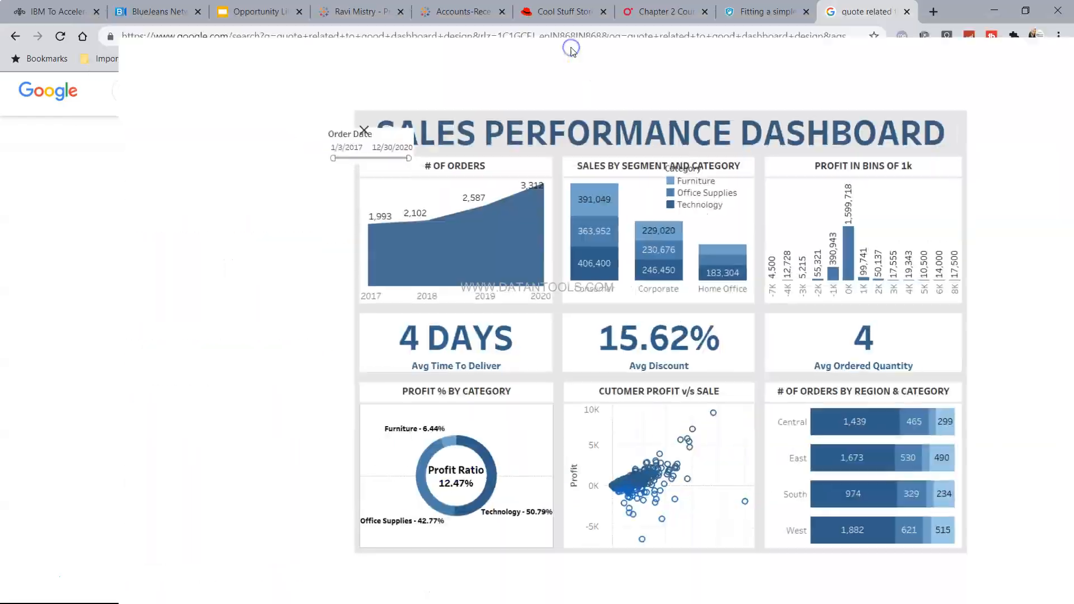
click(242, 95)
click(242, 95)
mouse_move(213, 119)
mouse_down()
mouse_move(244, 119)
mouse_move(223, 119)
mouse_up()
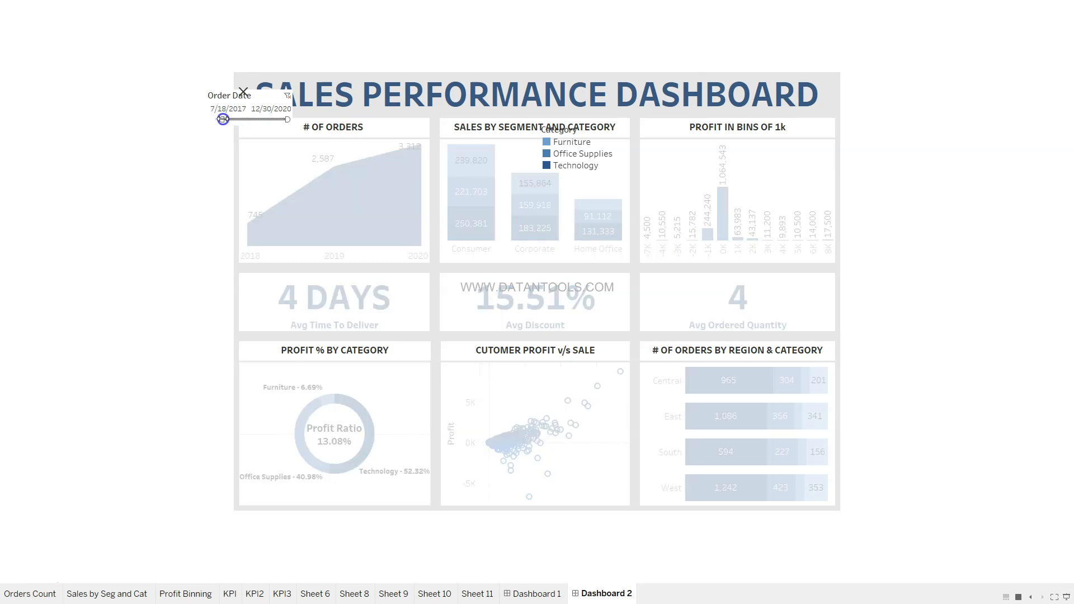
mouse_move(287, 120)
mouse_down()
mouse_move(253, 120)
mouse_move(287, 120)
mouse_up()
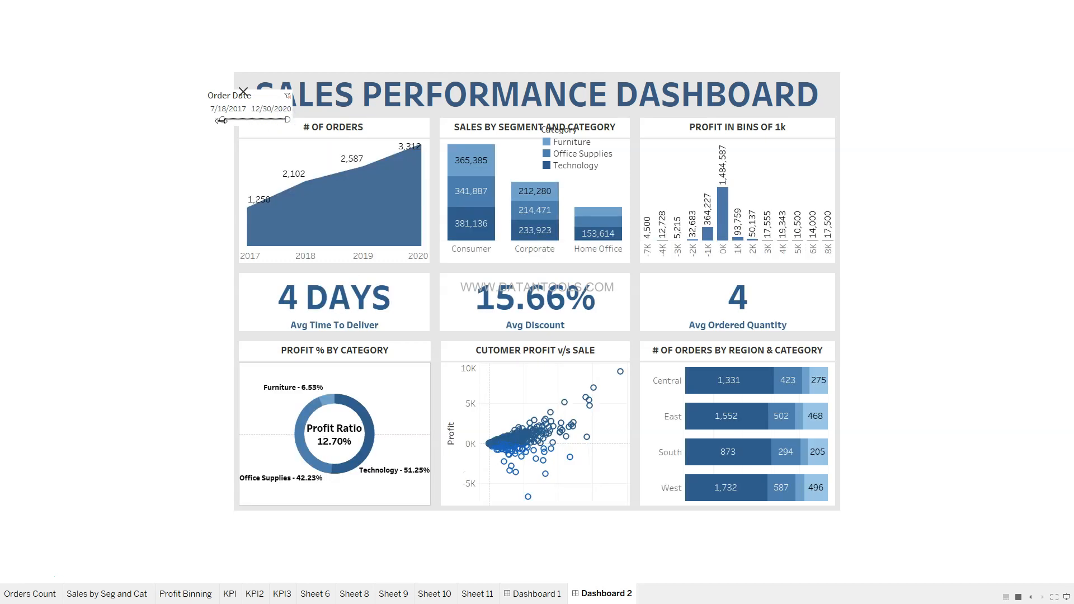
drag(221, 120, 234, 120)
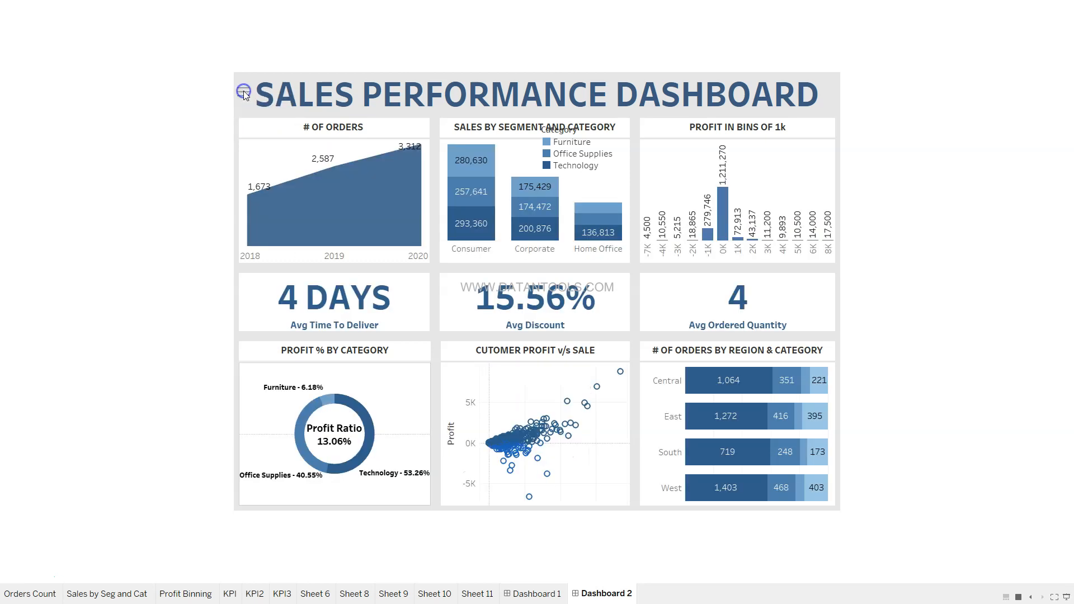
key(Escape)
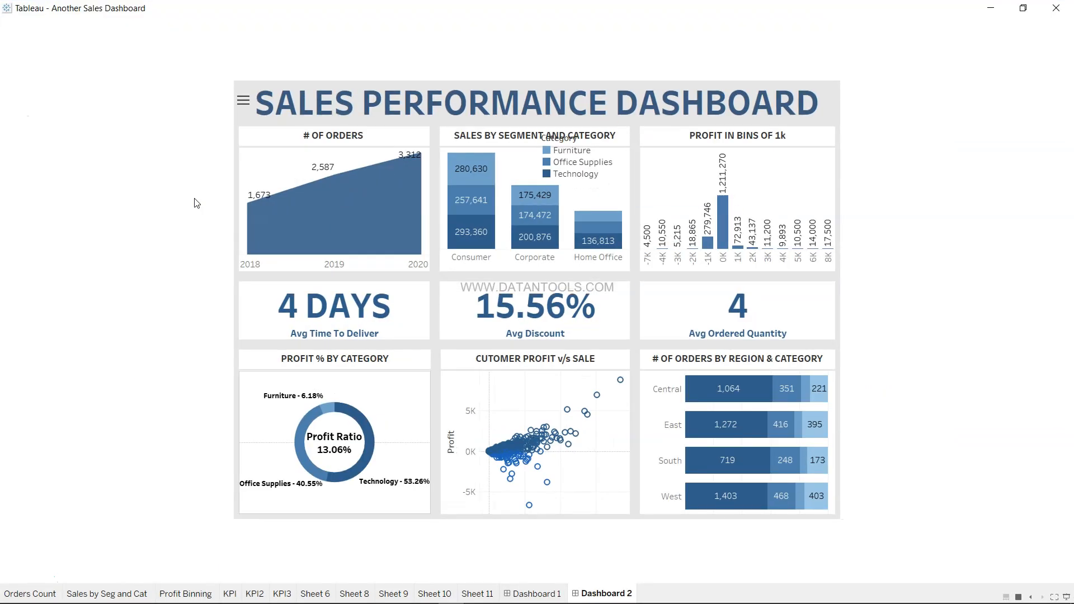
click(583, 172)
click(581, 173)
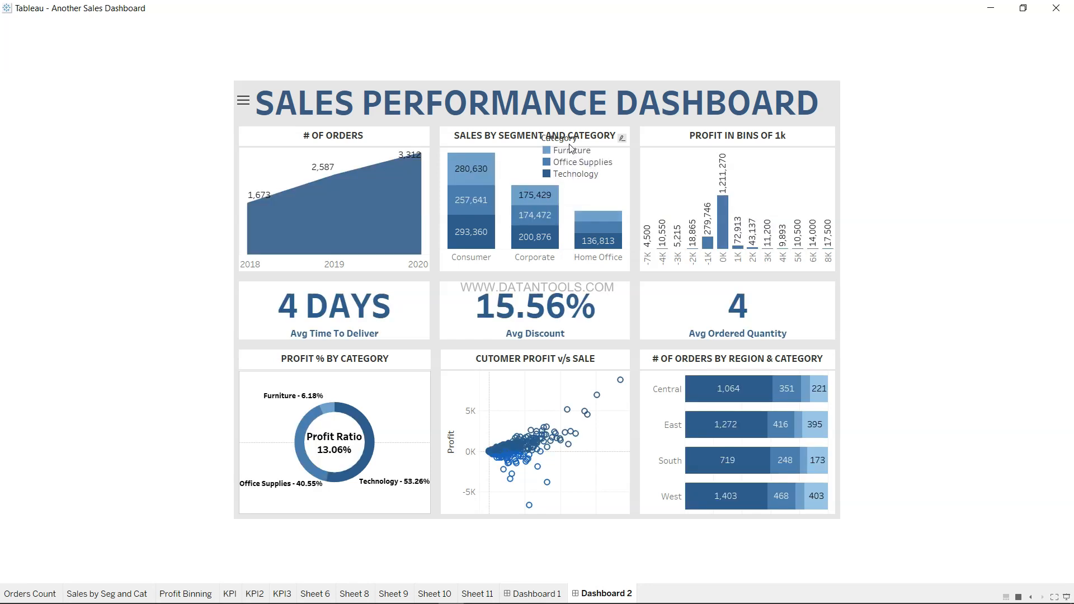